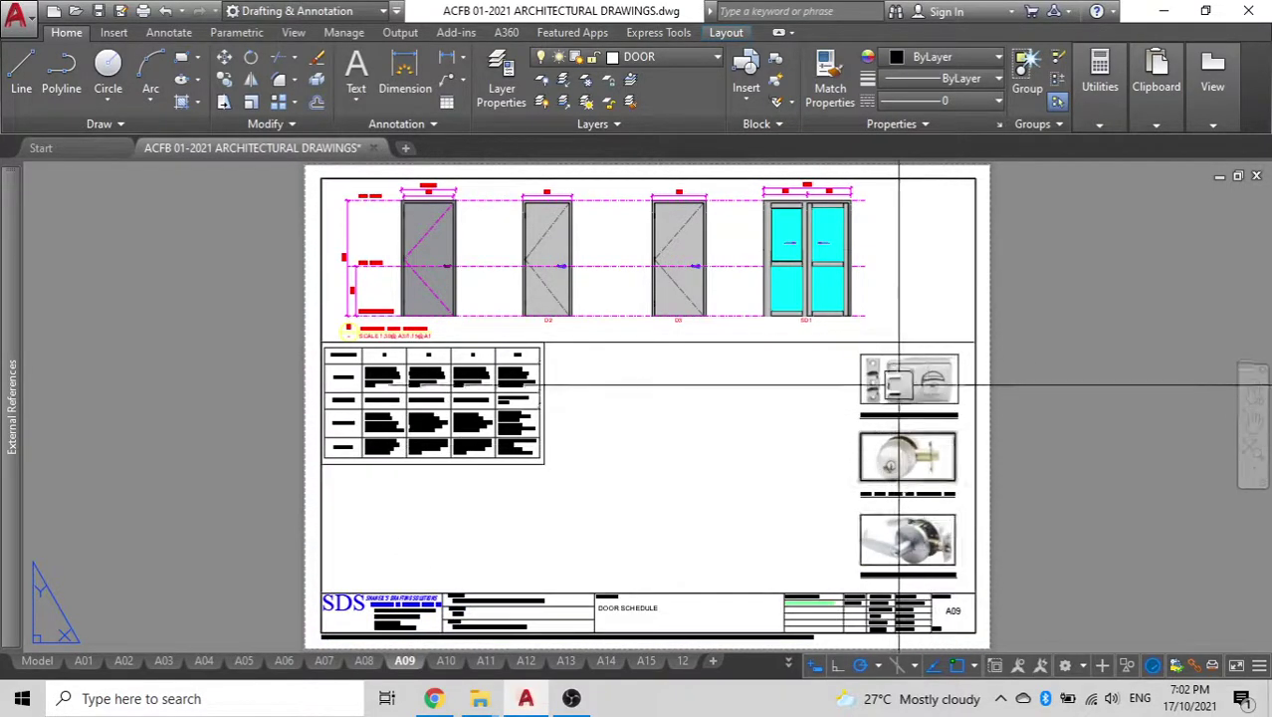
Examine the door schedule table and the lock hardware reference images on sheet A09.
scroll(894, 545, up, 2)
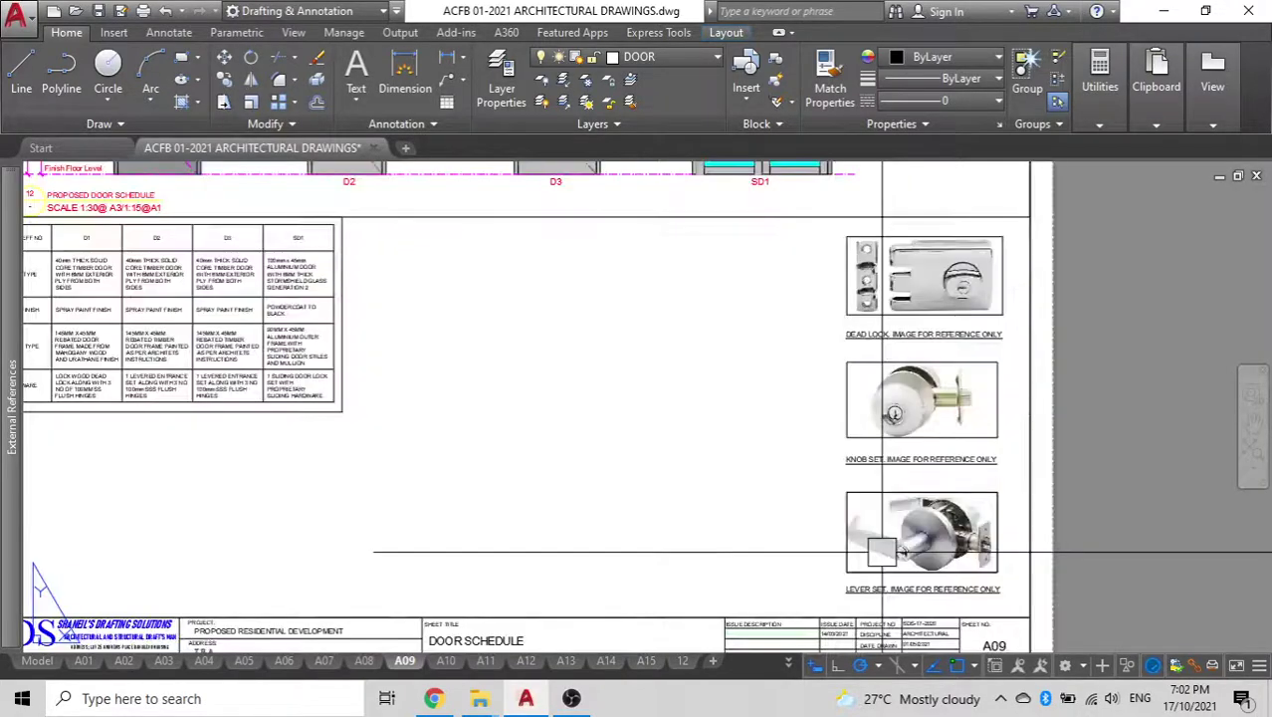
mouse_move(594, 514)
middle_down()
mouse_move(895, 526)
mouse_move(1048, 613)
middle_up()
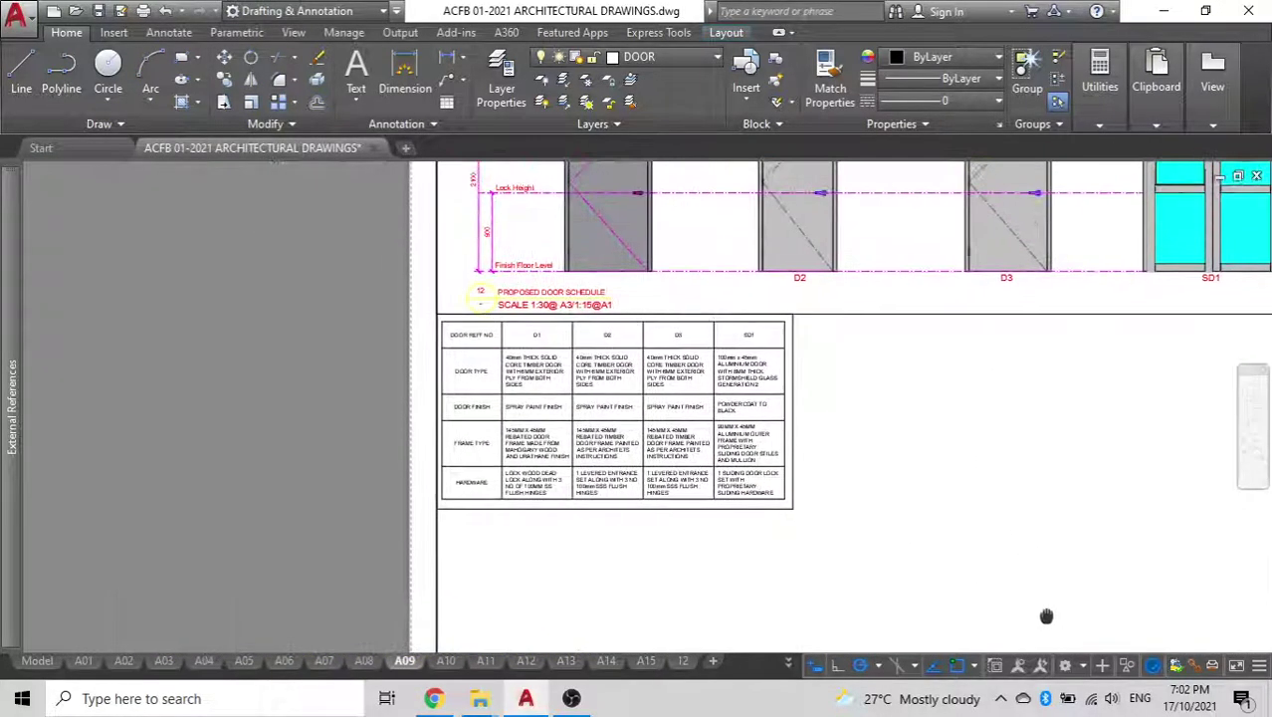
scroll(505, 333, up, 2)
scroll(509, 332, down, 4)
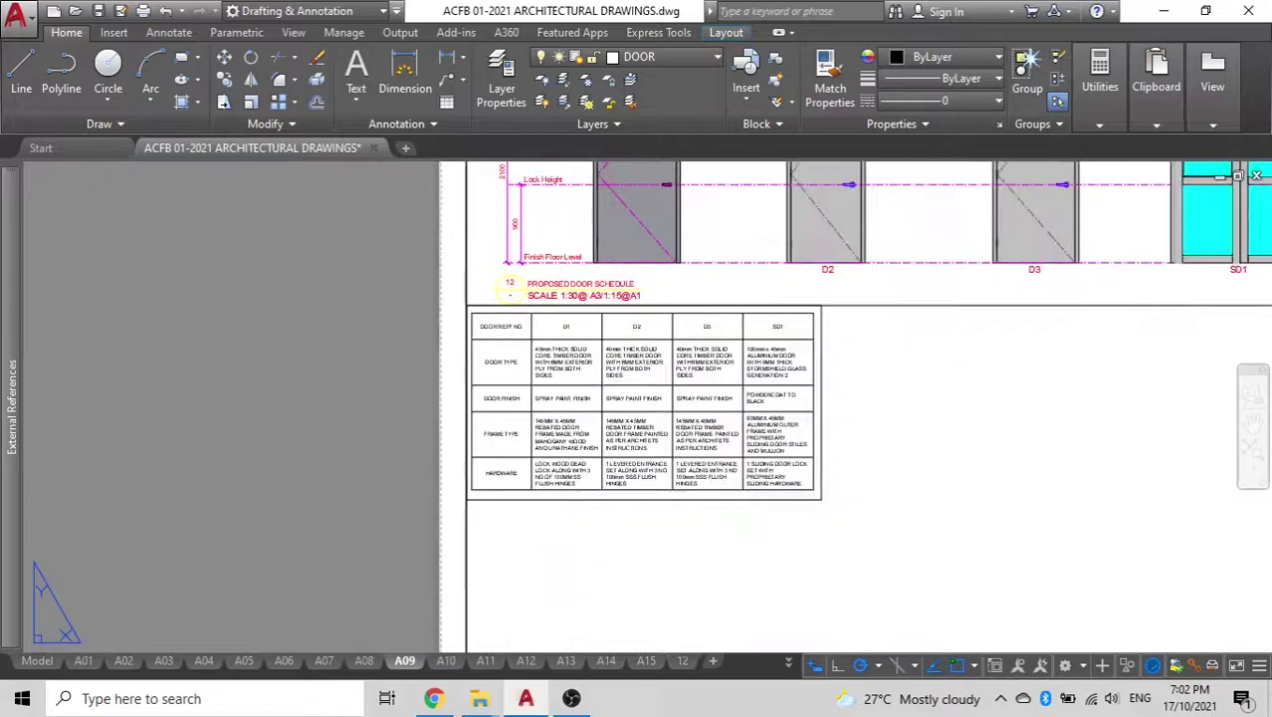
scroll(586, 328, up, 4)
middle_drag(506, 599, 506, 243)
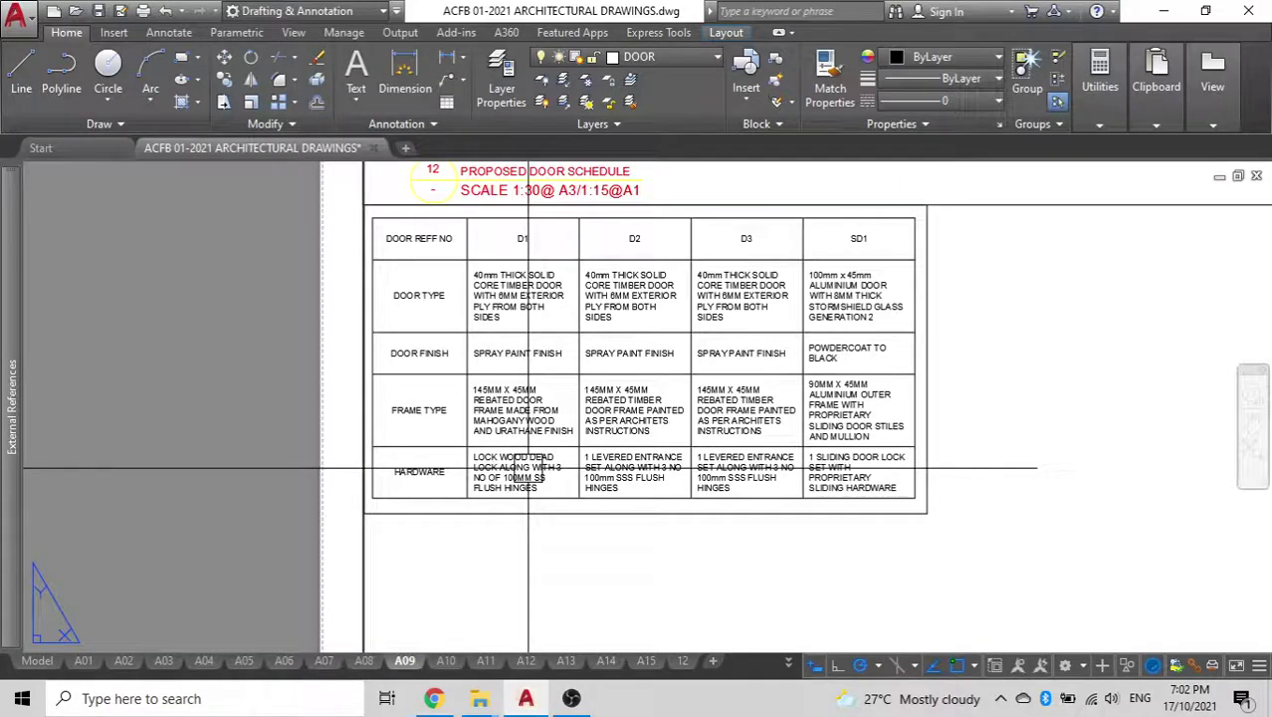
scroll(528, 468, down, 4)
middle_drag(1014, 454, 808, 425)
scroll(798, 412, up, 2)
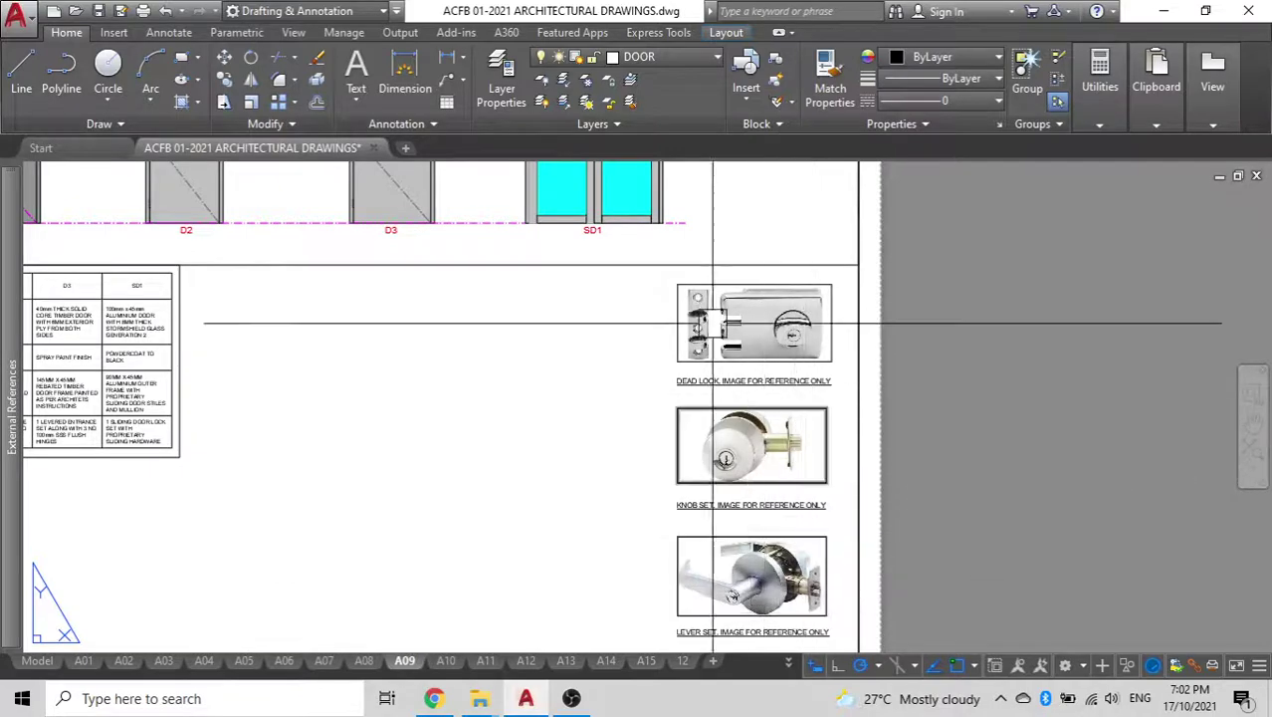
scroll(469, 457, down, 3)
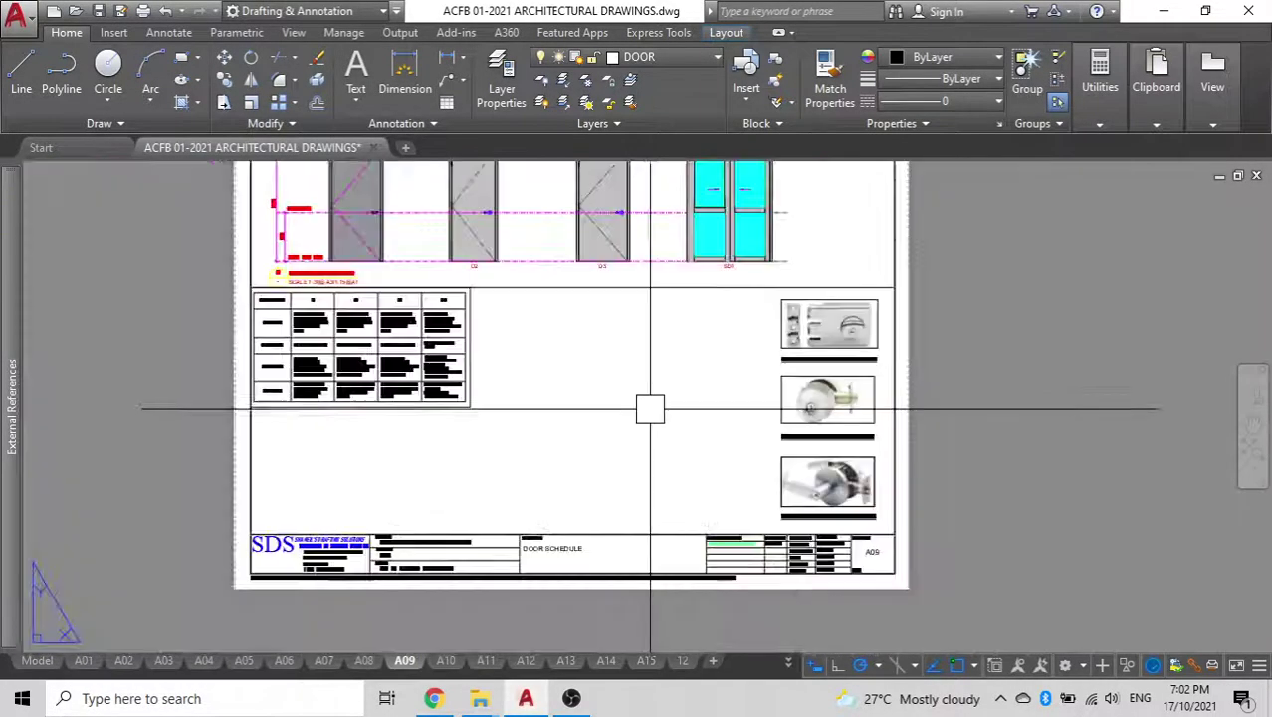
middle_drag(456, 449, 553, 502)
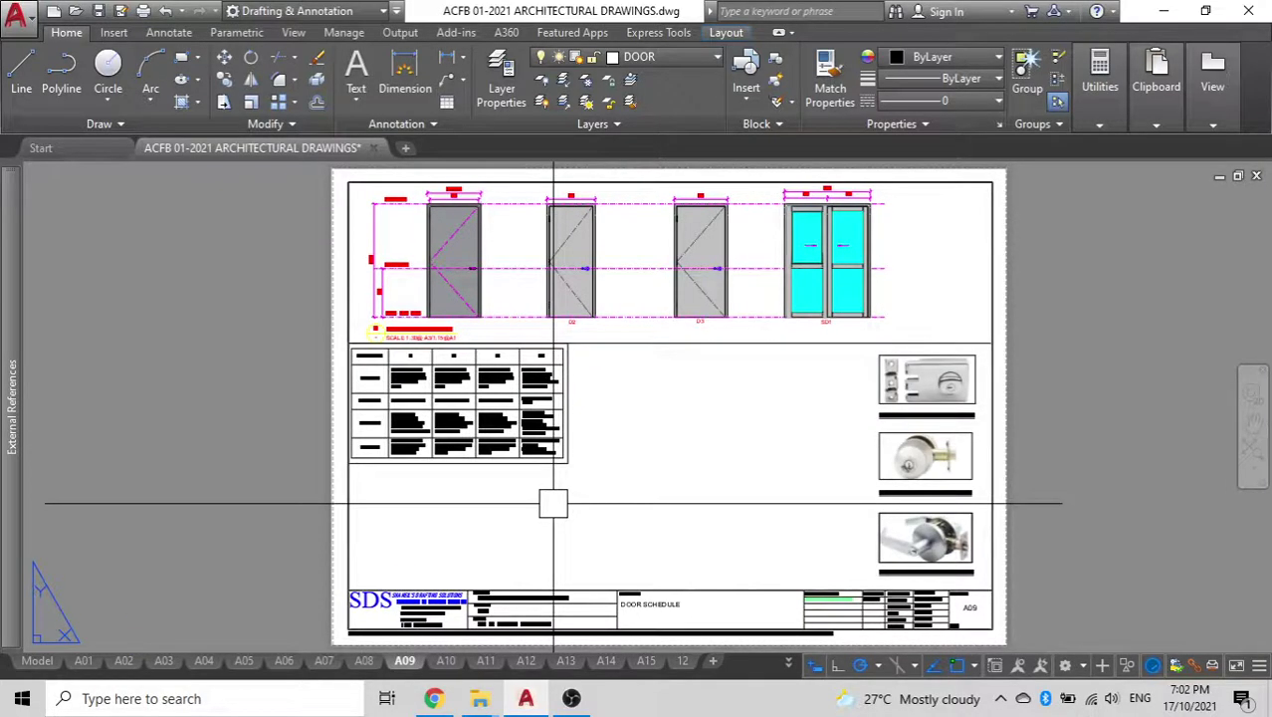
Switch to model space and inspect the open door's plan detail, including its frame jambs and separate door stops.
click(38, 661)
scroll(418, 370, up, 4)
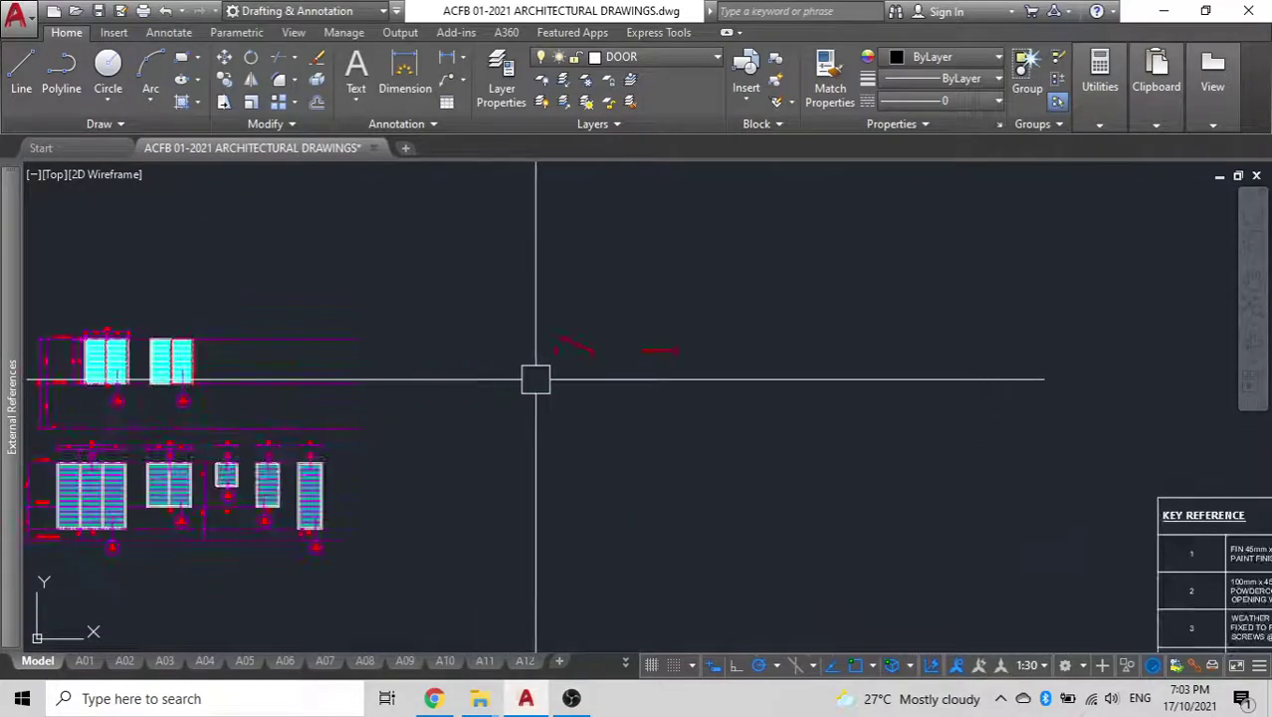
scroll(562, 347, up, 5)
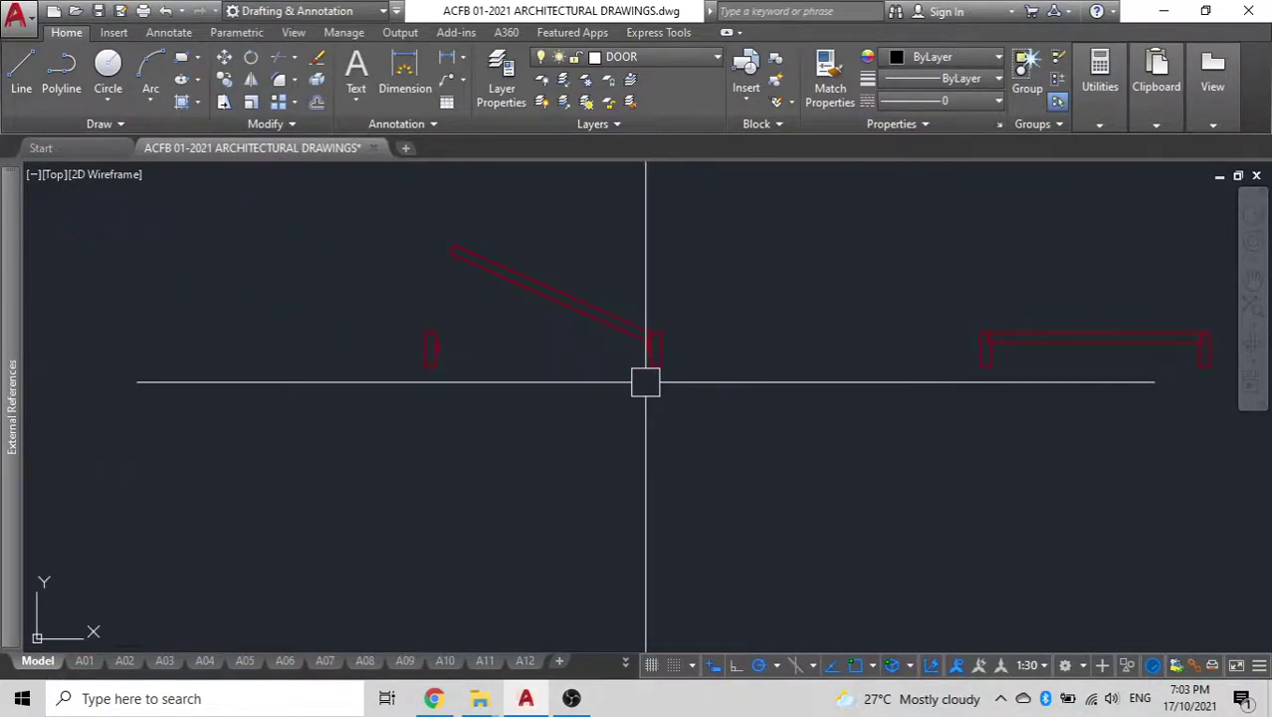
click(426, 365)
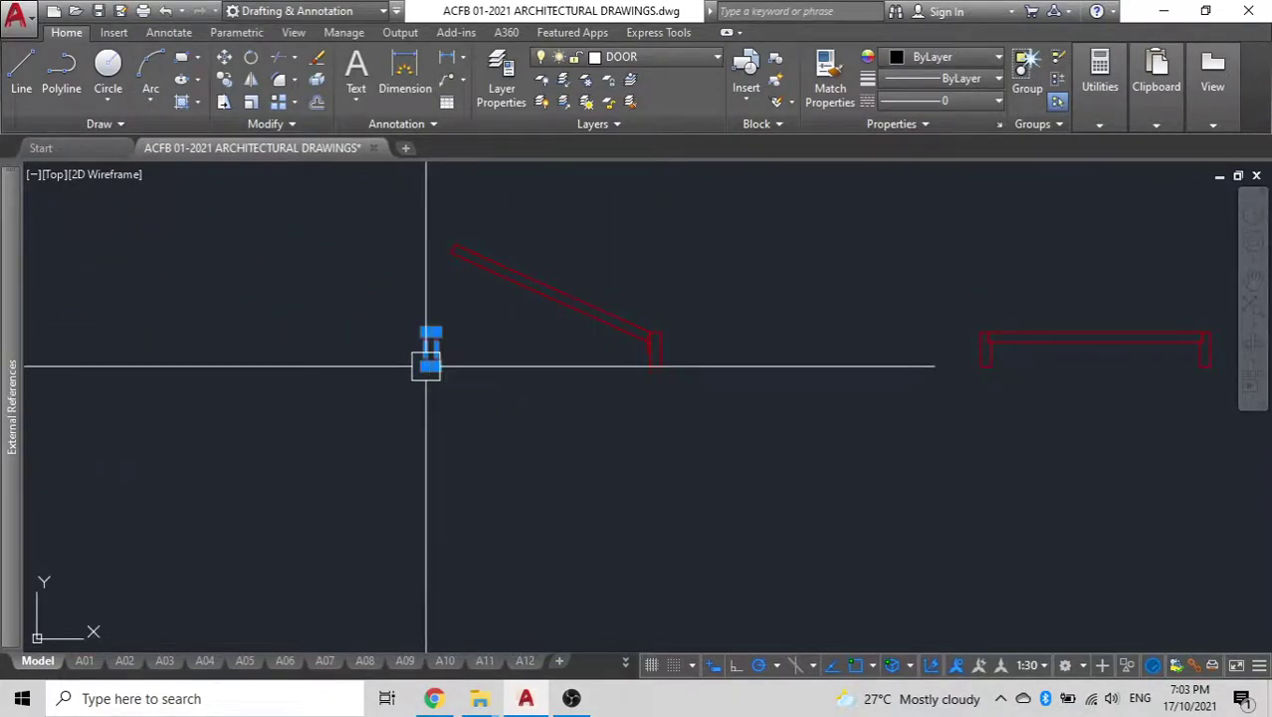
key(Escape)
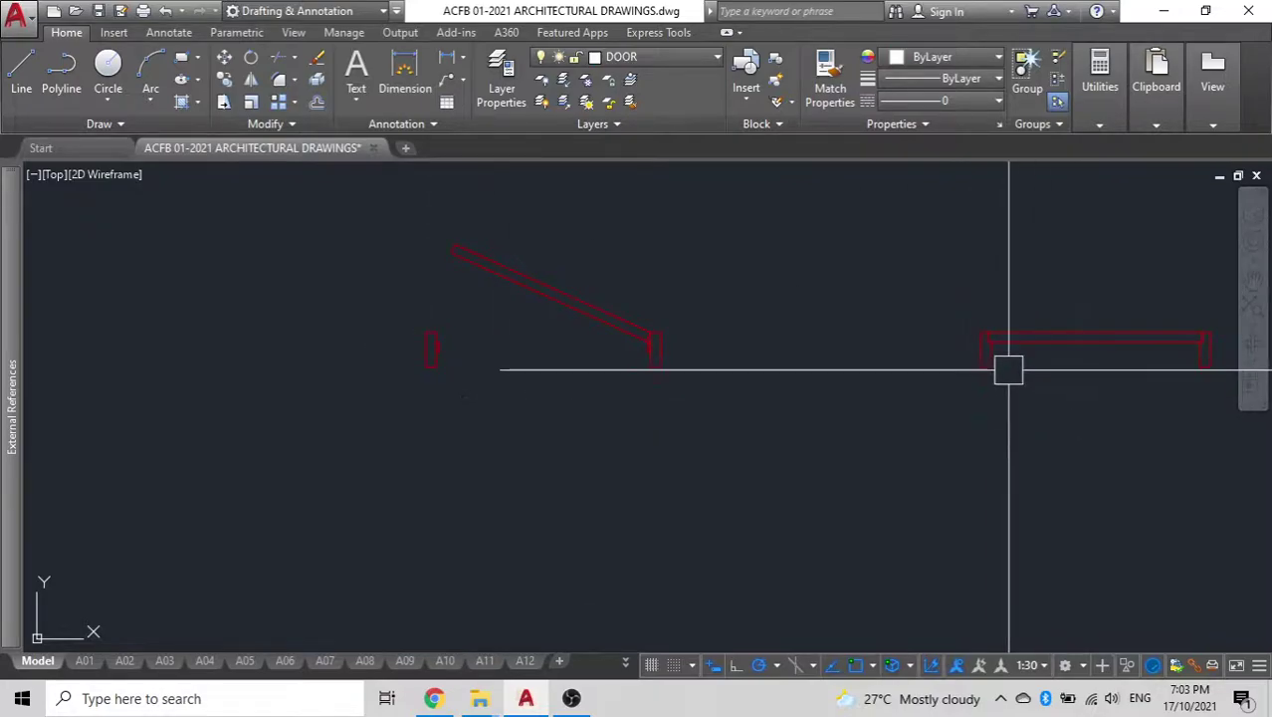
scroll(508, 344, up, 6)
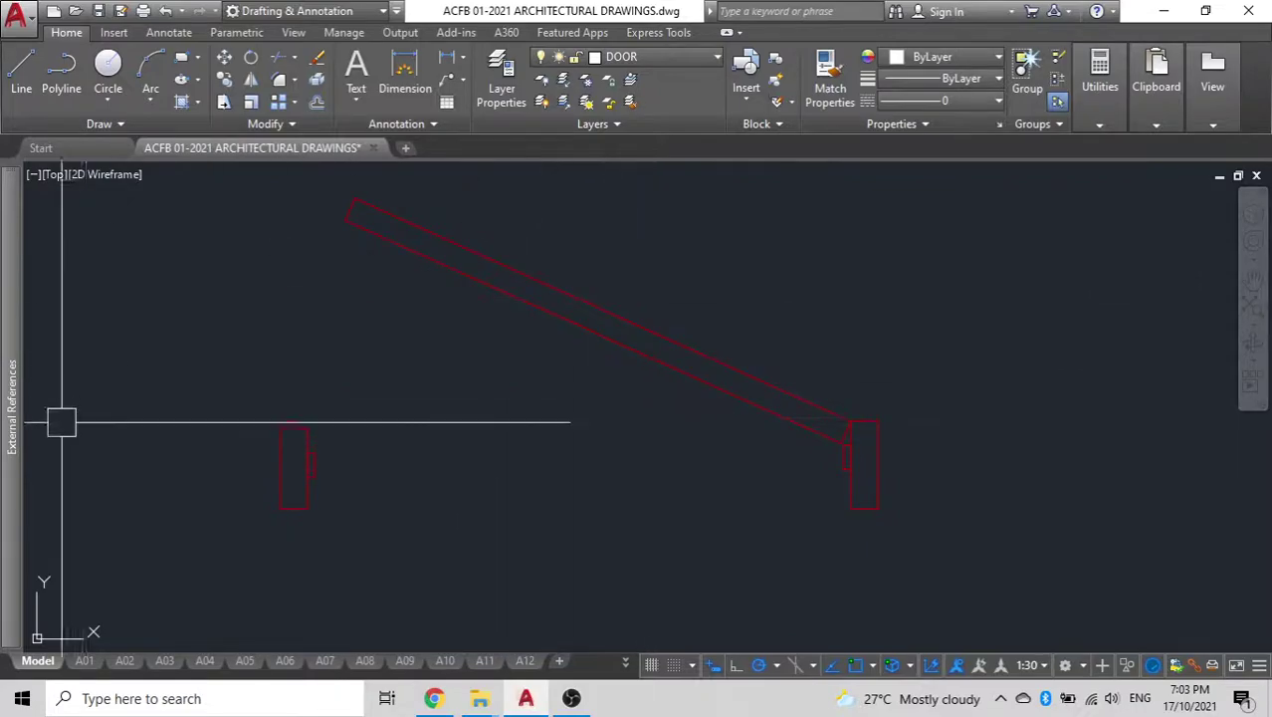
key(Escape)
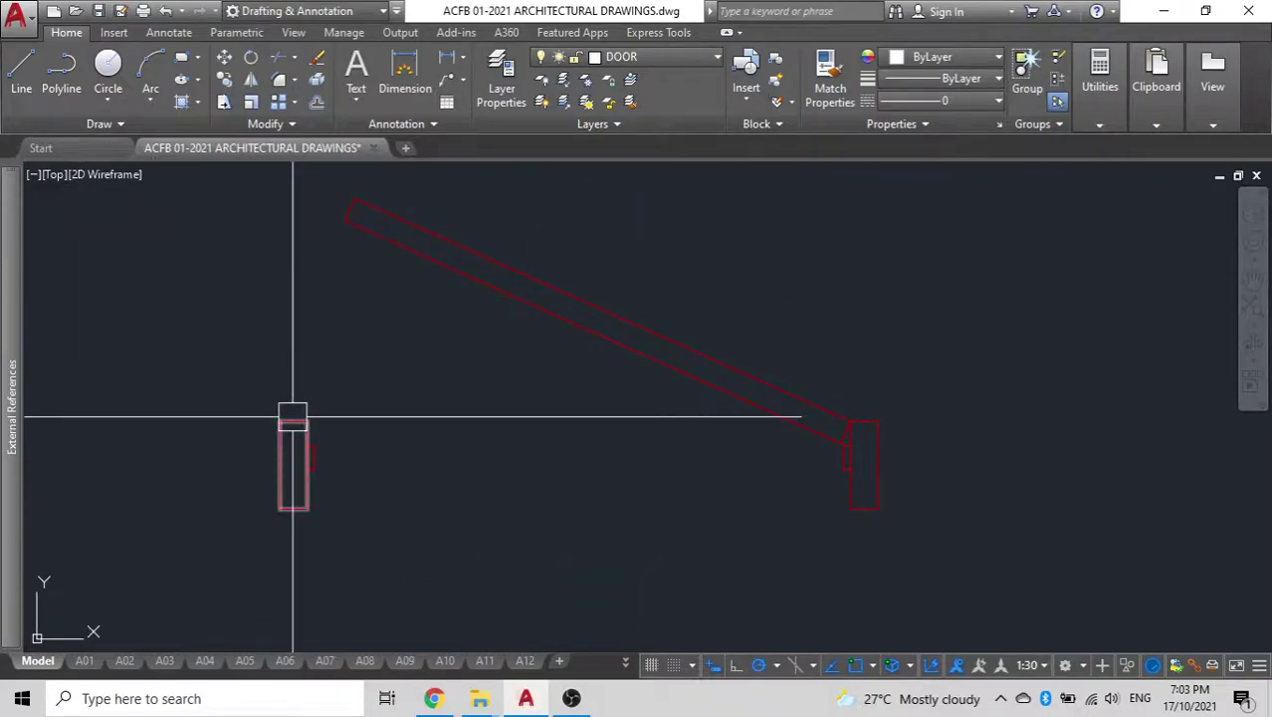
scroll(303, 435, up, 2)
click(315, 458)
key(Escape)
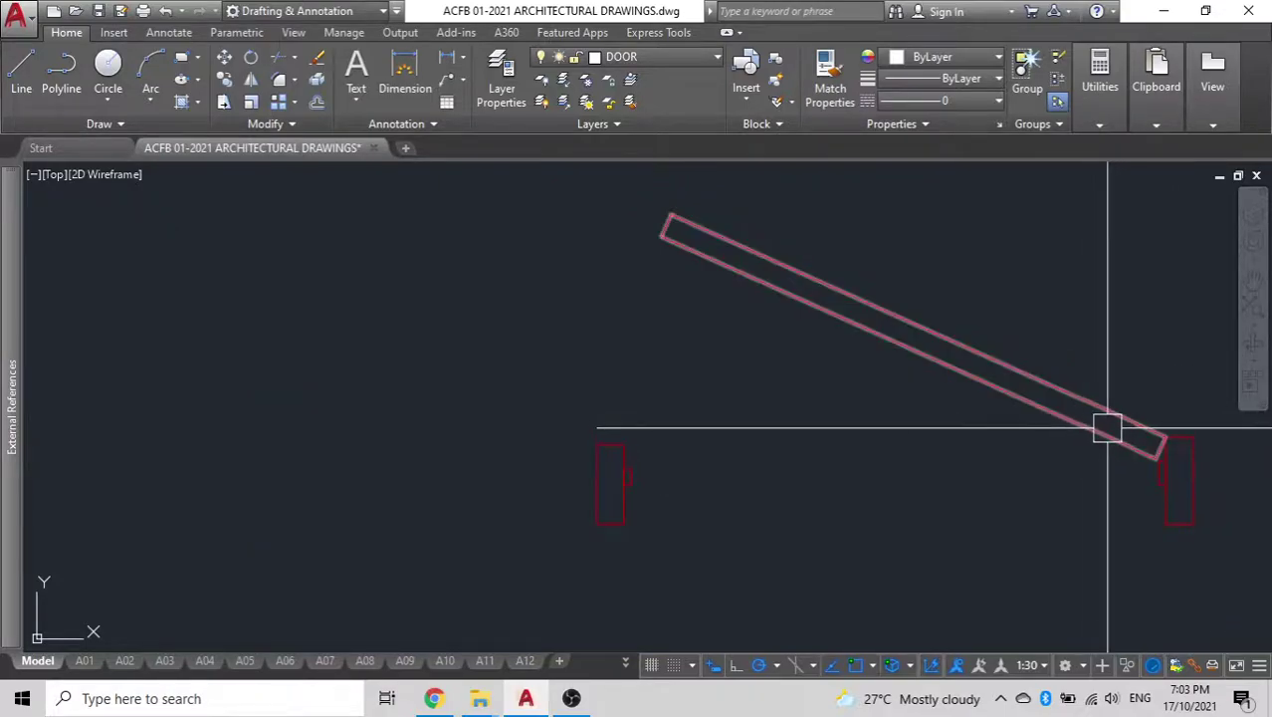
scroll(650, 457, down, 4)
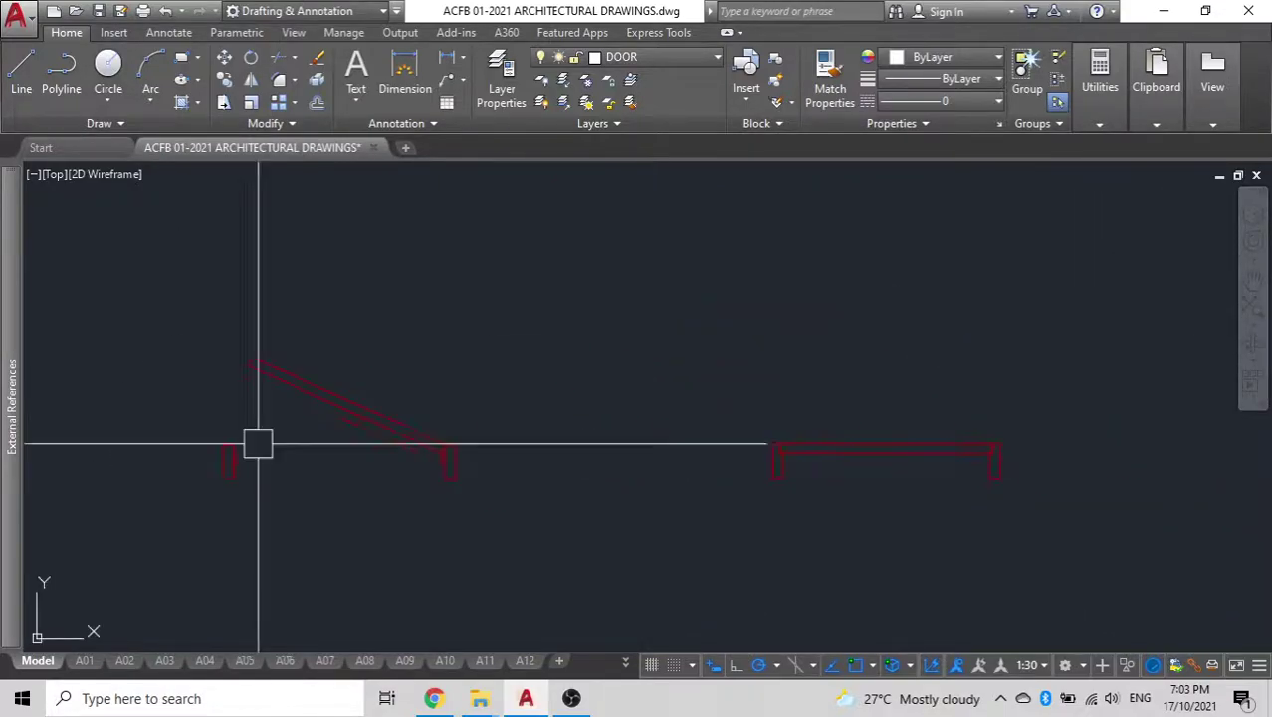
Rotate the closed door leaf about its upper corner at the right-hand jamb so that it swings open.
scroll(956, 472, up, 3)
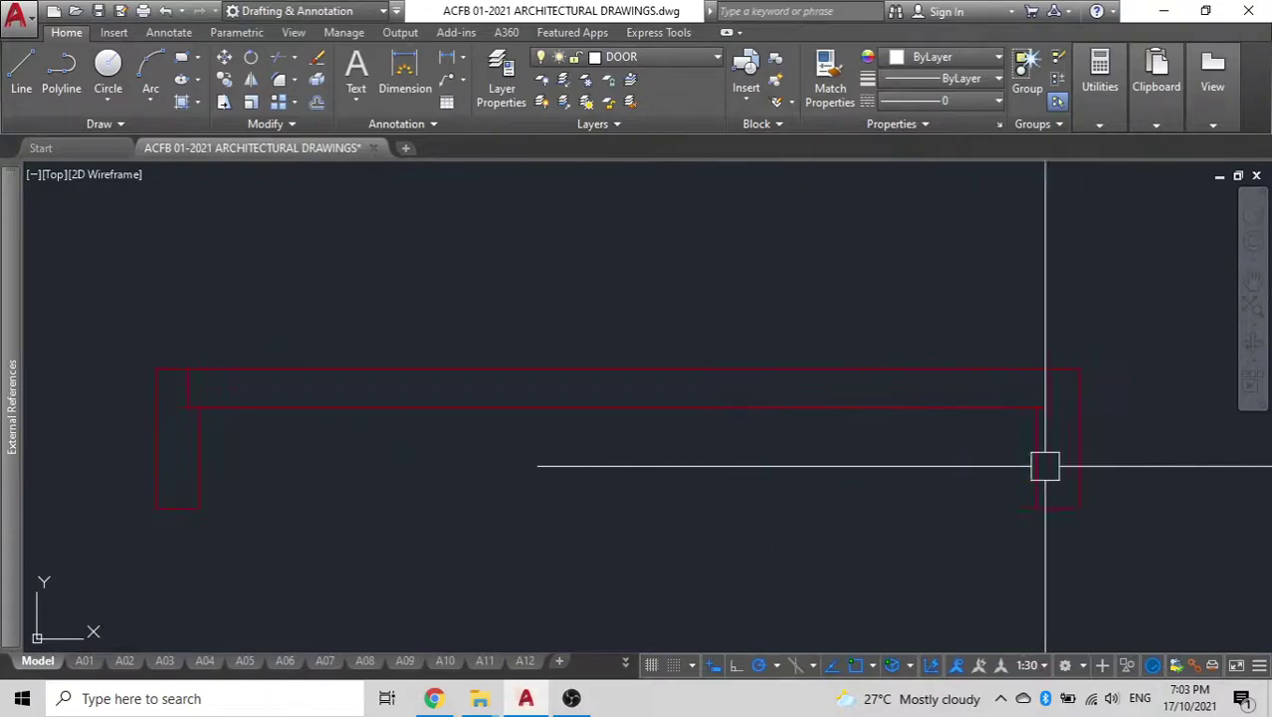
click(868, 404)
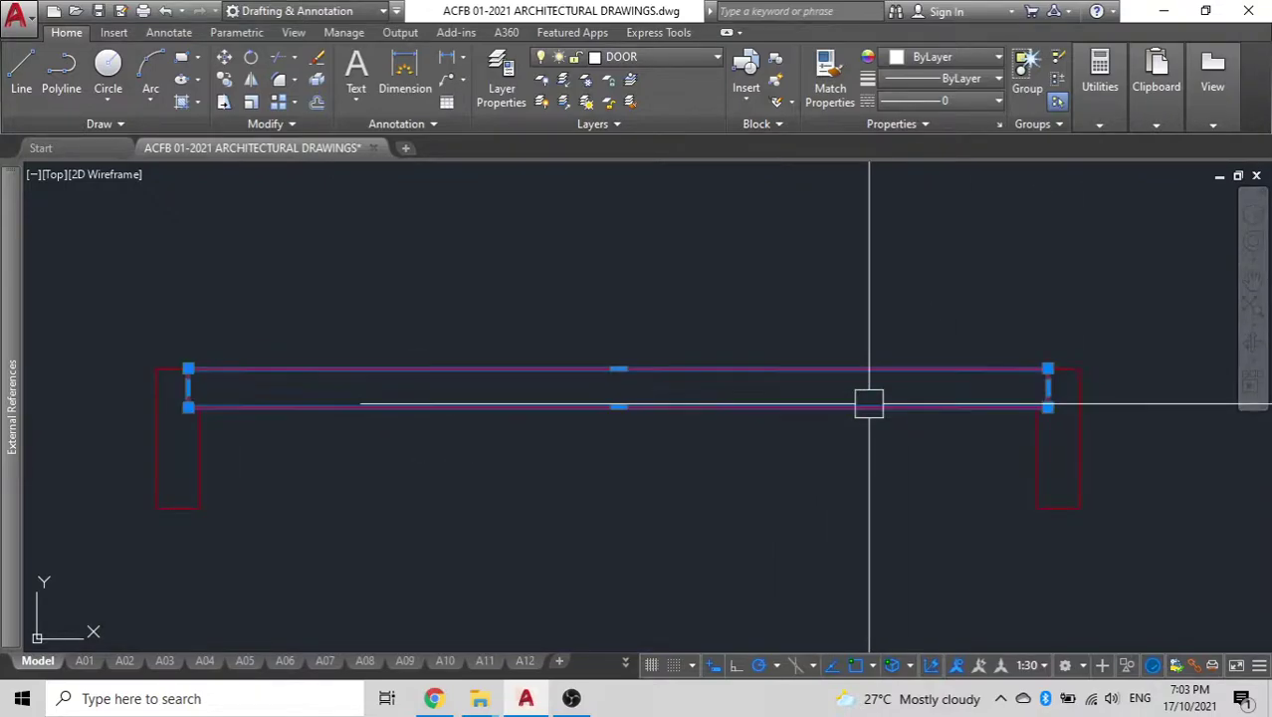
text(RO)
key(Return)
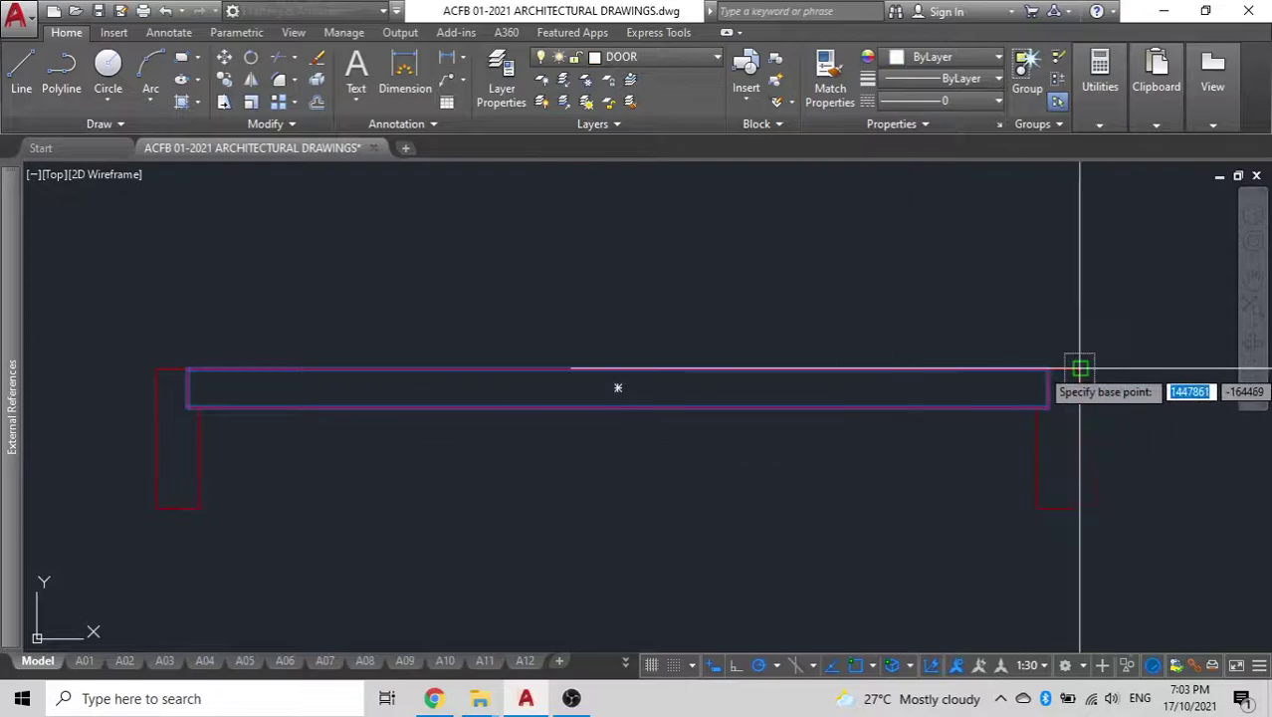
click(1048, 368)
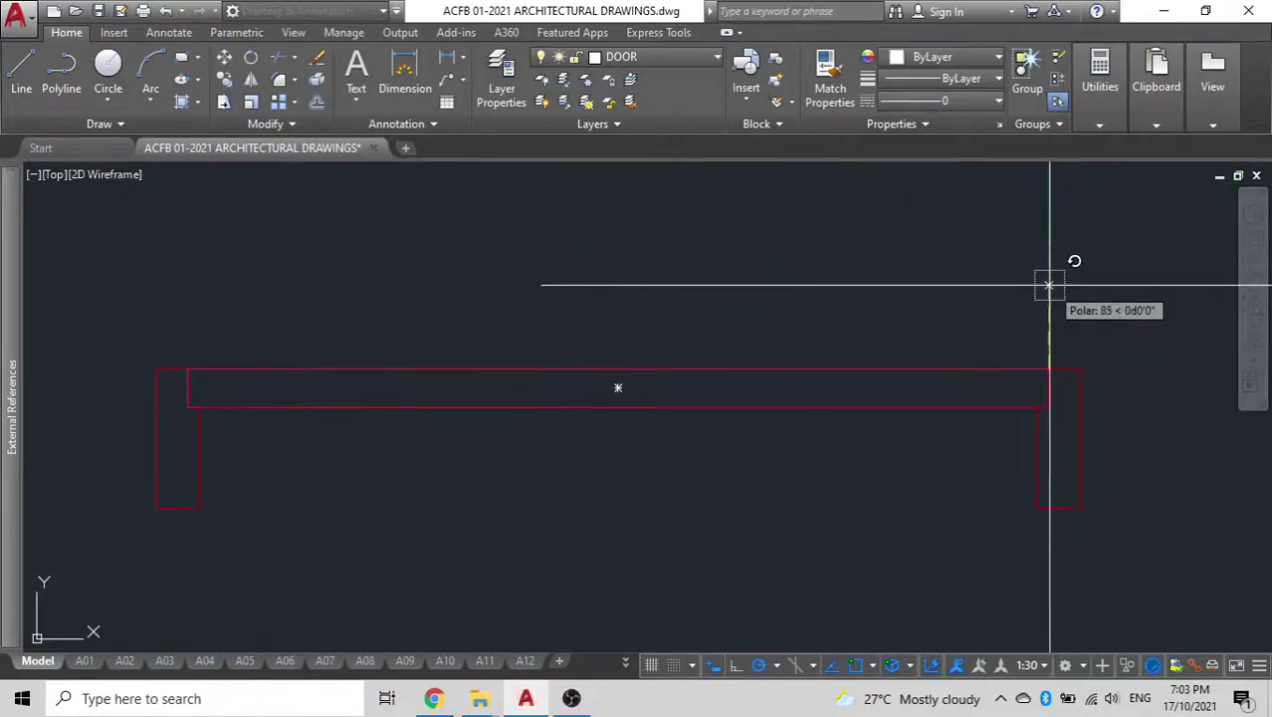
click(1162, 402)
Examine the rebated jamb profiles and how the rotated door leaf meets the frame.
scroll(863, 488, up, 4)
scroll(1045, 483, down, 4)
scroll(249, 439, down, 2)
middle_drag(249, 439, 297, 437)
scroll(352, 472, up, 4)
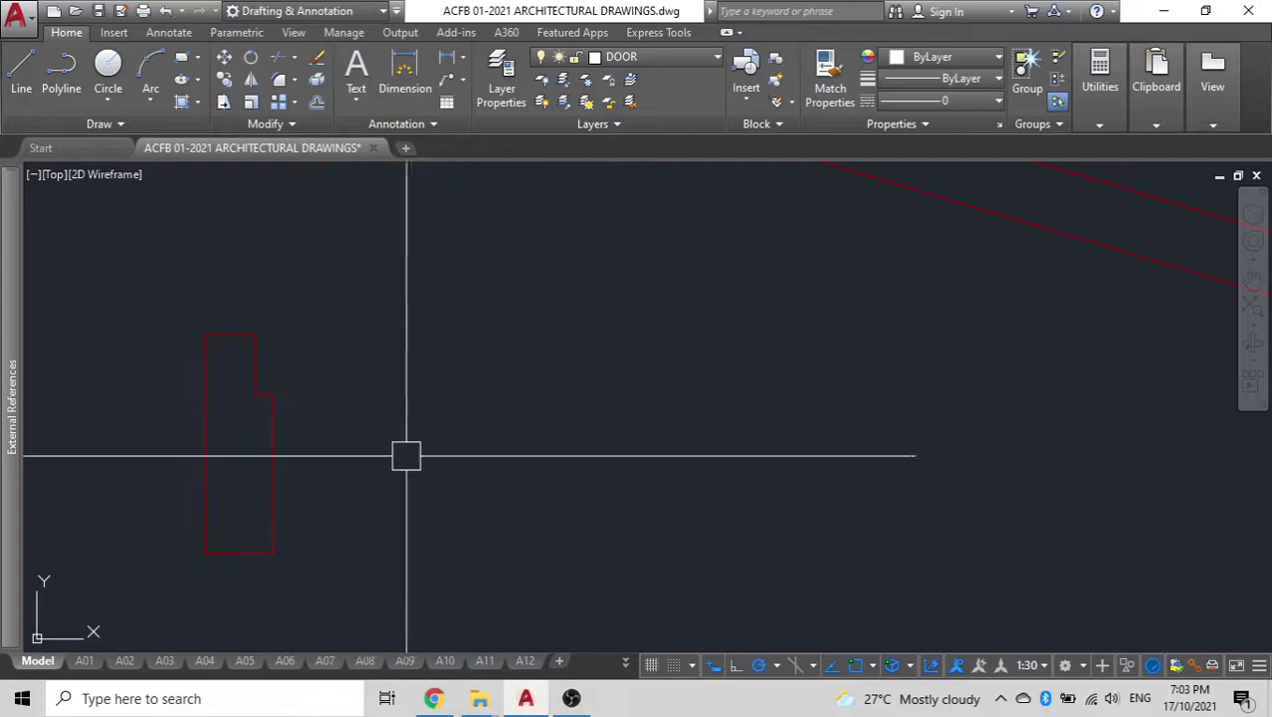
scroll(329, 435, down, 3)
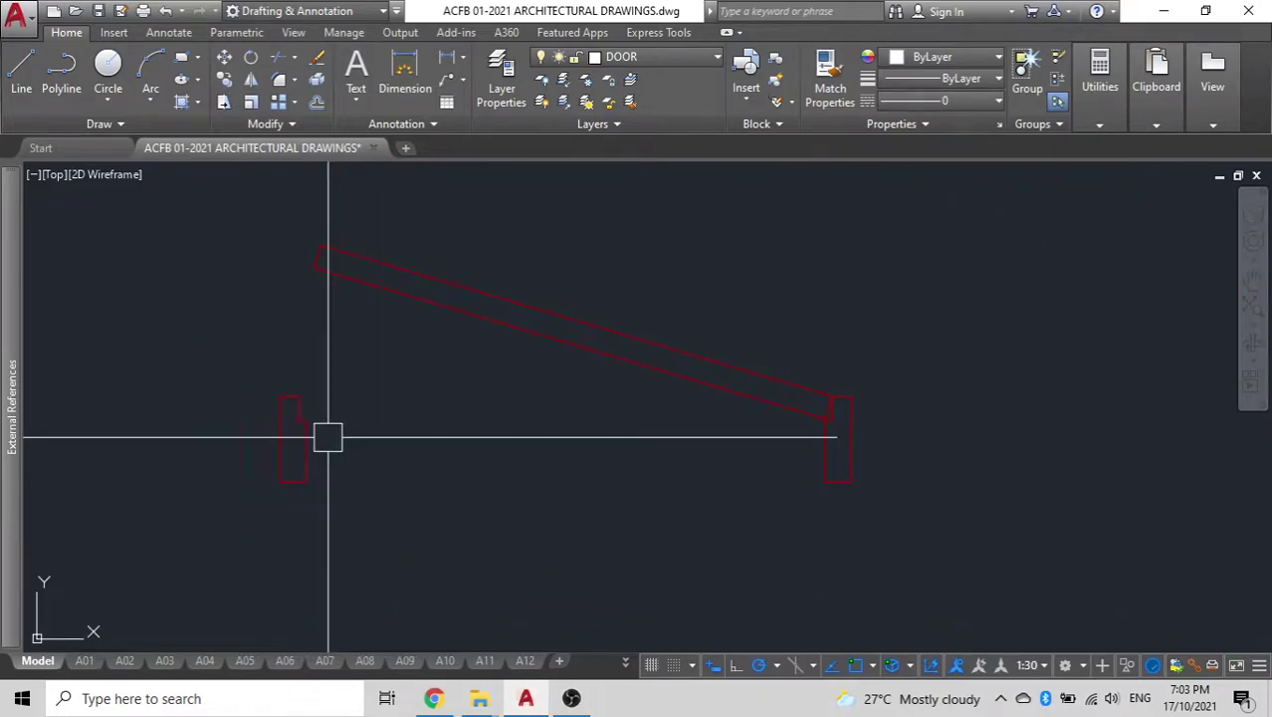
scroll(334, 434, up, 6)
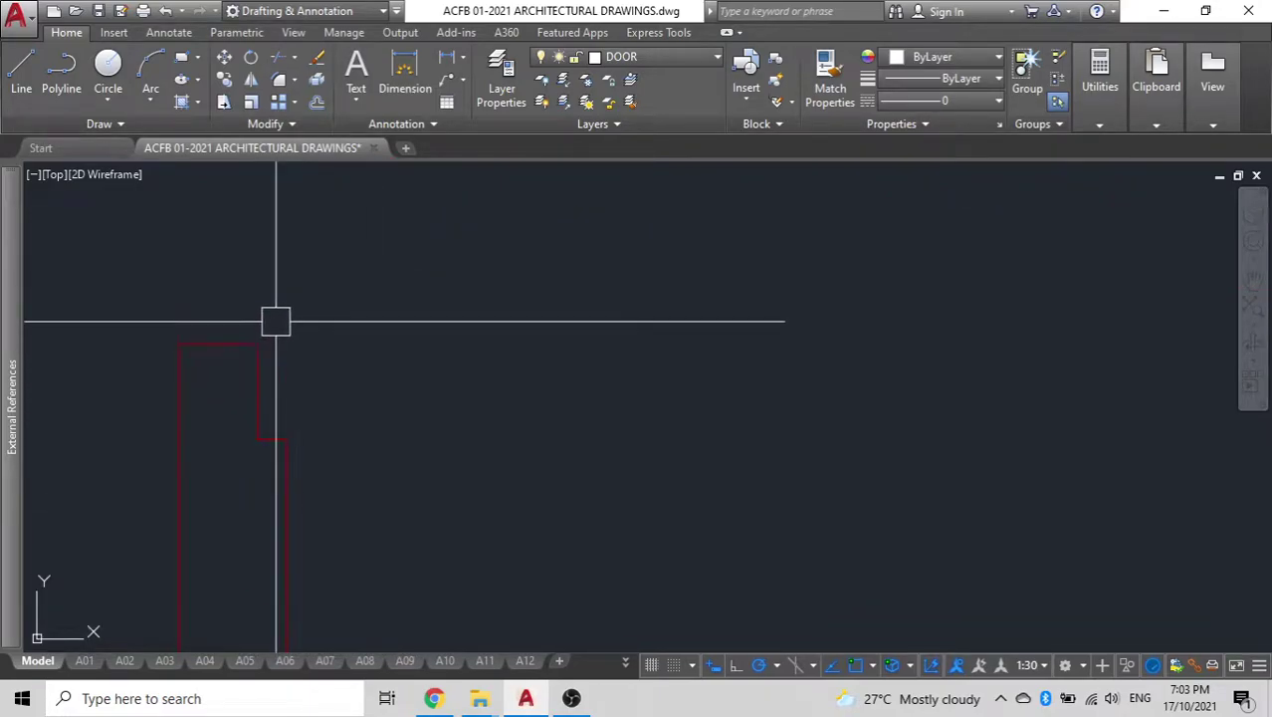
scroll(290, 416, down, 4)
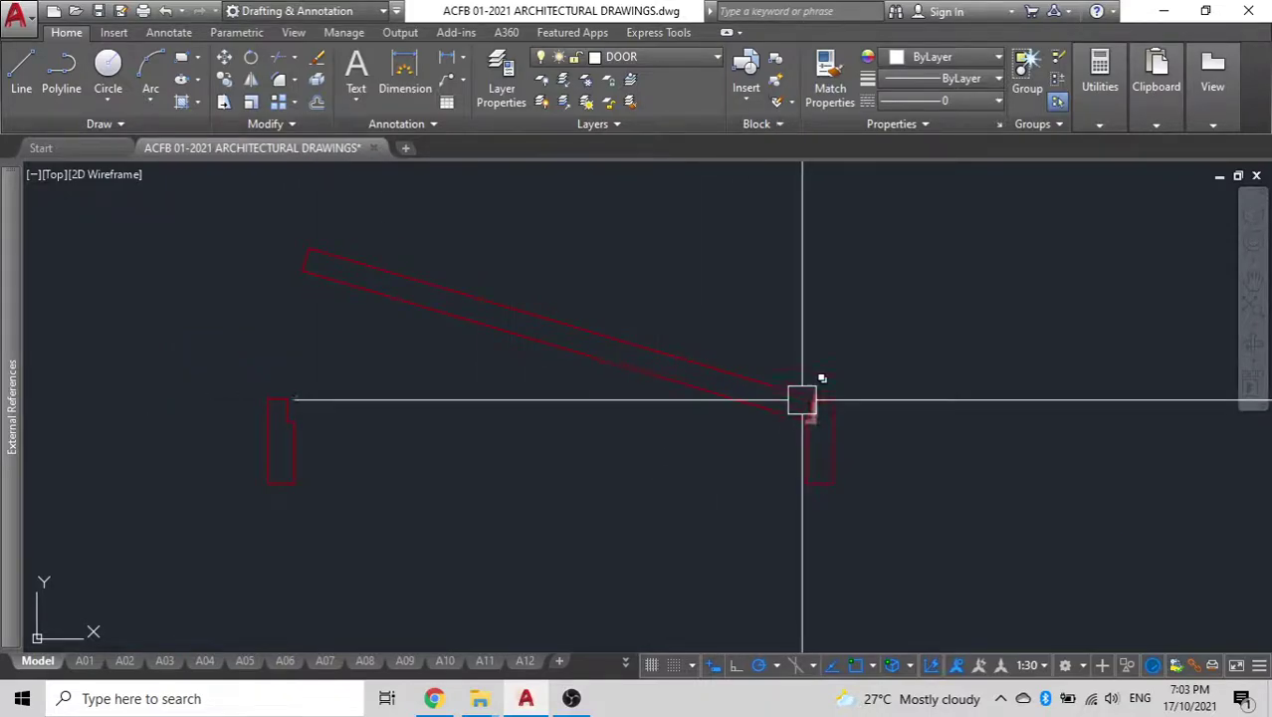
scroll(801, 408, up, 2)
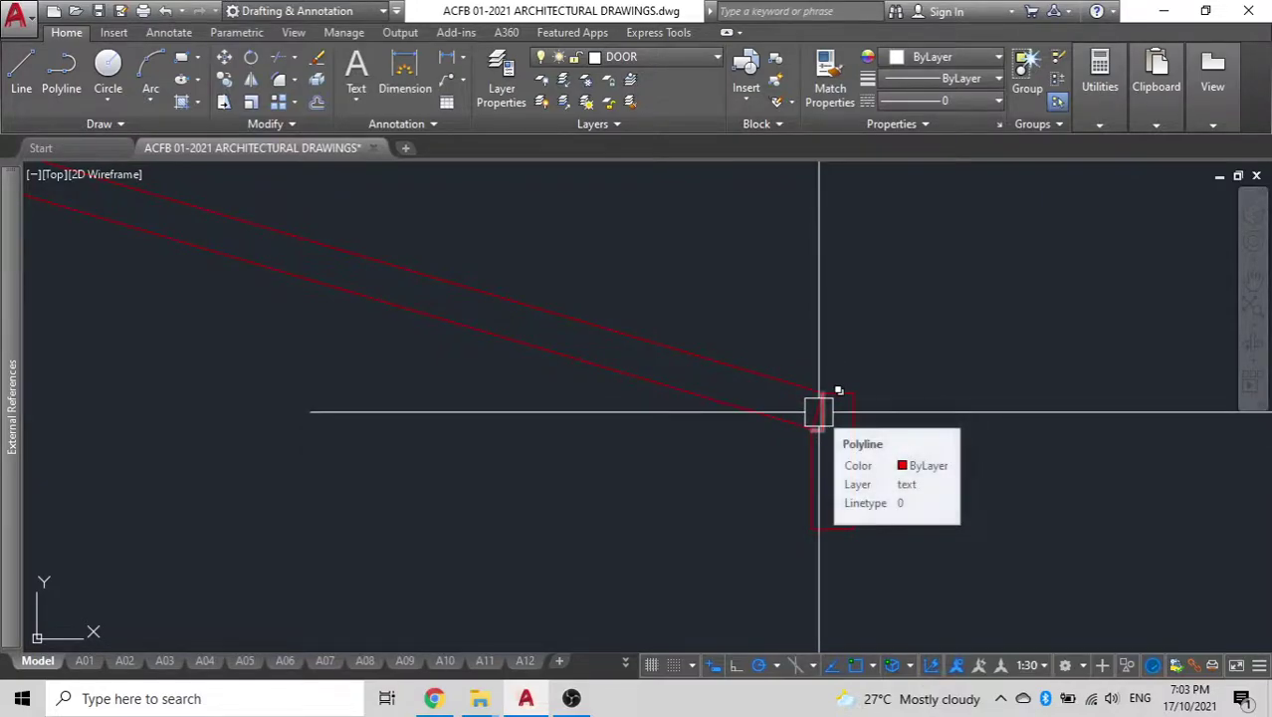
scroll(819, 410, down, 3)
Compare the plain jambs with planted door stops against the rebated jambs of the other door.
scroll(527, 384, up, 3)
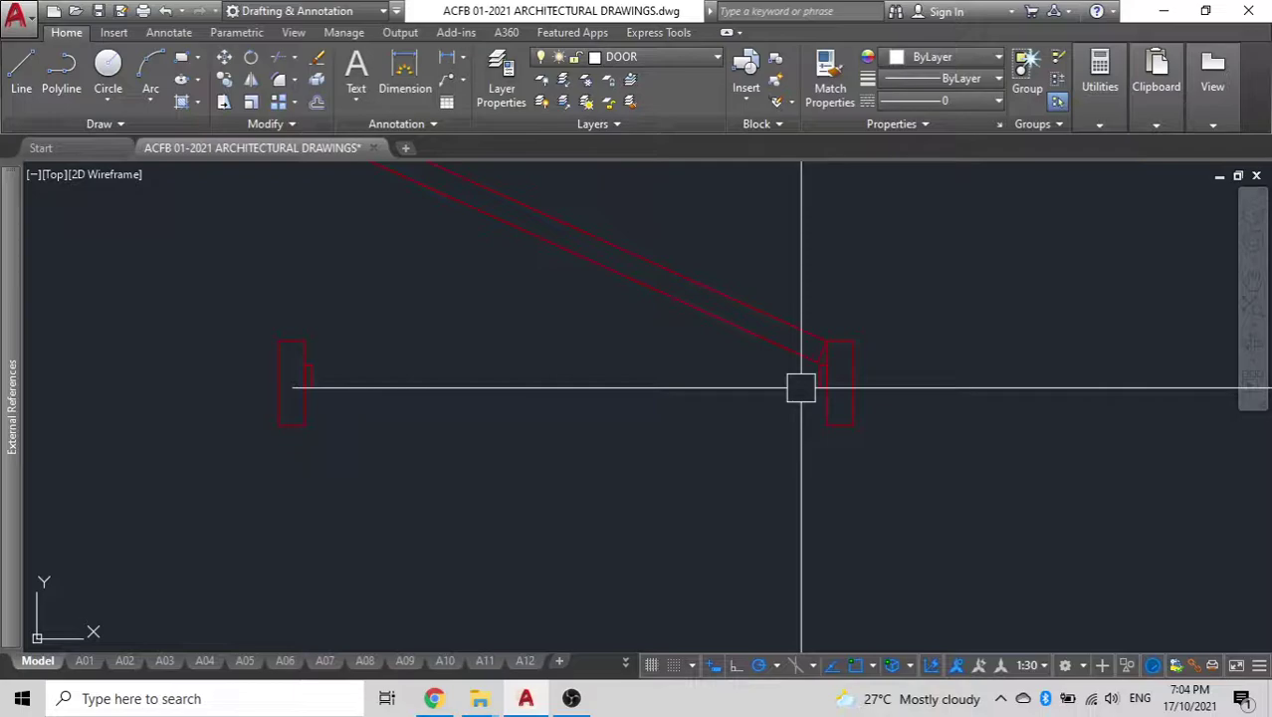
scroll(497, 383, down, 3)
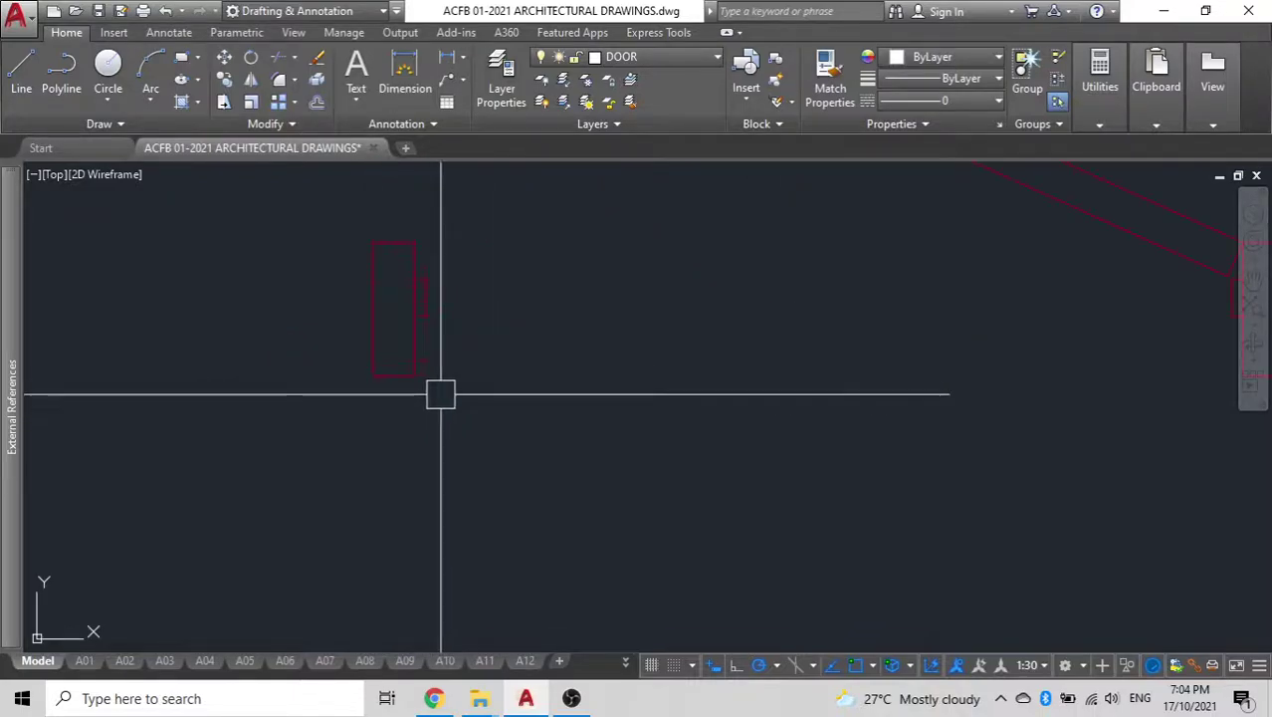
click(403, 358)
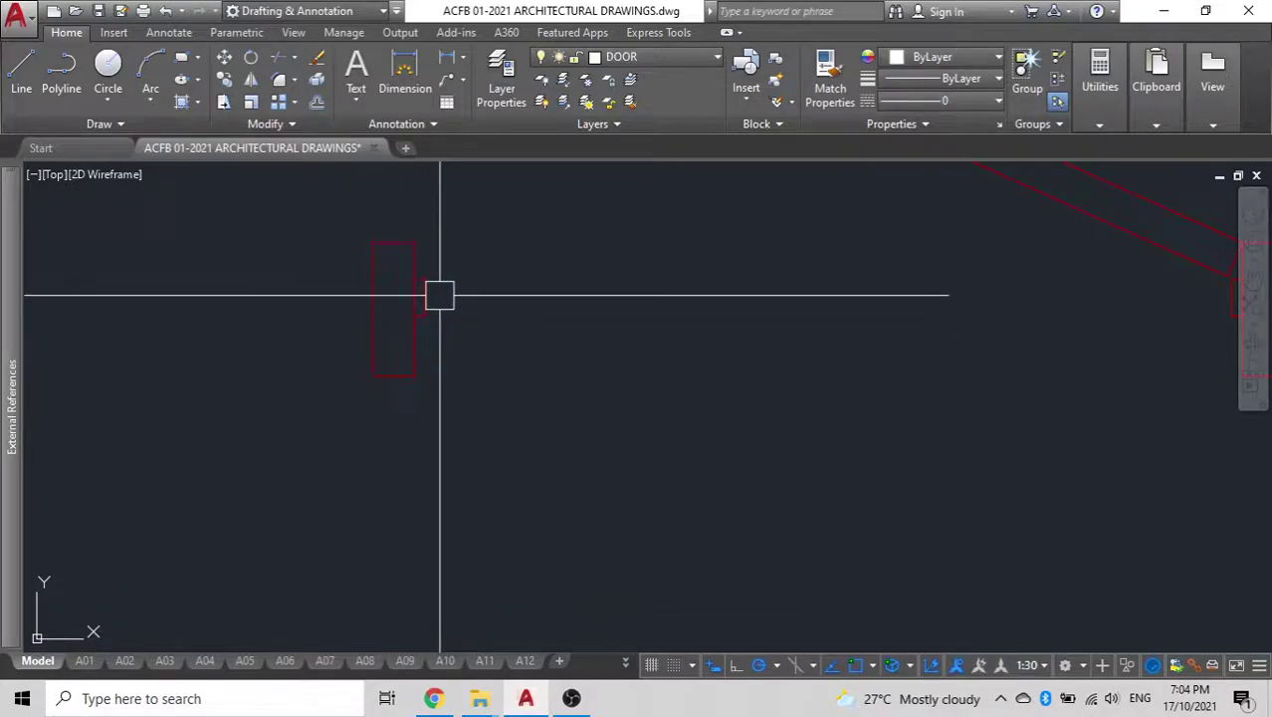
key(Escape)
scroll(450, 286, up, 2)
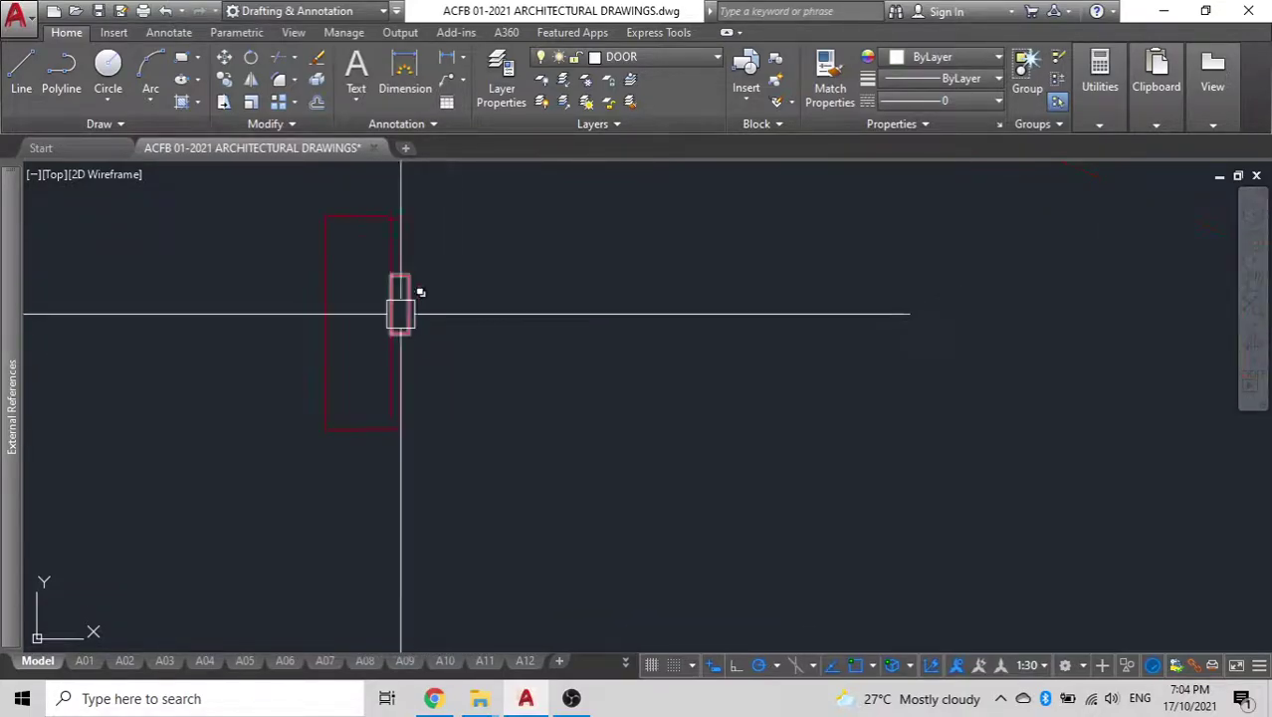
scroll(402, 312, down, 4)
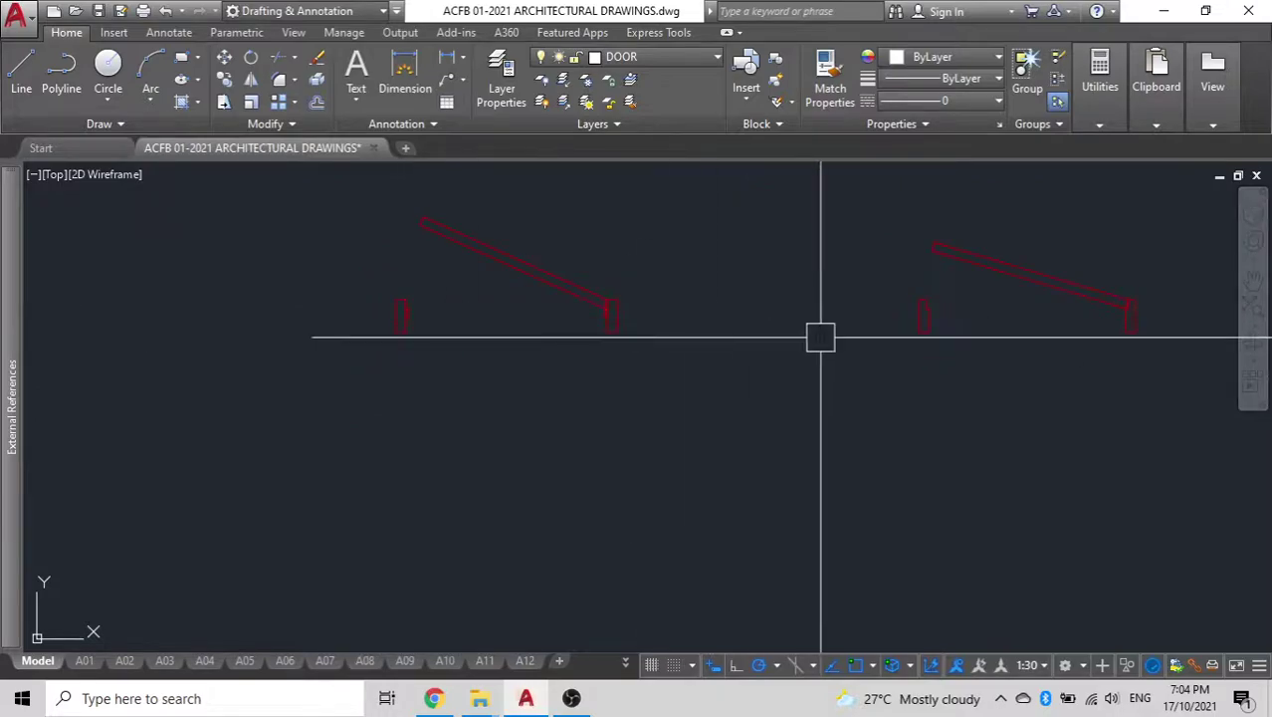
scroll(853, 369, up, 6)
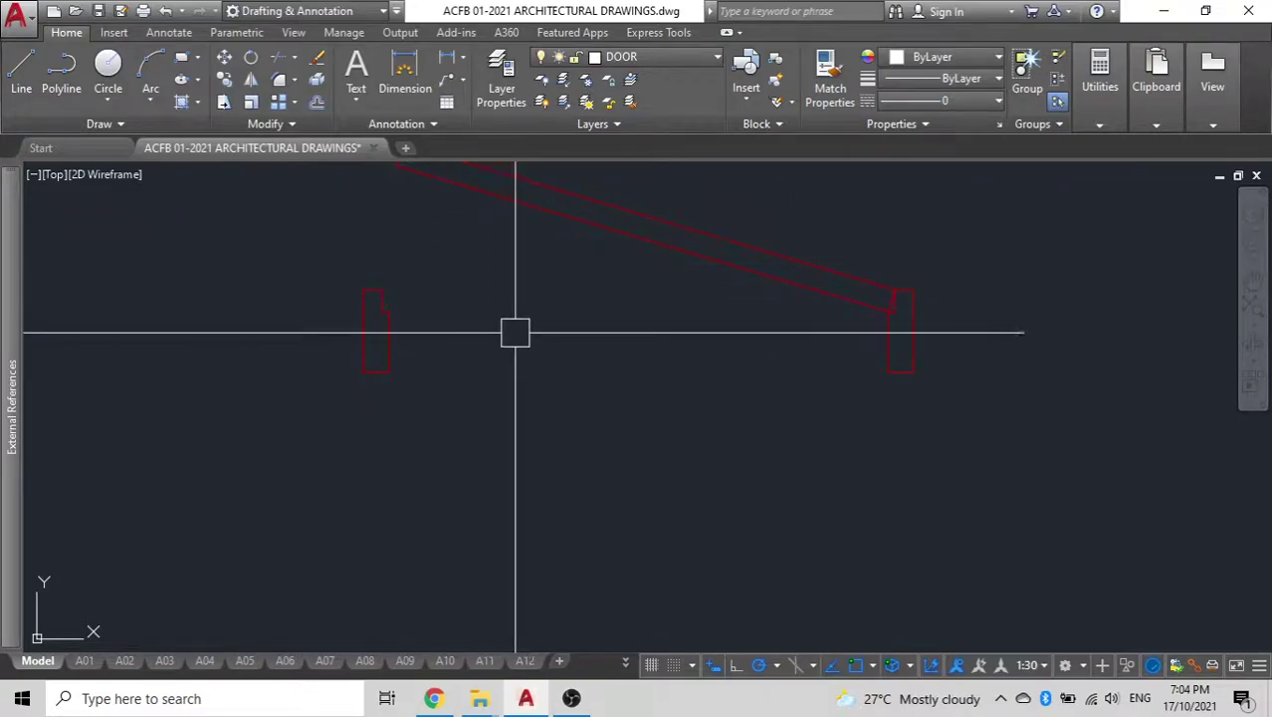
middle_drag(466, 355, 493, 362)
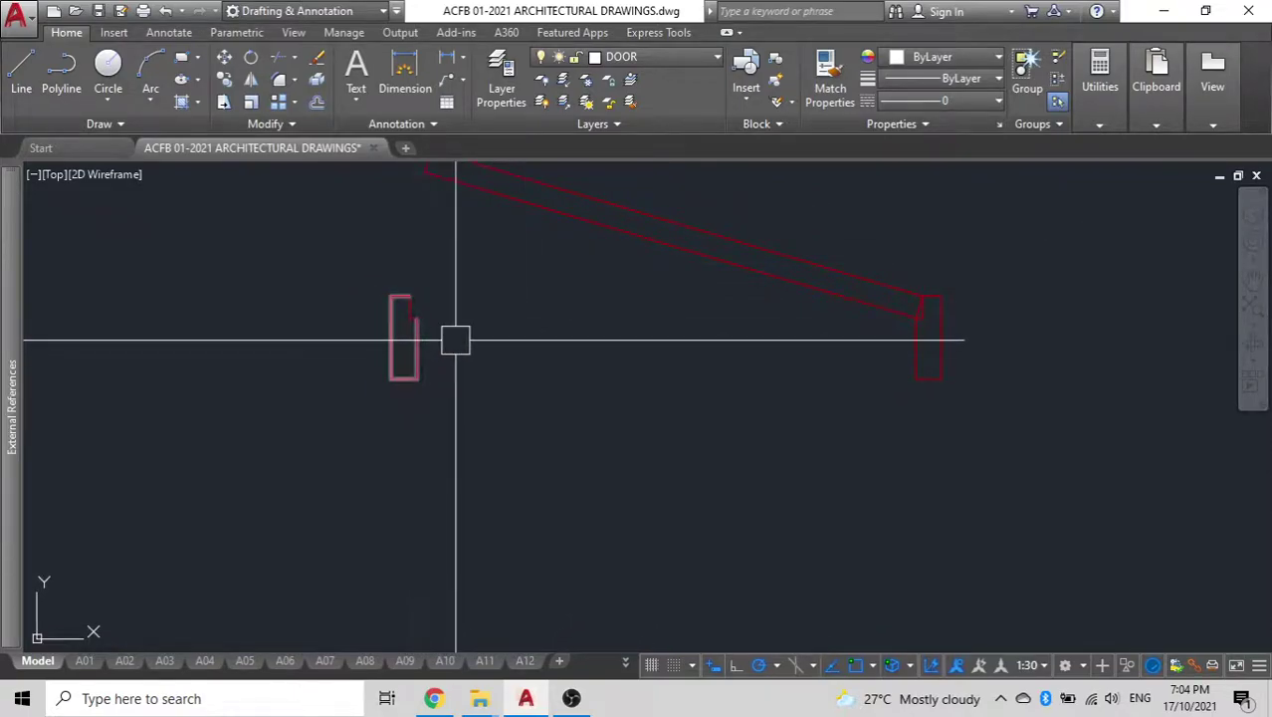
scroll(492, 339, down, 5)
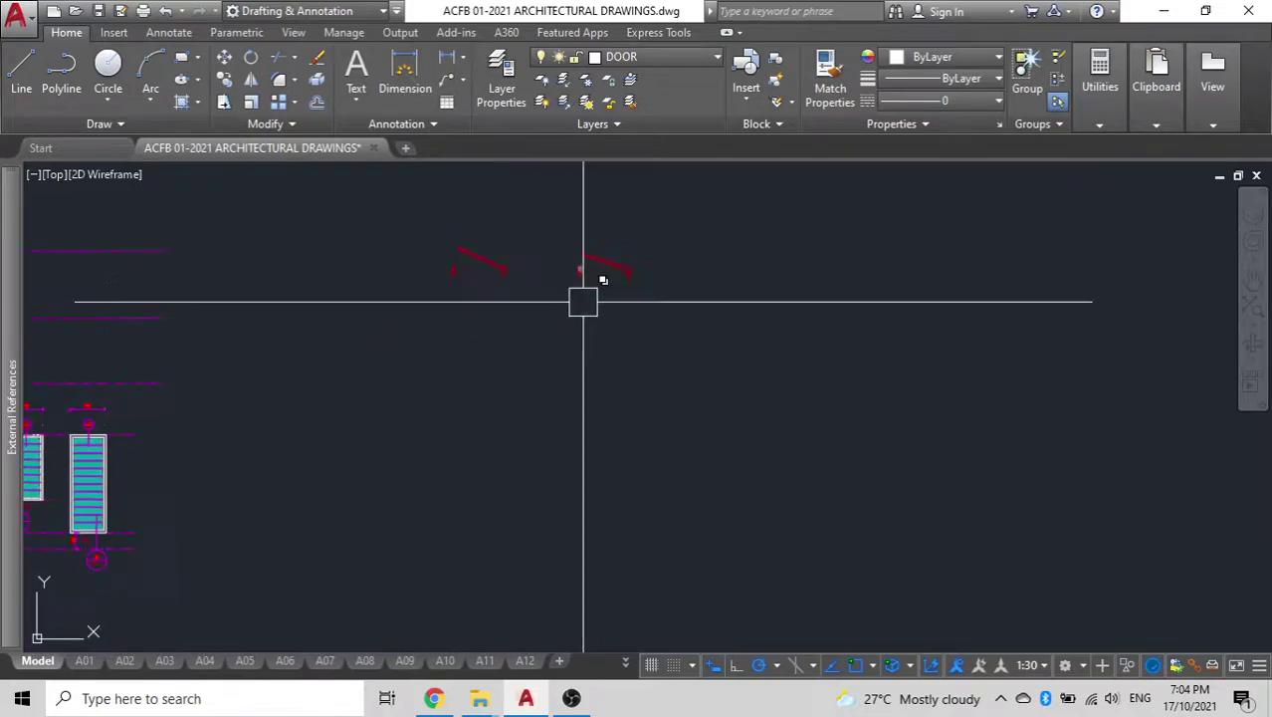
Examine the window elevations and the level labels and height dimensions beside window W1.
middle_drag(524, 306, 760, 286)
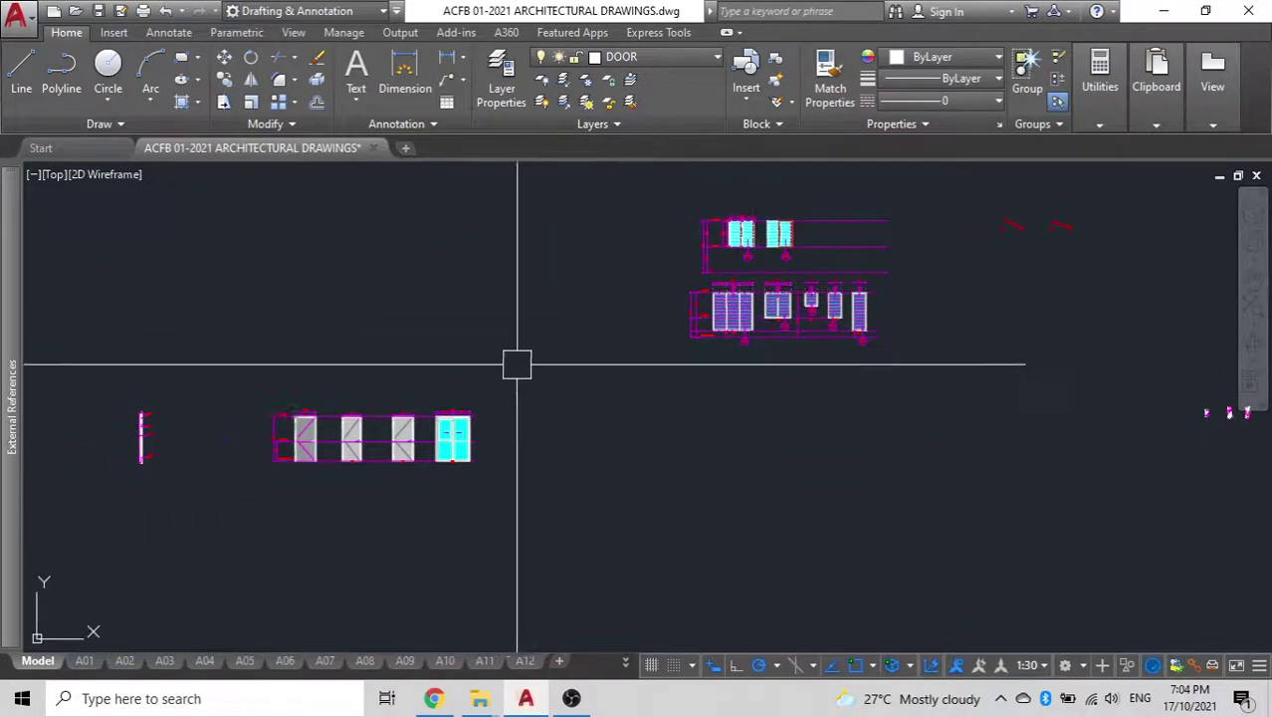
scroll(284, 446, up, 5)
scroll(290, 449, down, 5)
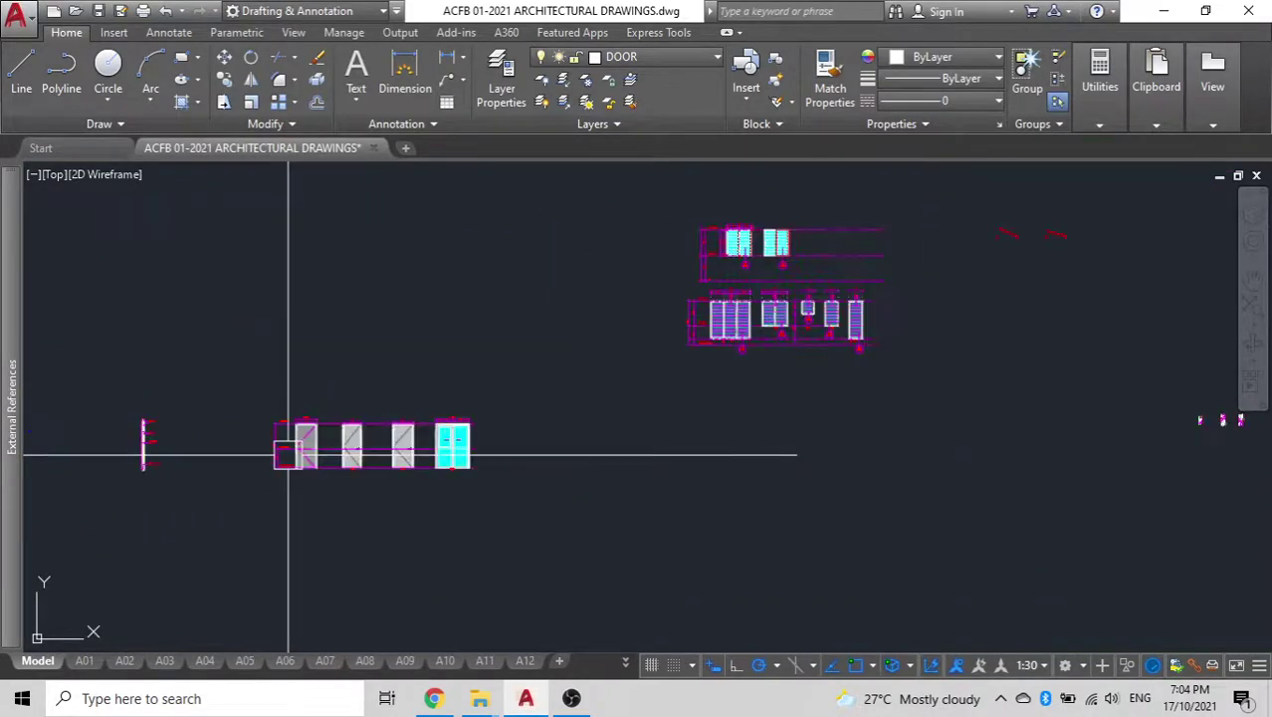
scroll(289, 449, down, 1)
scroll(389, 420, up, 1)
scroll(617, 364, up, 3)
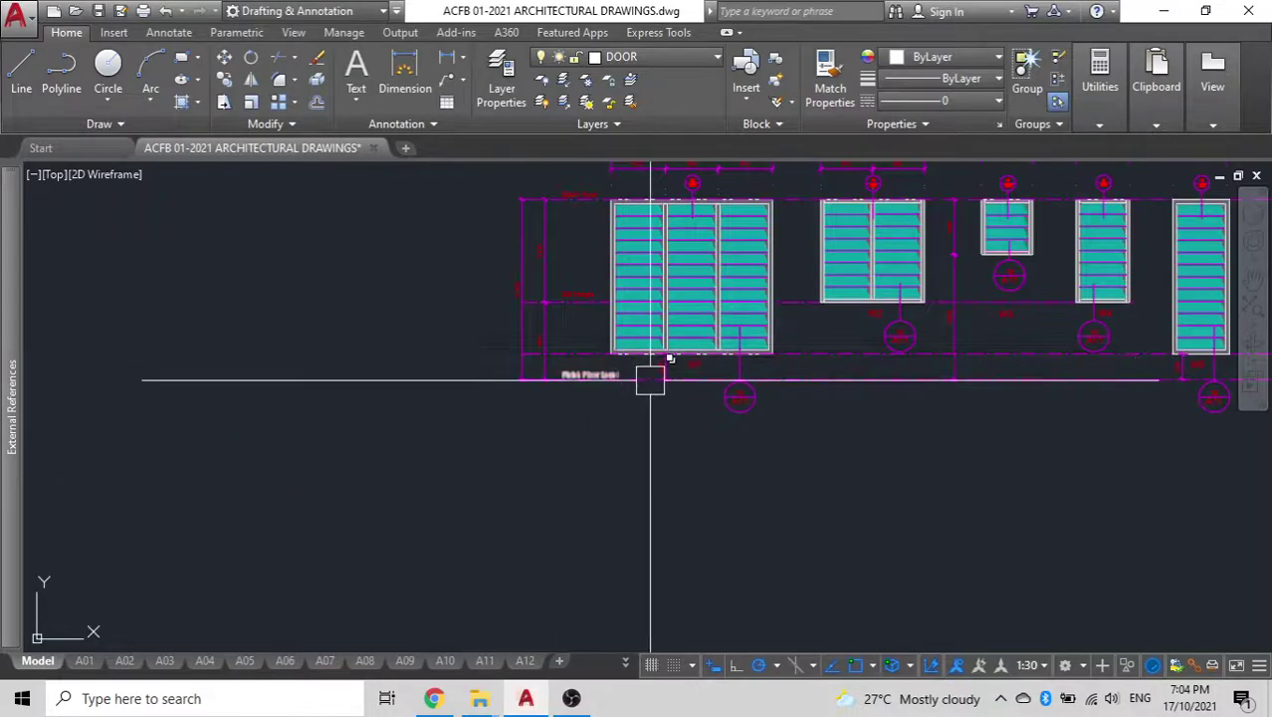
scroll(650, 369, up, 1)
scroll(606, 474, up, 4)
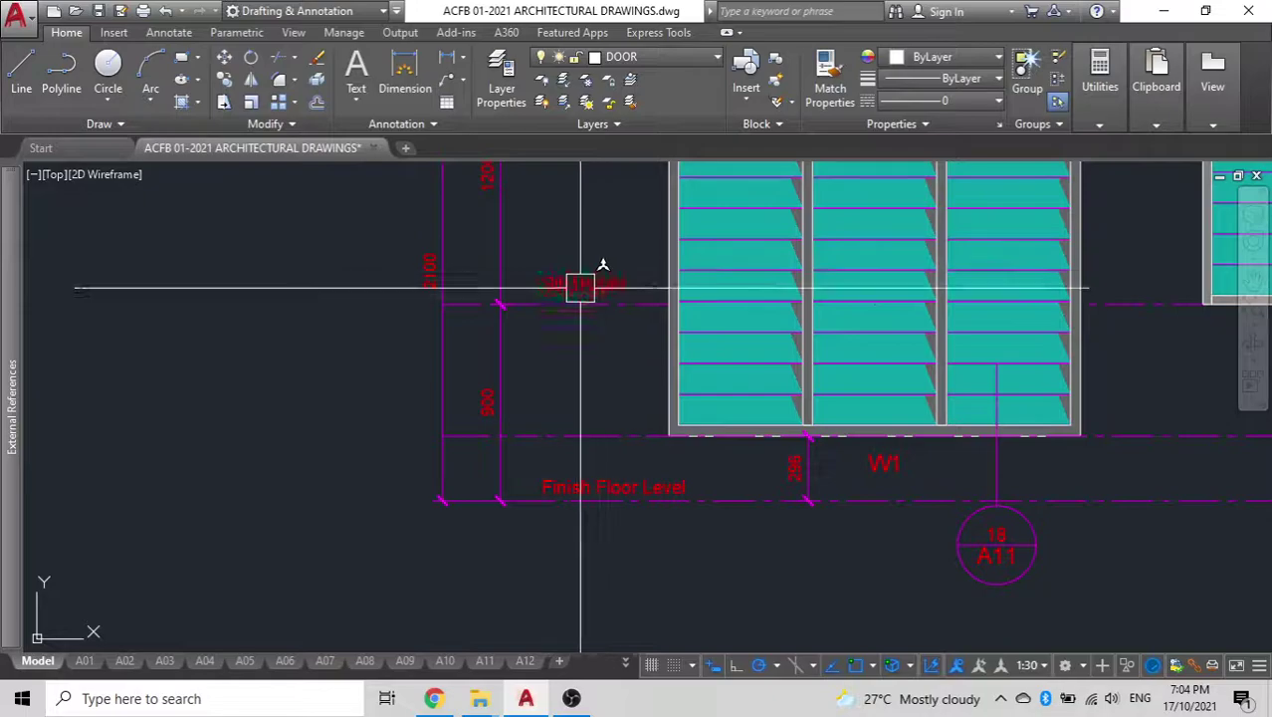
scroll(560, 451, down, 5)
scroll(444, 378, down, 4)
Examine the door elevations and the first door's beam level, lock height and finish floor level lines.
middle_drag(444, 380, 800, 223)
scroll(495, 329, up, 6)
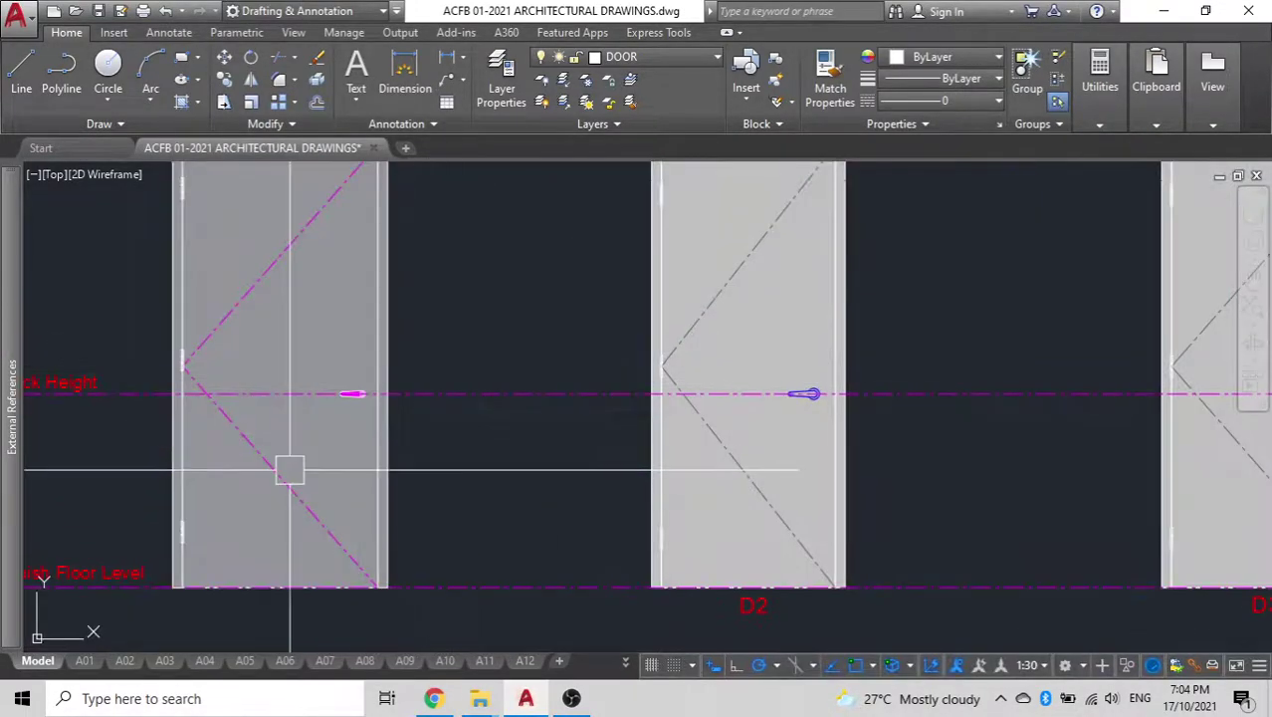
scroll(287, 467, down, 4)
middle_drag(299, 455, 329, 541)
scroll(241, 422, up, 6)
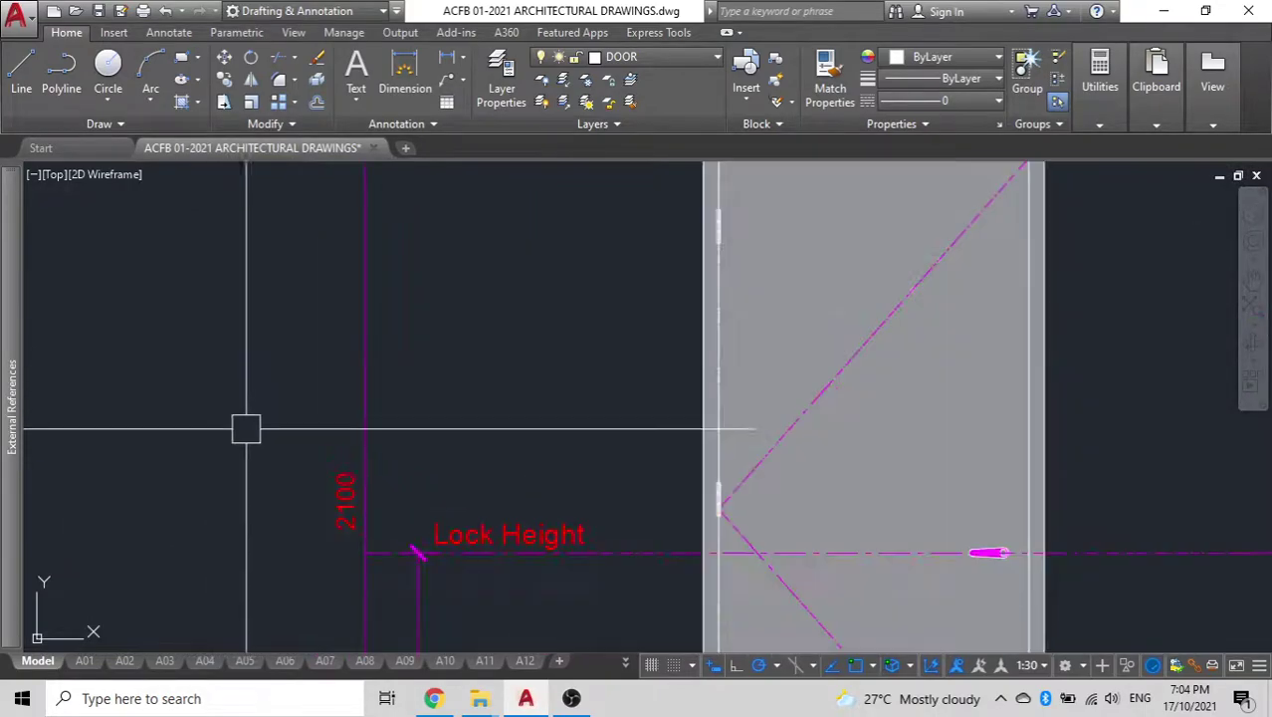
scroll(328, 470, down, 3)
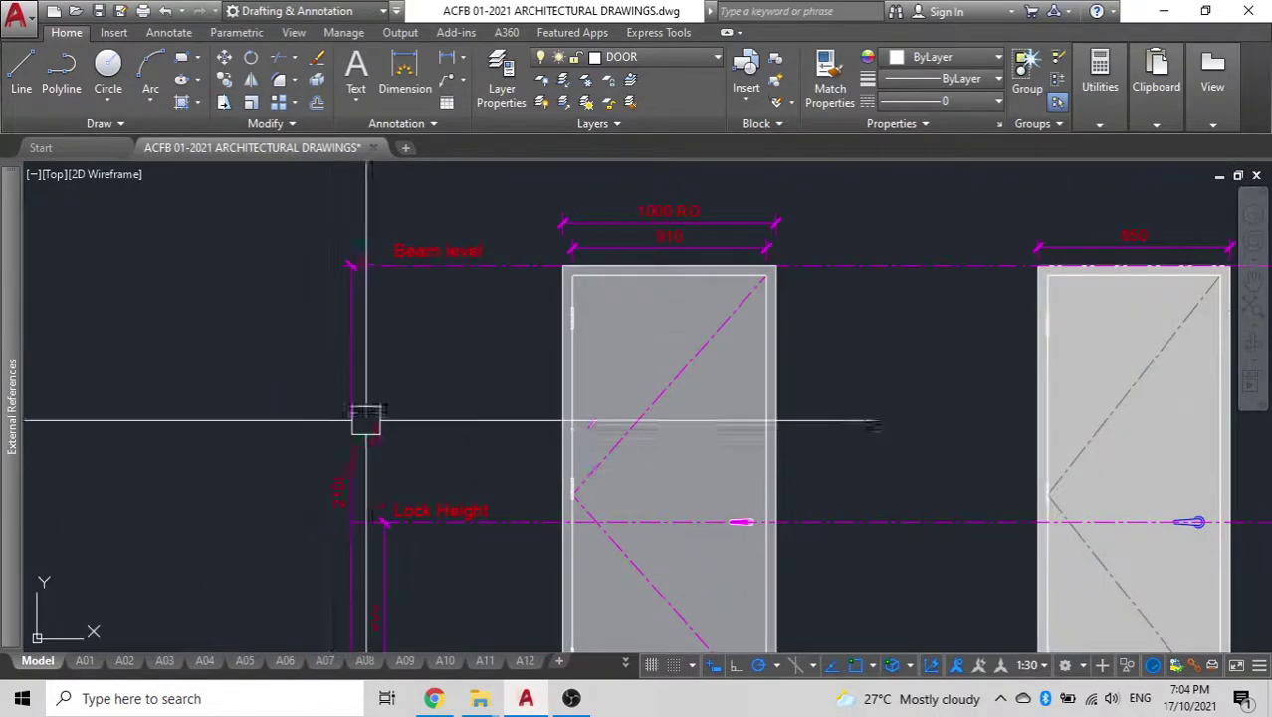
scroll(415, 316, down, 3)
scroll(537, 358, up, 2)
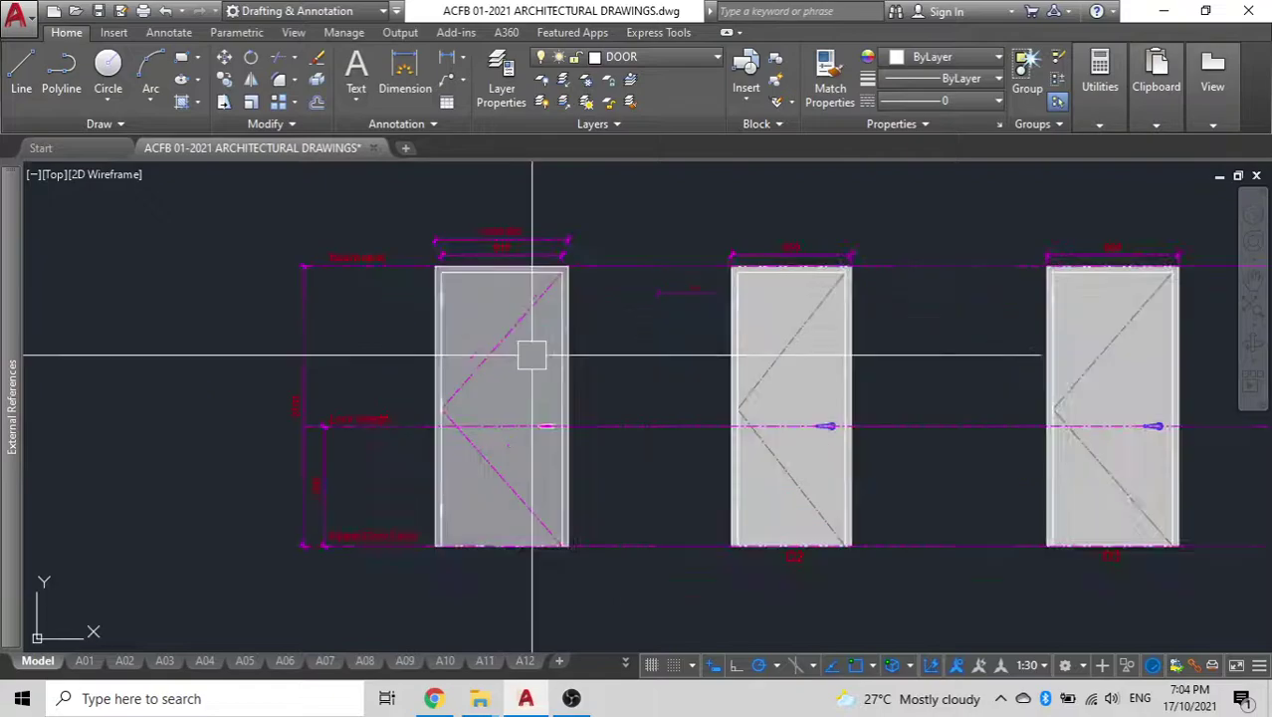
click(533, 353)
scroll(573, 308, down, 2)
scroll(558, 319, up, 2)
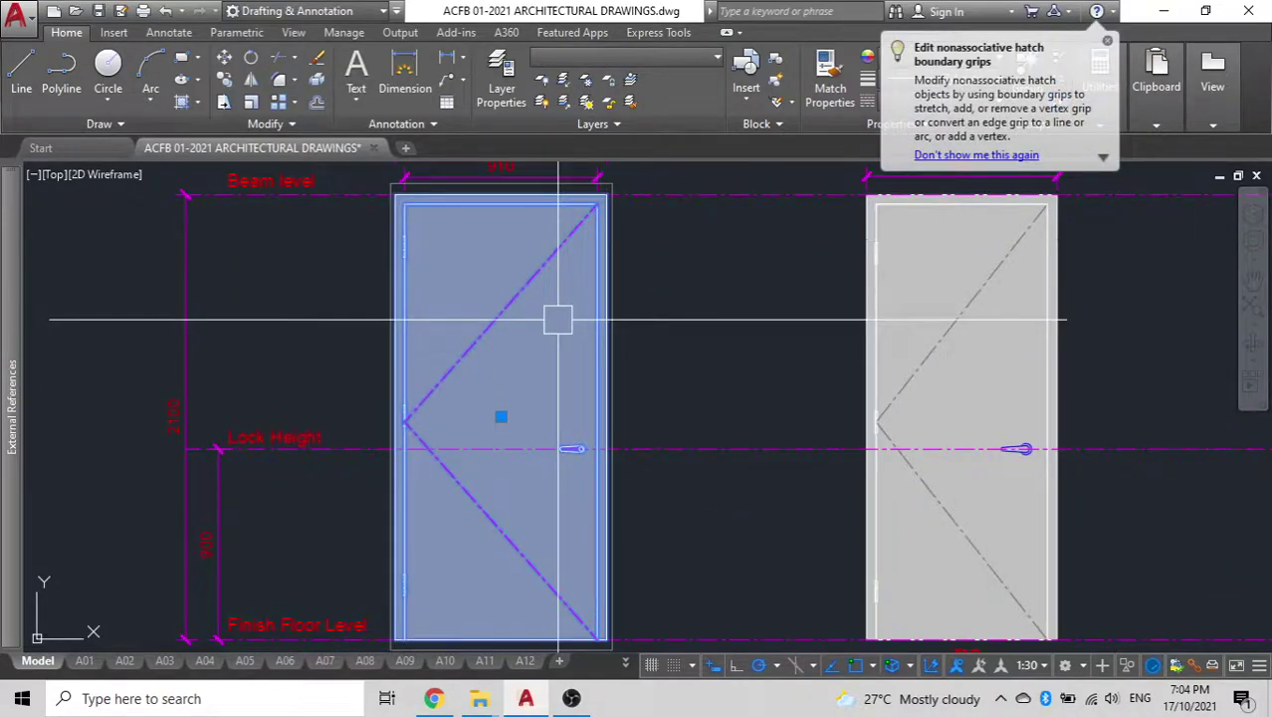
scroll(557, 320, down, 2)
key(Escape)
Check the first door elevation's lock height, overall height and opening width dimensions against the neighbouring doors.
scroll(446, 440, up, 4)
scroll(450, 434, down, 3)
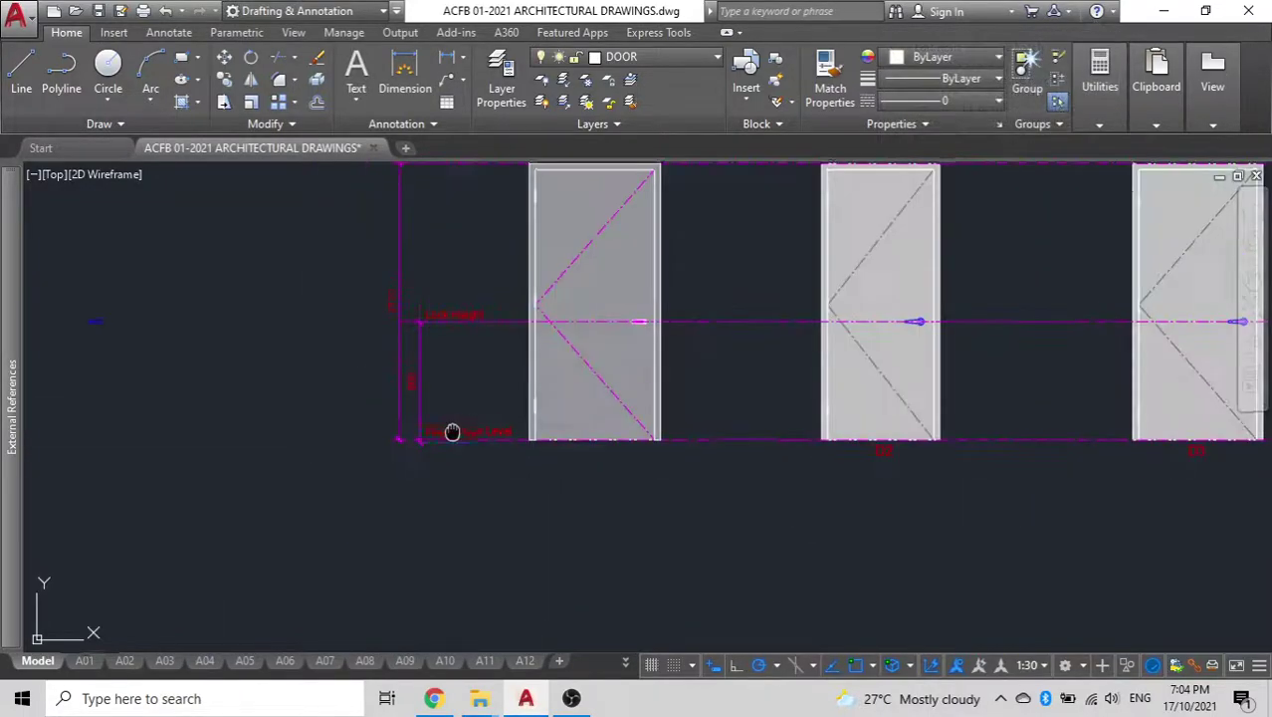
scroll(393, 358, up, 3)
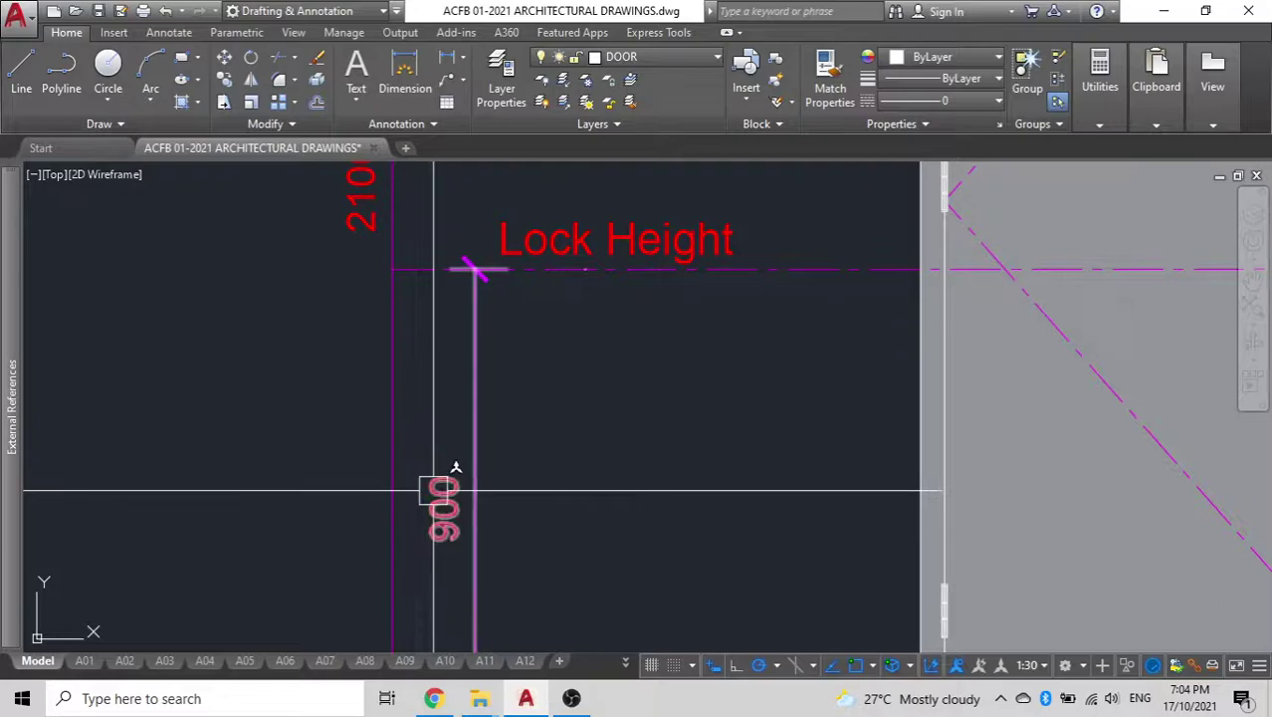
scroll(443, 480, down, 2)
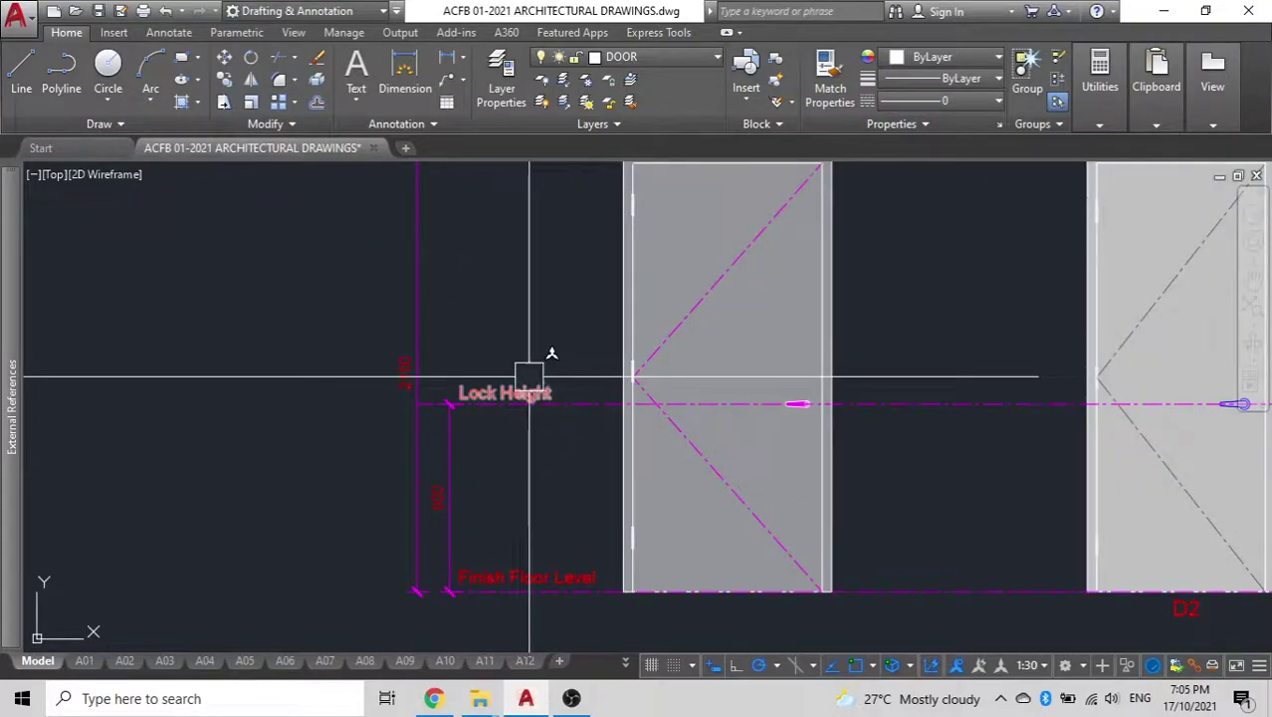
scroll(498, 373, down, 2)
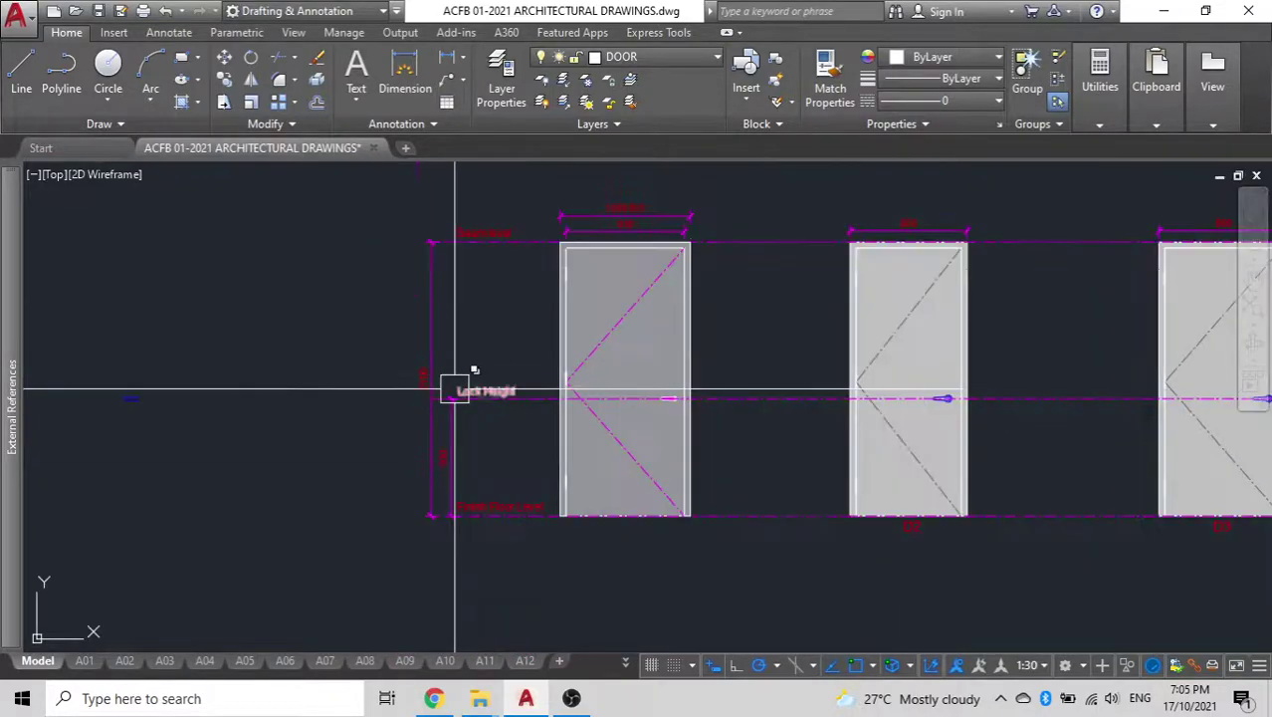
click(413, 422)
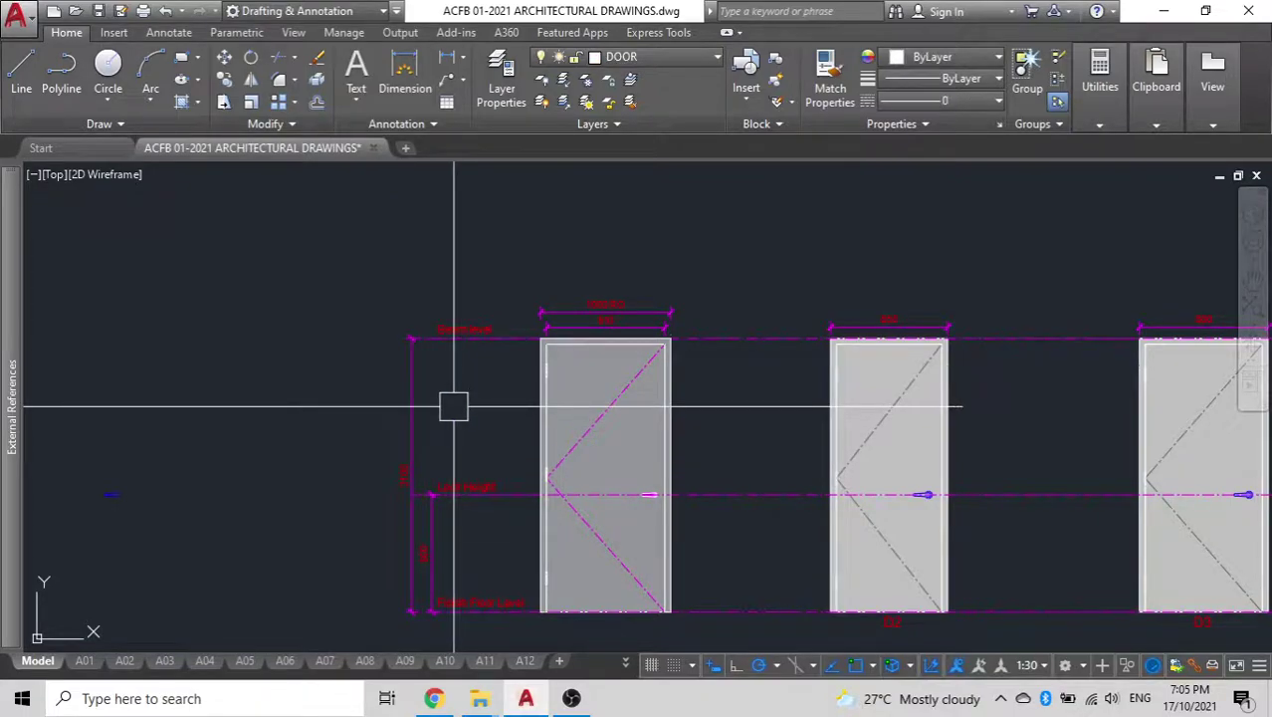
scroll(453, 406, up, 2)
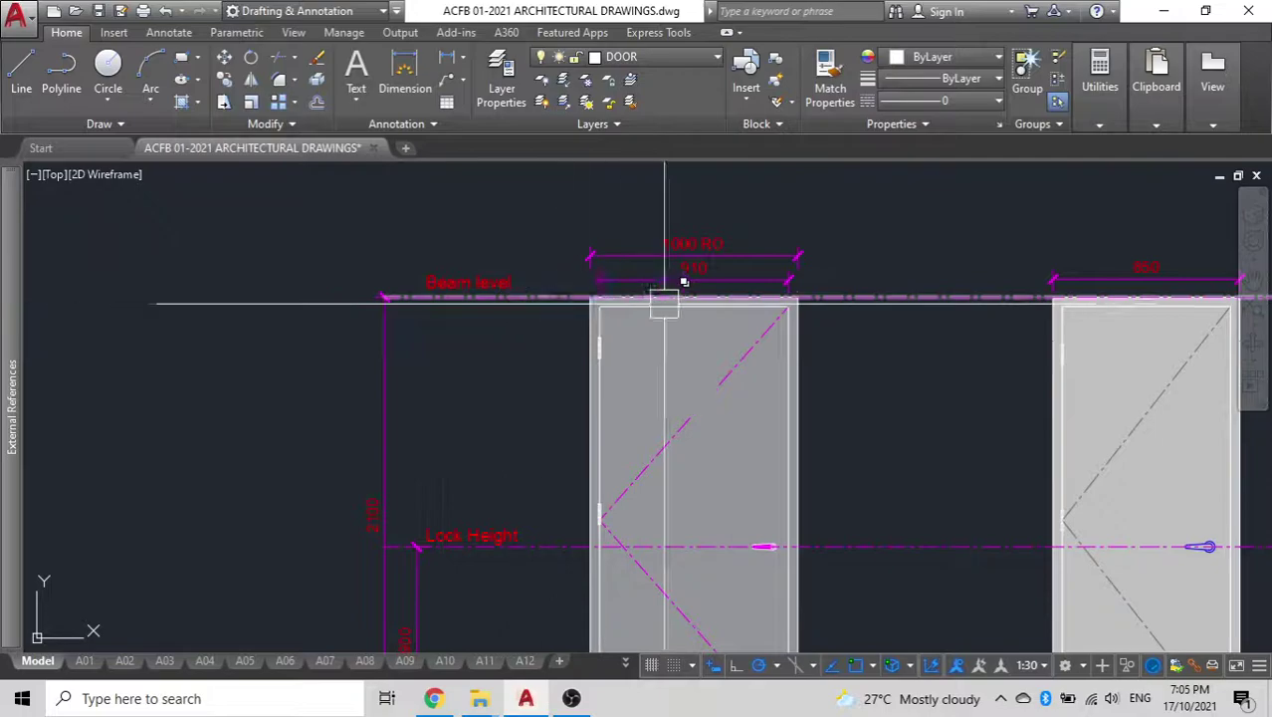
scroll(477, 324, down, 4)
scroll(706, 375, down, 2)
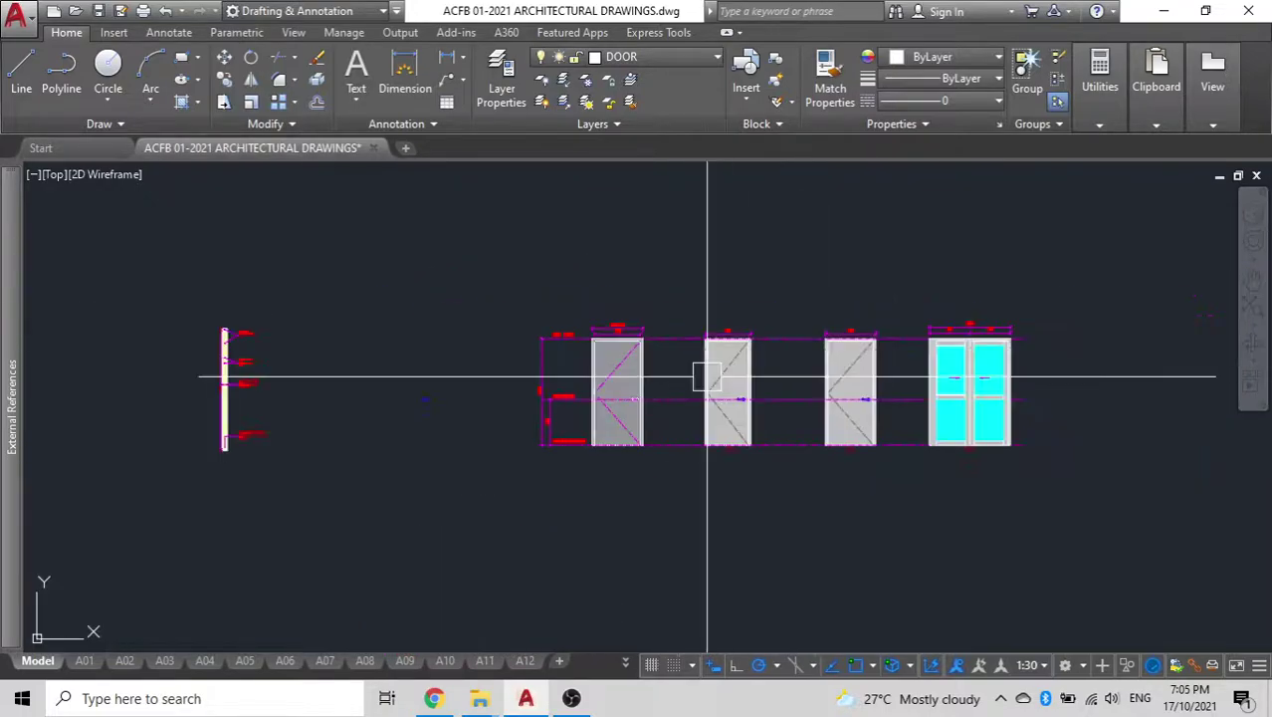
middle_drag(706, 375, 598, 387)
scroll(306, 420, up, 6)
scroll(393, 413, down, 4)
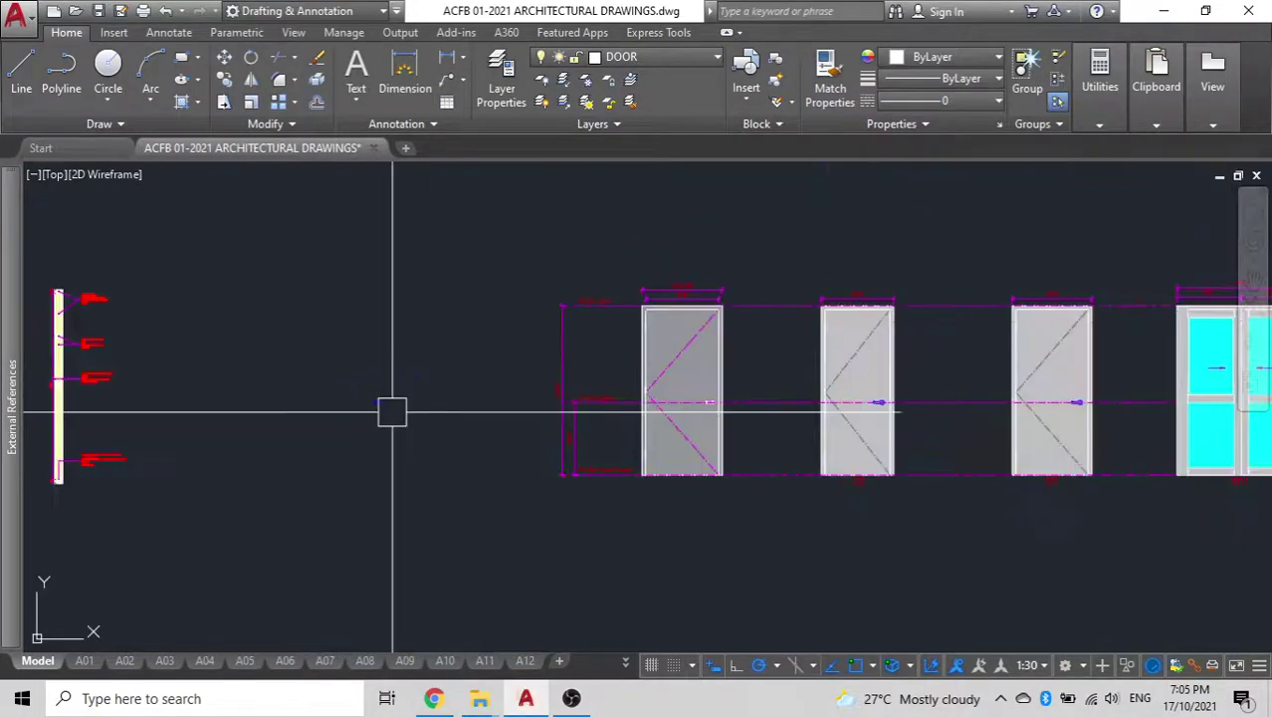
Draw the door frame's outer outline below the door elevations as a bottomless polyline, 2100 high and 1000 wide.
scroll(402, 443, down, 2)
mouse_move(408, 437)
middle_down()
mouse_move(505, 319)
mouse_move(520, 278)
middle_up()
middle_drag(648, 386, 526, 374)
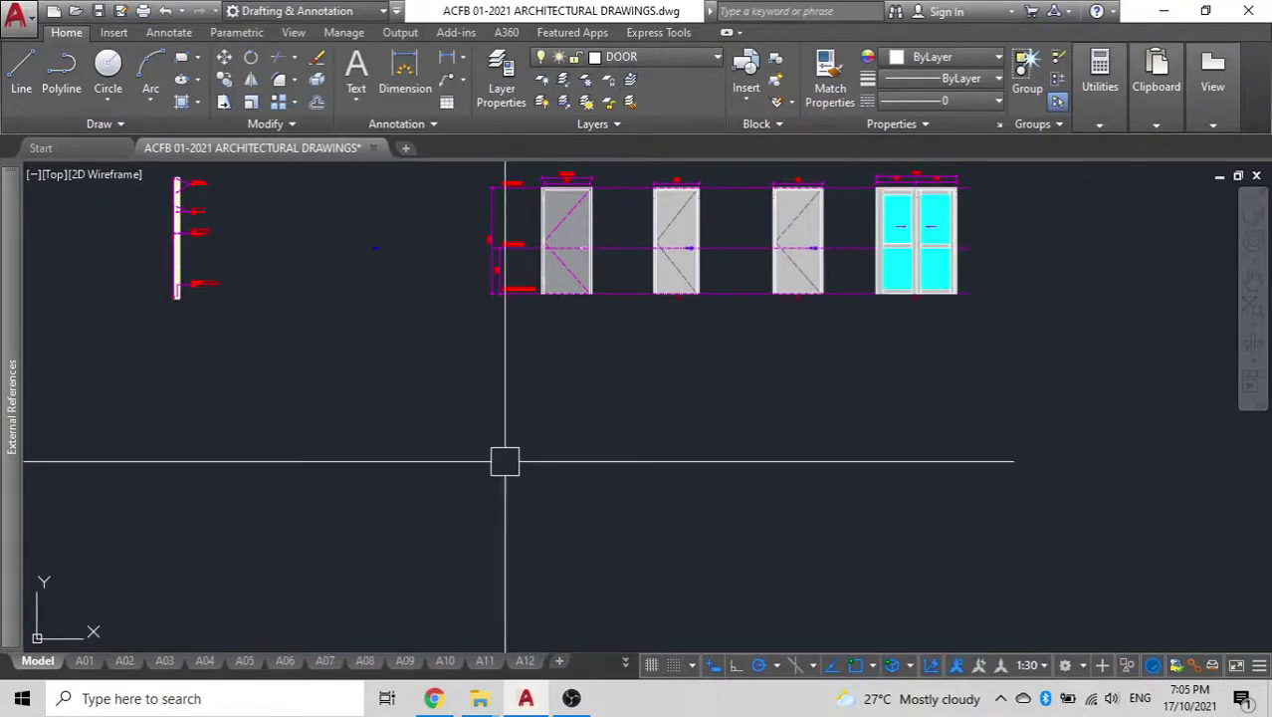
click(465, 538)
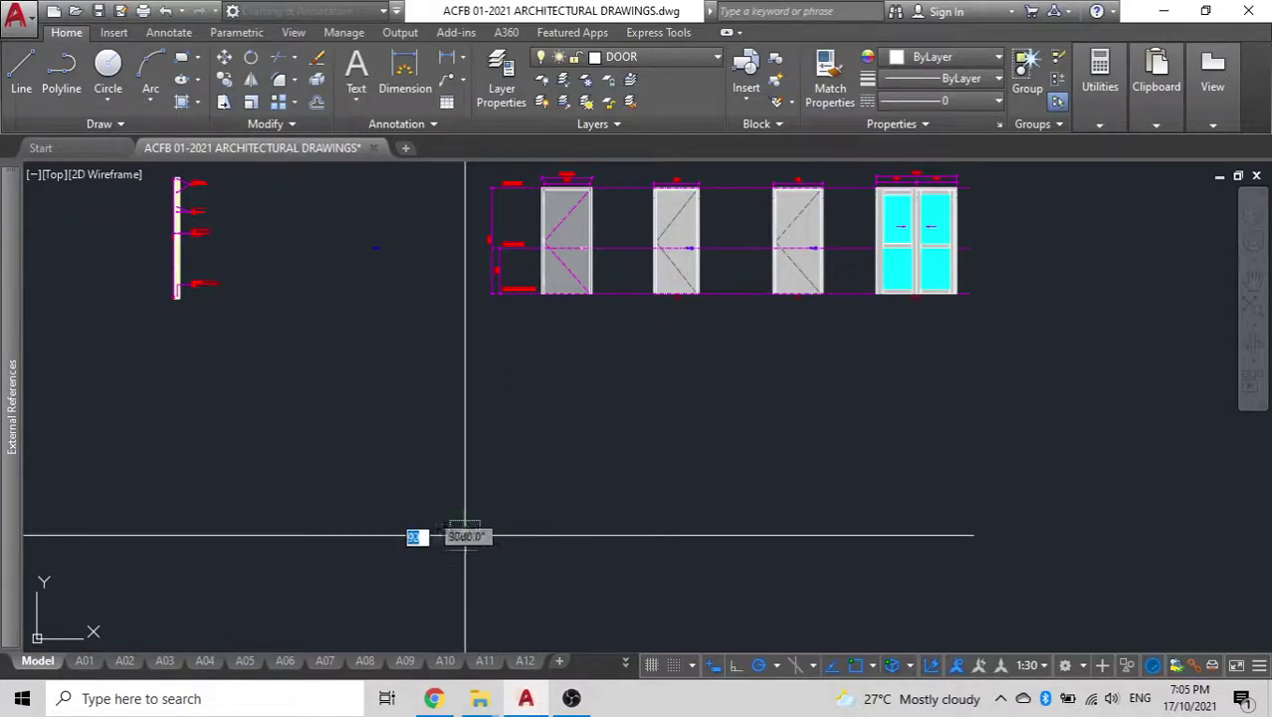
text(2)
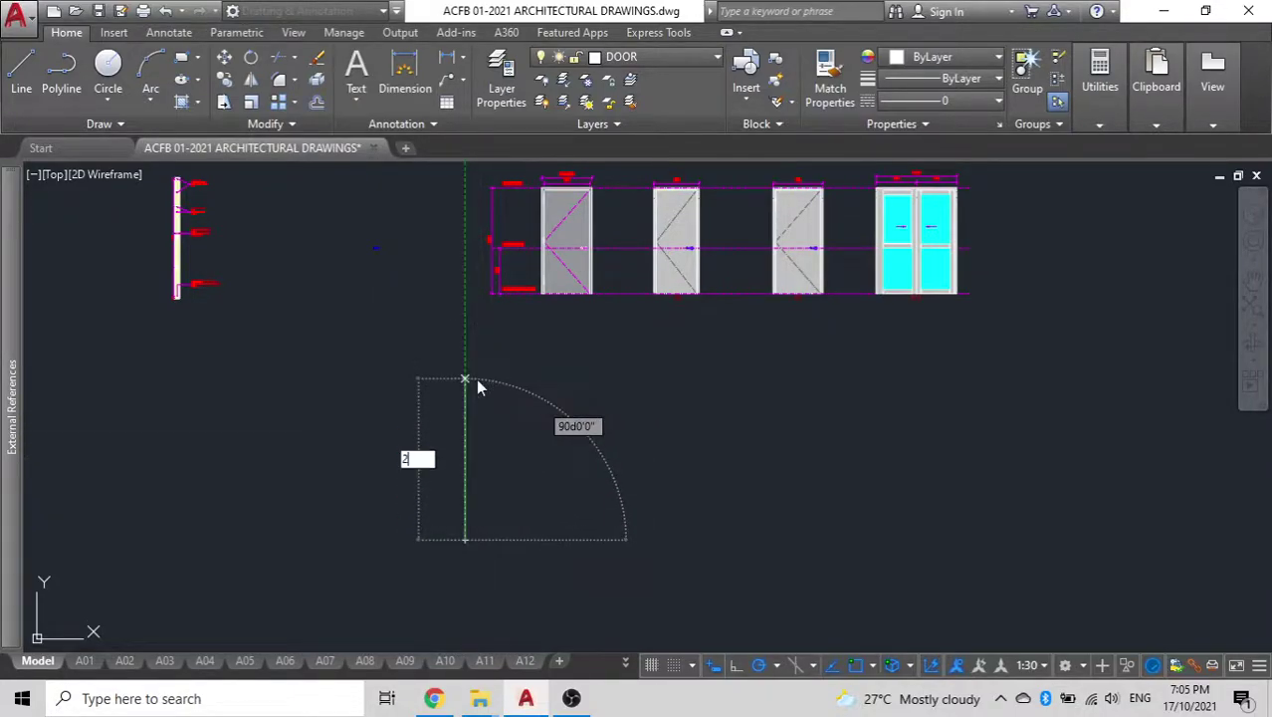
text(1)
text(00)
click(464, 432)
text(1000)
key(Return)
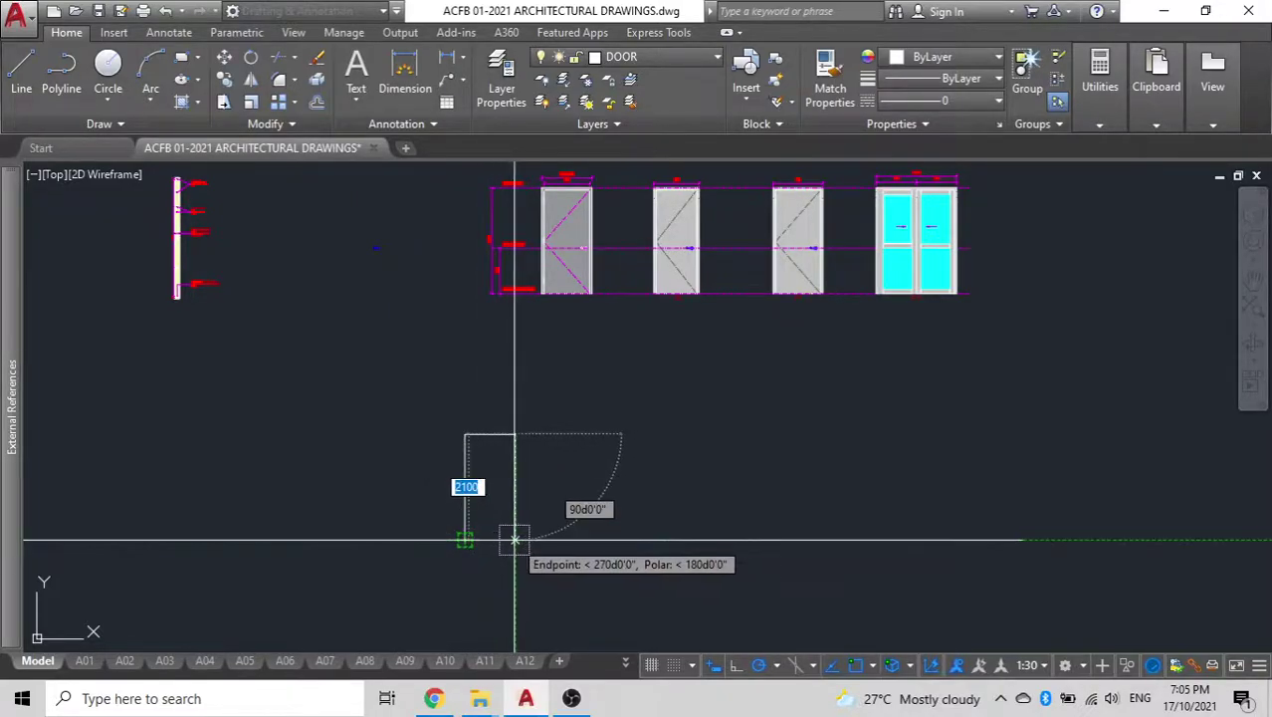
click(515, 539)
key(Escape)
Measure the height and width of the new frame outline.
scroll(507, 497, up, 6)
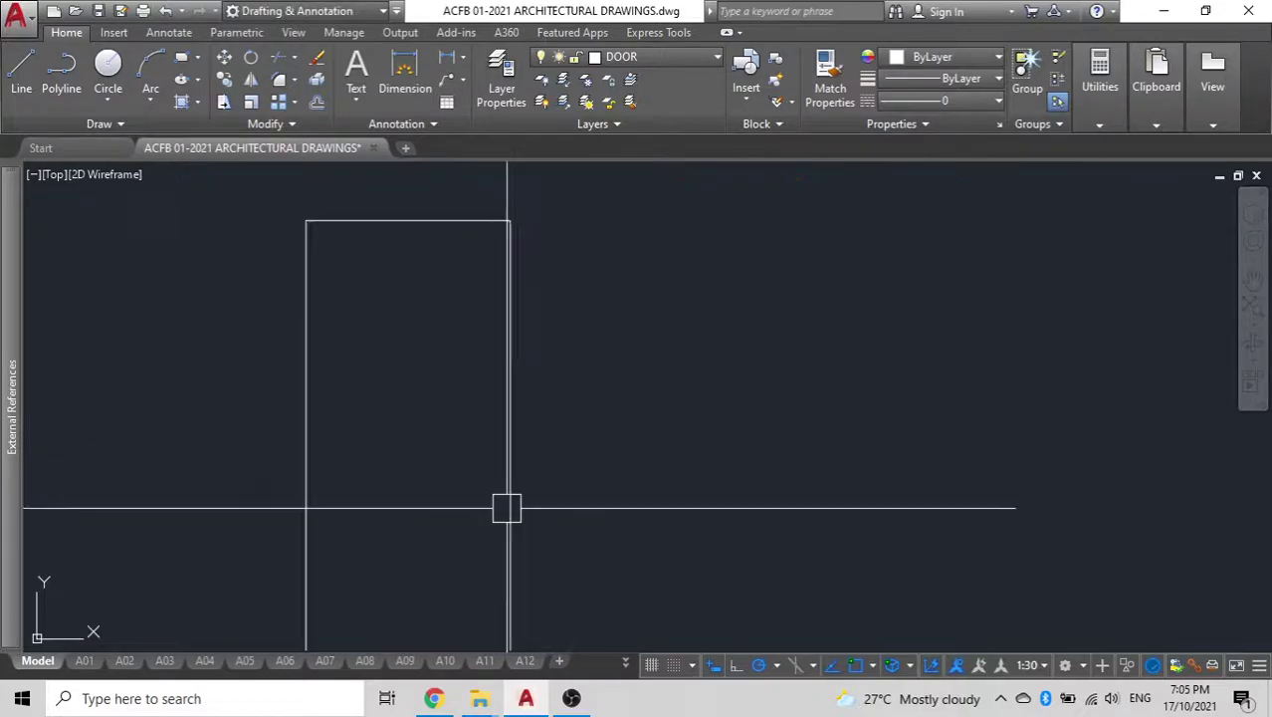
middle_drag(571, 419, 576, 448)
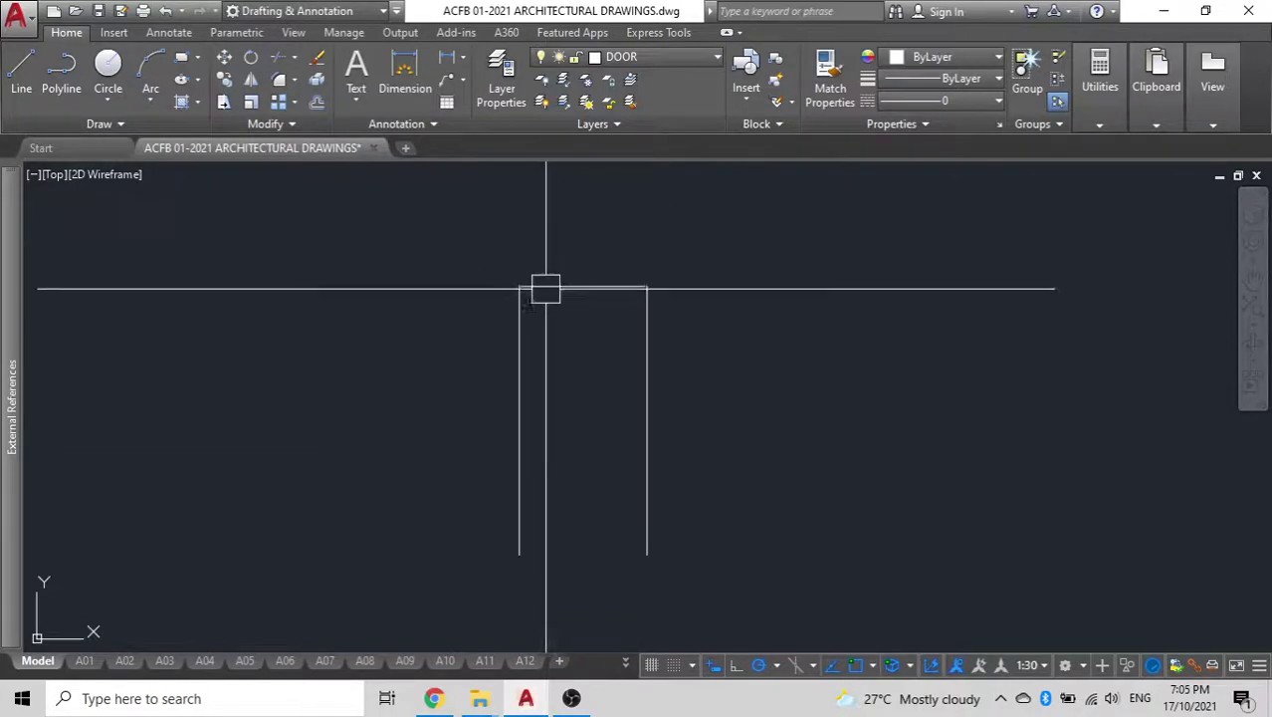
click(520, 555)
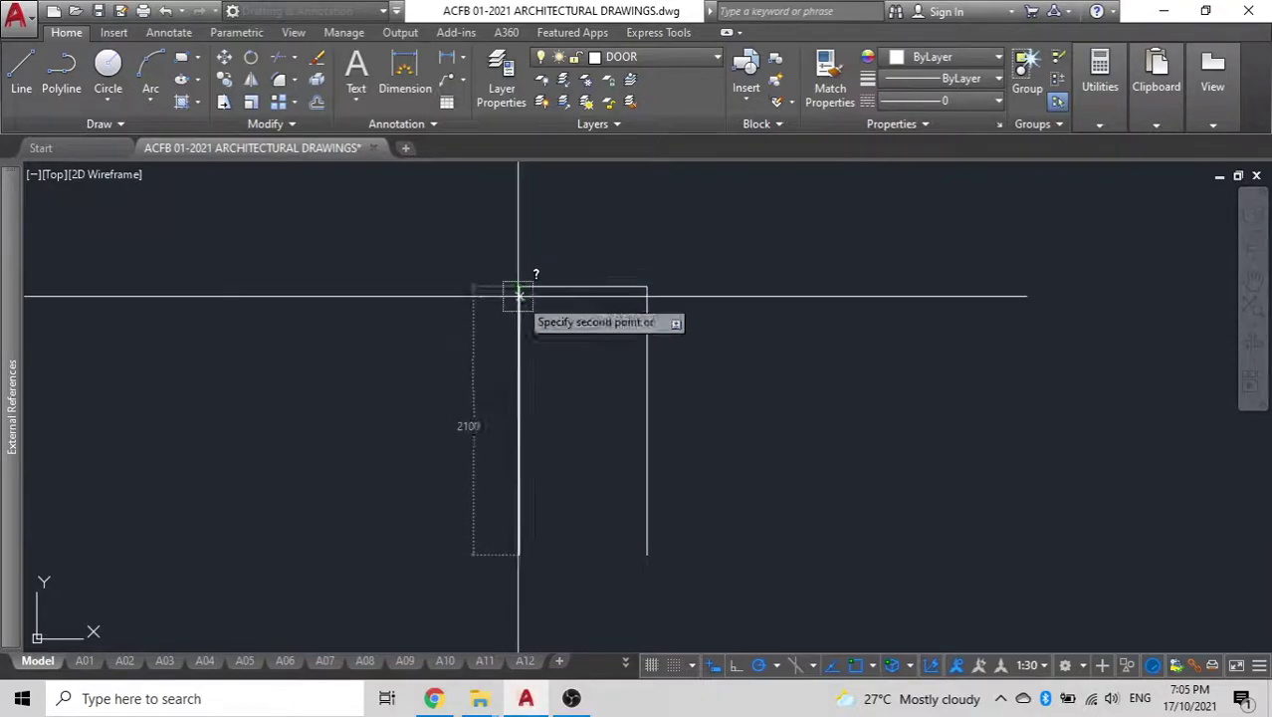
click(519, 286)
key(Return)
click(520, 287)
click(644, 288)
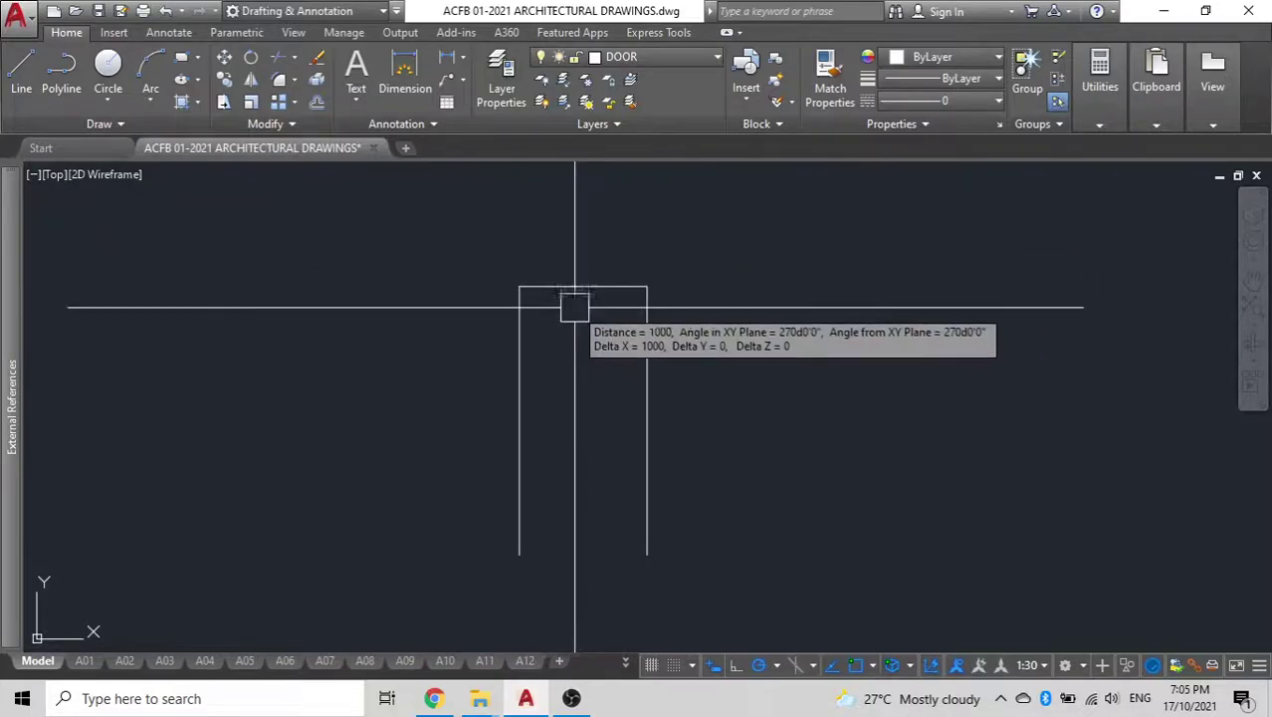
Offset the frame outline inward to form the inner edge of the jambs and head.
key(o)
key(Return)
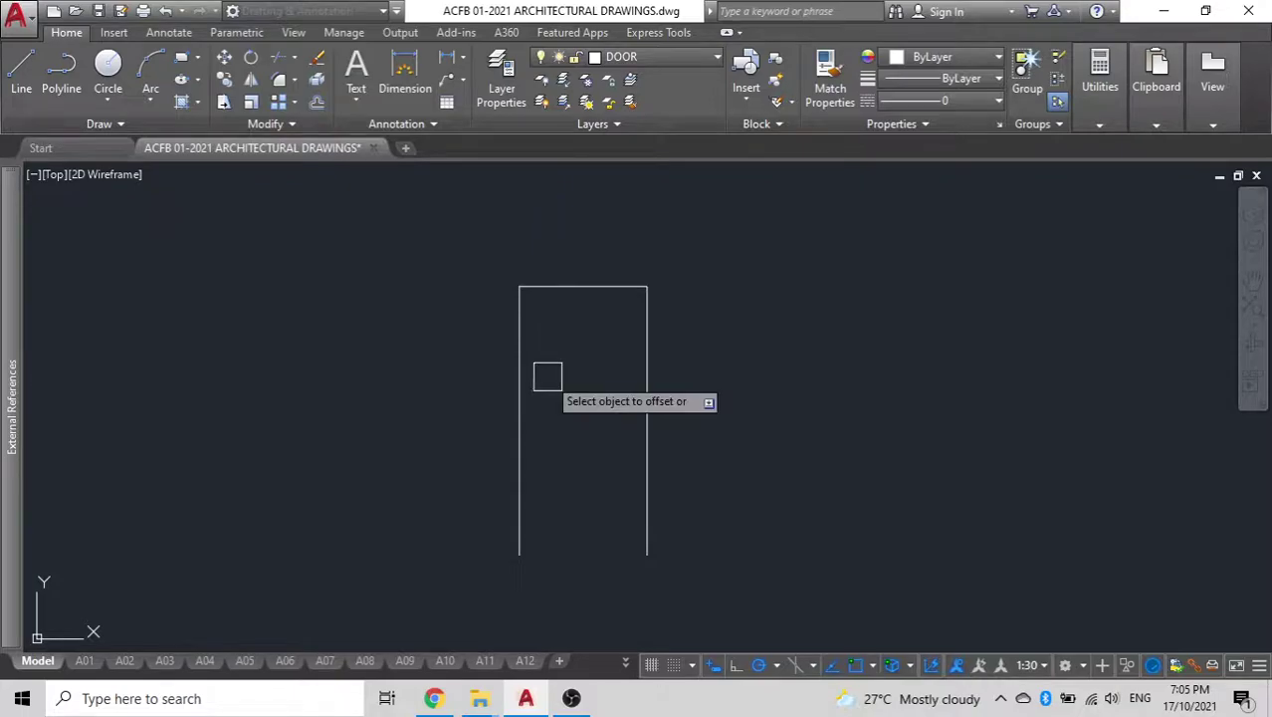
click(638, 364)
click(598, 362)
middle_drag(541, 463, 581, 353)
key(Escape)
Draw a short polyline closing the bottom of the left jamb between its outer and inner edges.
scroll(538, 507, up, 3)
scroll(587, 420, down, 1)
mouse_move(590, 398)
middle_down()
mouse_move(582, 386)
mouse_move(511, 516)
middle_up()
text(pl)
key(Return)
scroll(593, 428, up, 4)
click(356, 470)
click(416, 470)
key(Return)
Copy the short closing line from the left jamb's bottom to the right jamb's bottom.
click(383, 469)
text(co)
key(Return)
click(417, 470)
scroll(450, 492, down, 4)
middle_drag(452, 493, 347, 493)
scroll(639, 468, up, 4)
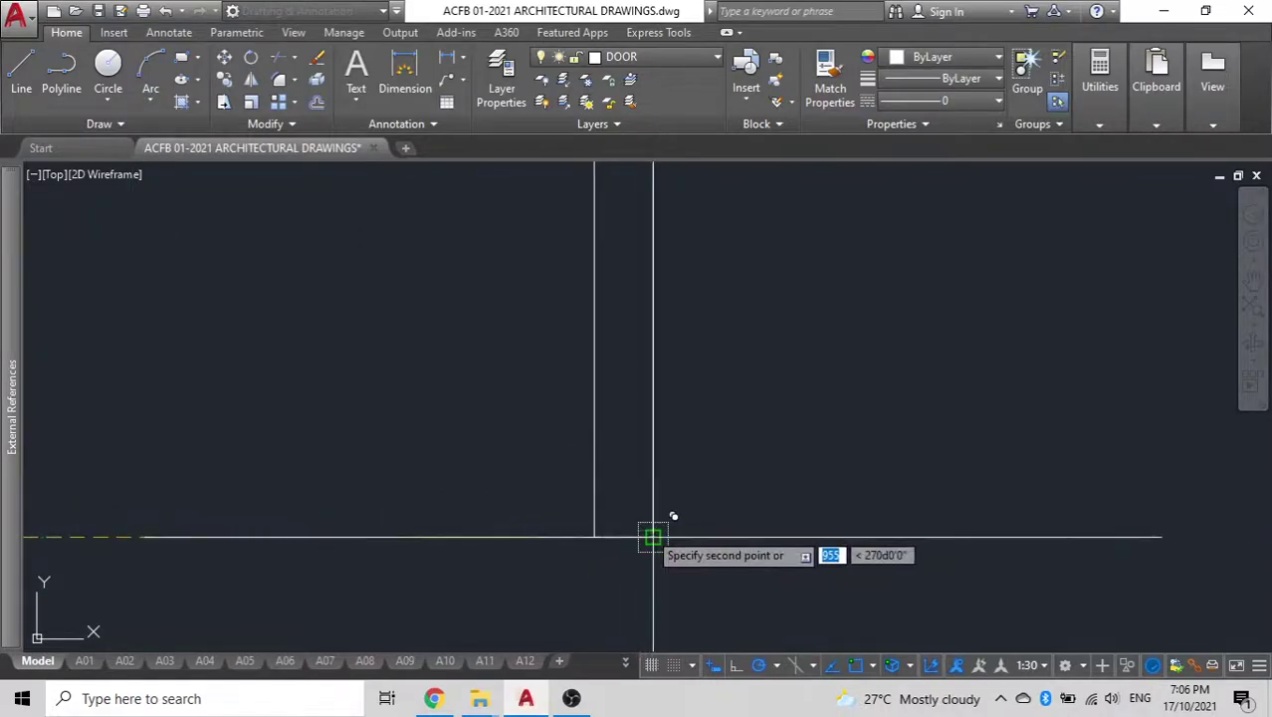
click(652, 536)
key(Return)
Examine the door frame elevation, including both closed jamb bottoms and the head.
scroll(540, 536, down, 9)
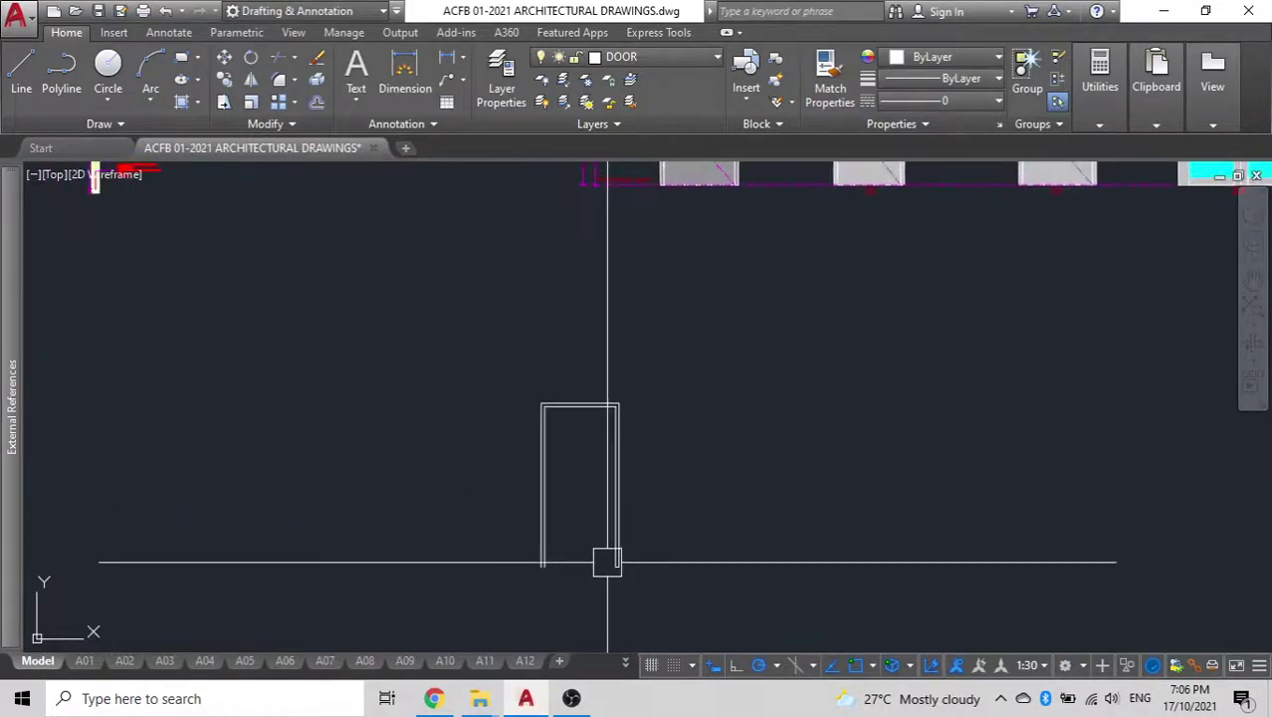
middle_drag(568, 461, 564, 400)
scroll(525, 517, up, 4)
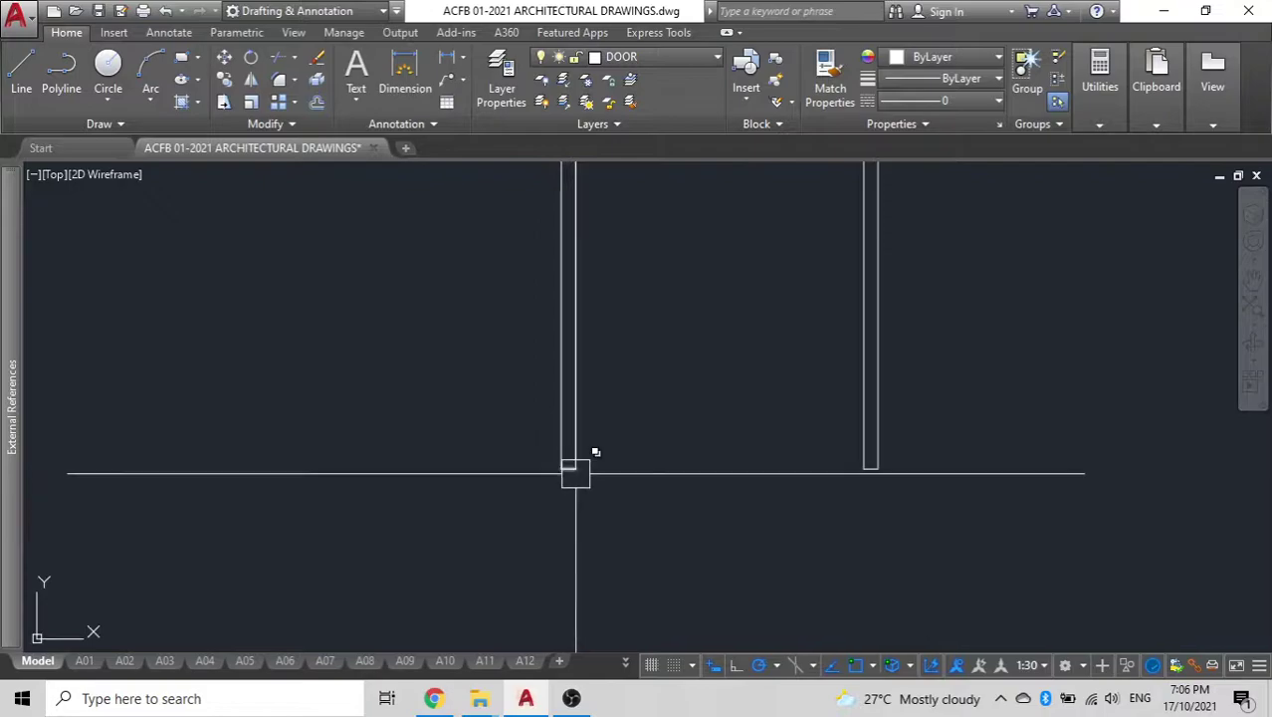
scroll(605, 477, up, 1)
scroll(590, 554, down, 3)
middle_drag(591, 554, 548, 603)
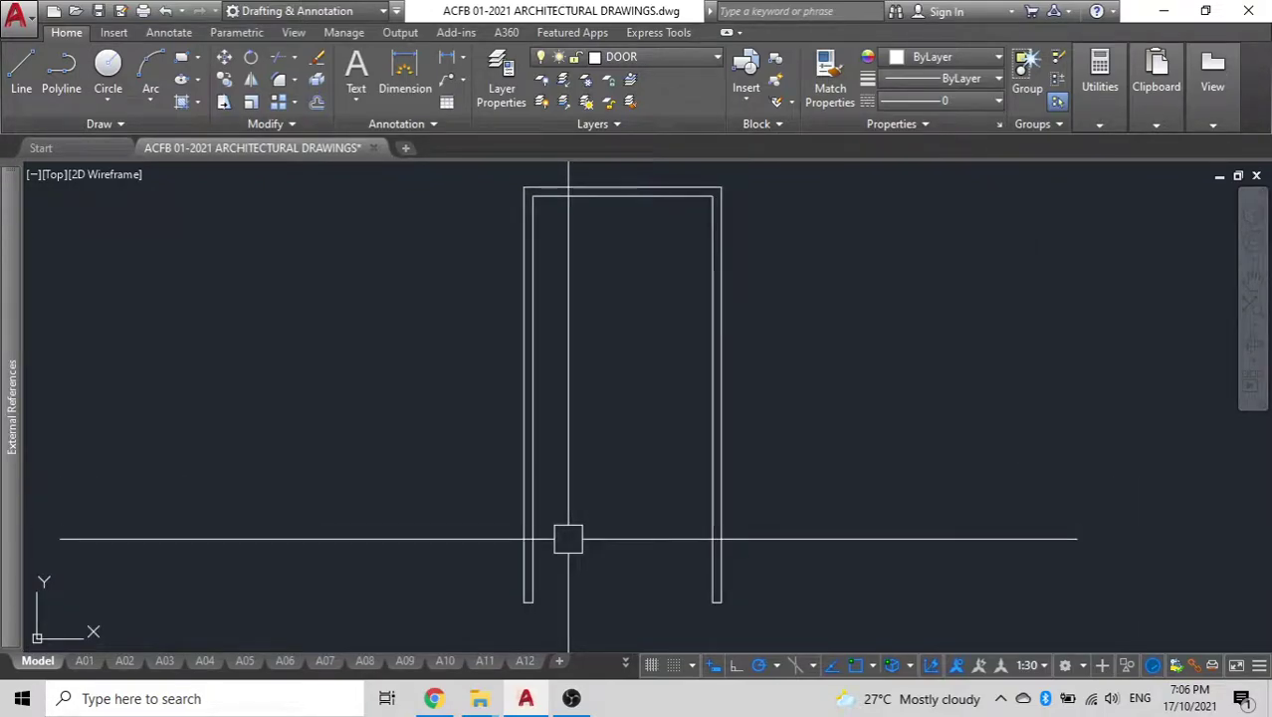
mouse_move(591, 496)
middle_down()
mouse_move(599, 504)
mouse_move(585, 503)
middle_up()
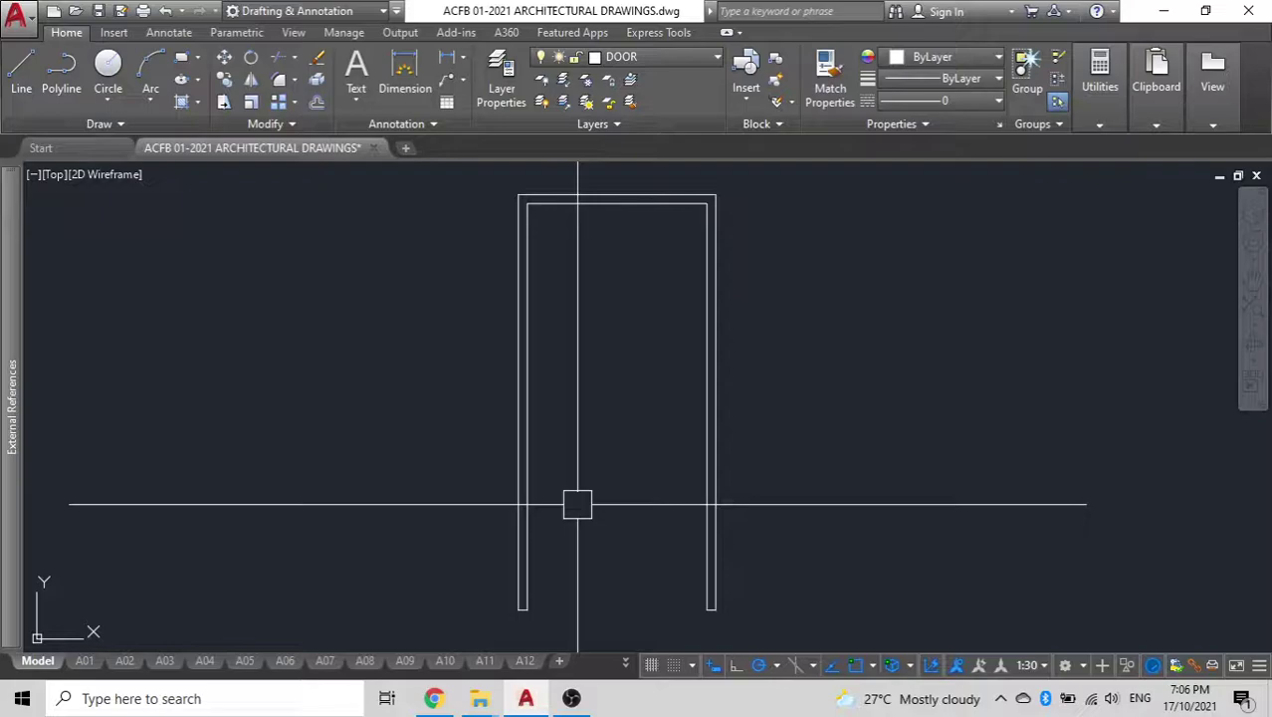
mouse_move(575, 359)
middle_down()
mouse_move(605, 372)
mouse_move(576, 379)
middle_up()
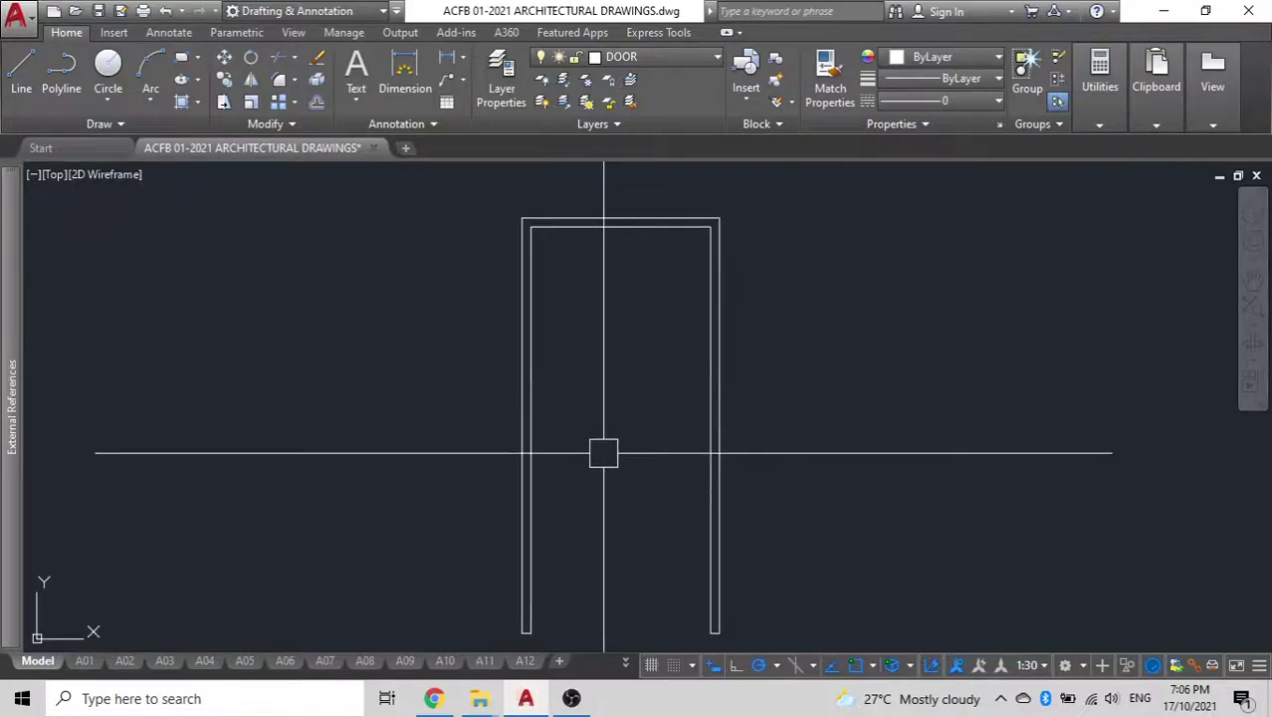
middle_drag(602, 455, 594, 316)
click(753, 553)
click(281, 410)
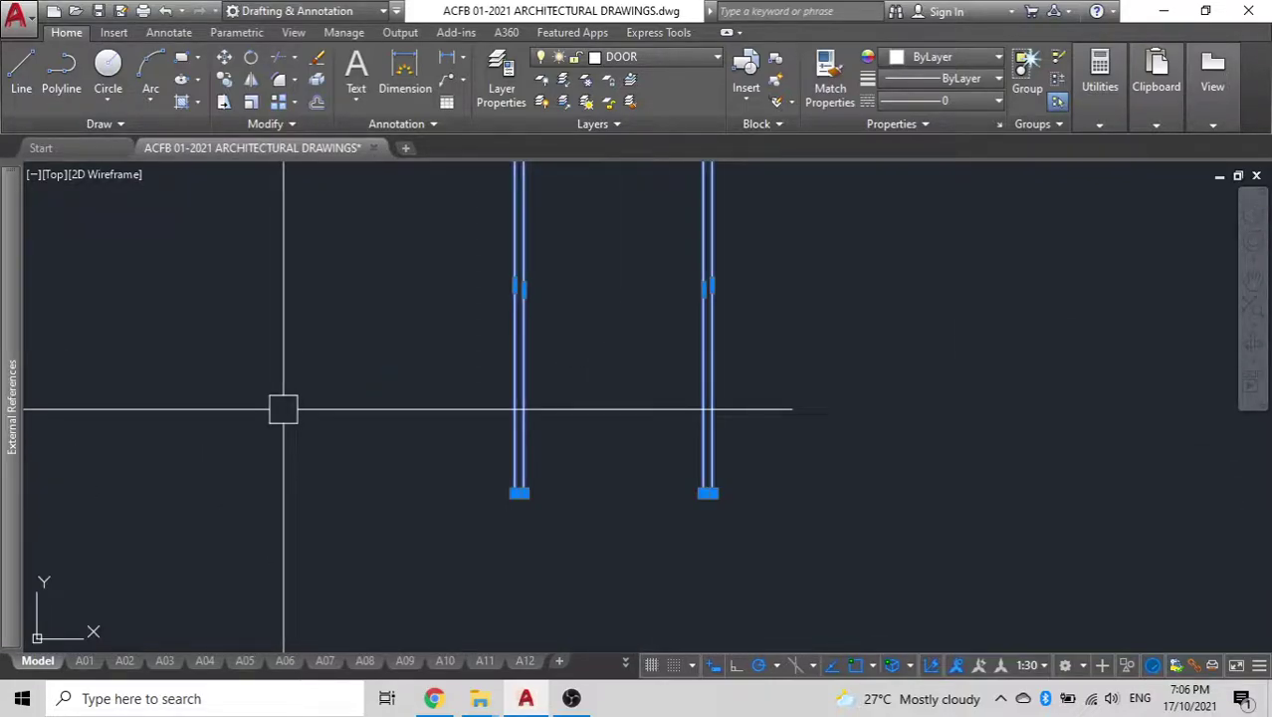
key(Escape)
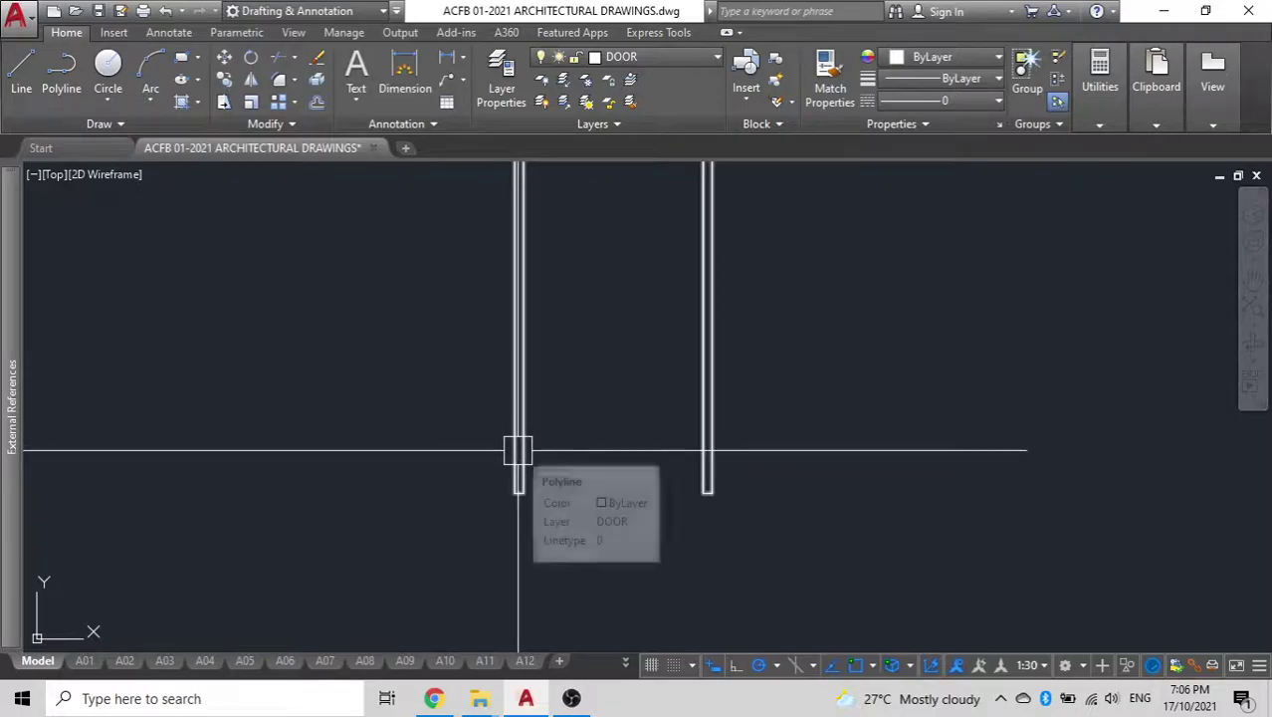
middle_drag(567, 461, 535, 566)
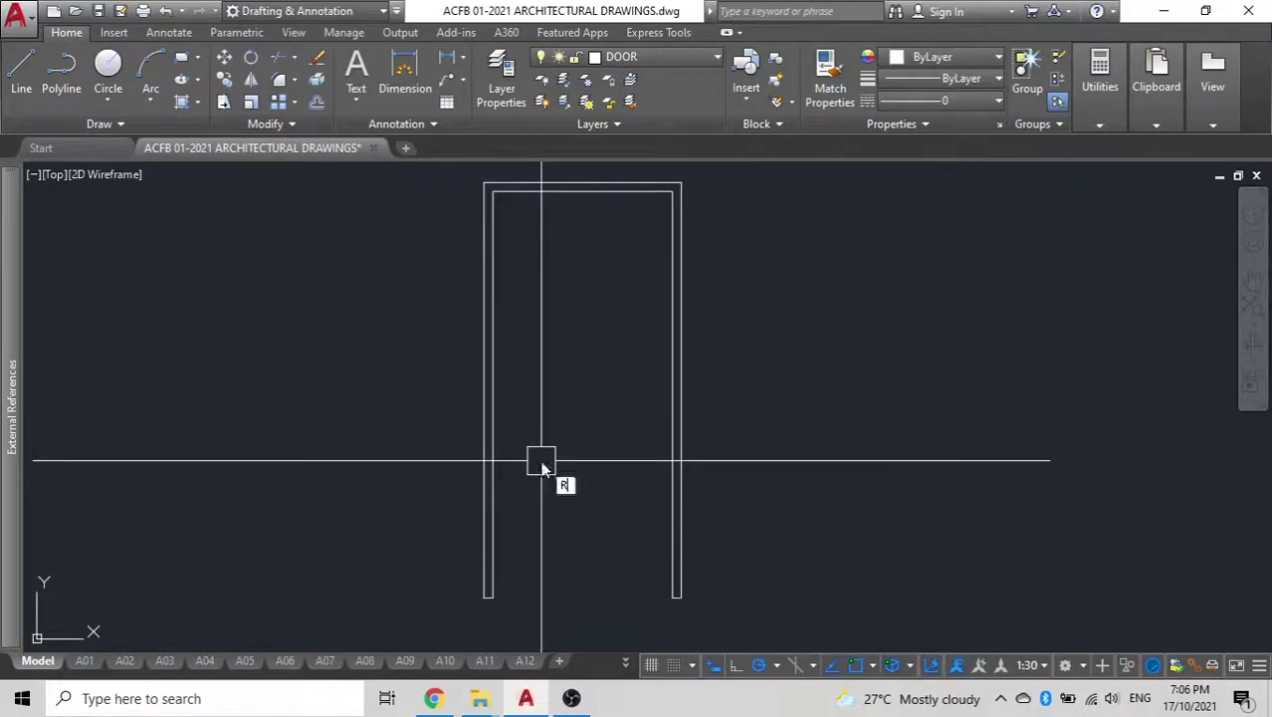
Draw a rectangular door leaf filling the frame opening and move it out to the right of the frame.
key(Return)
click(492, 192)
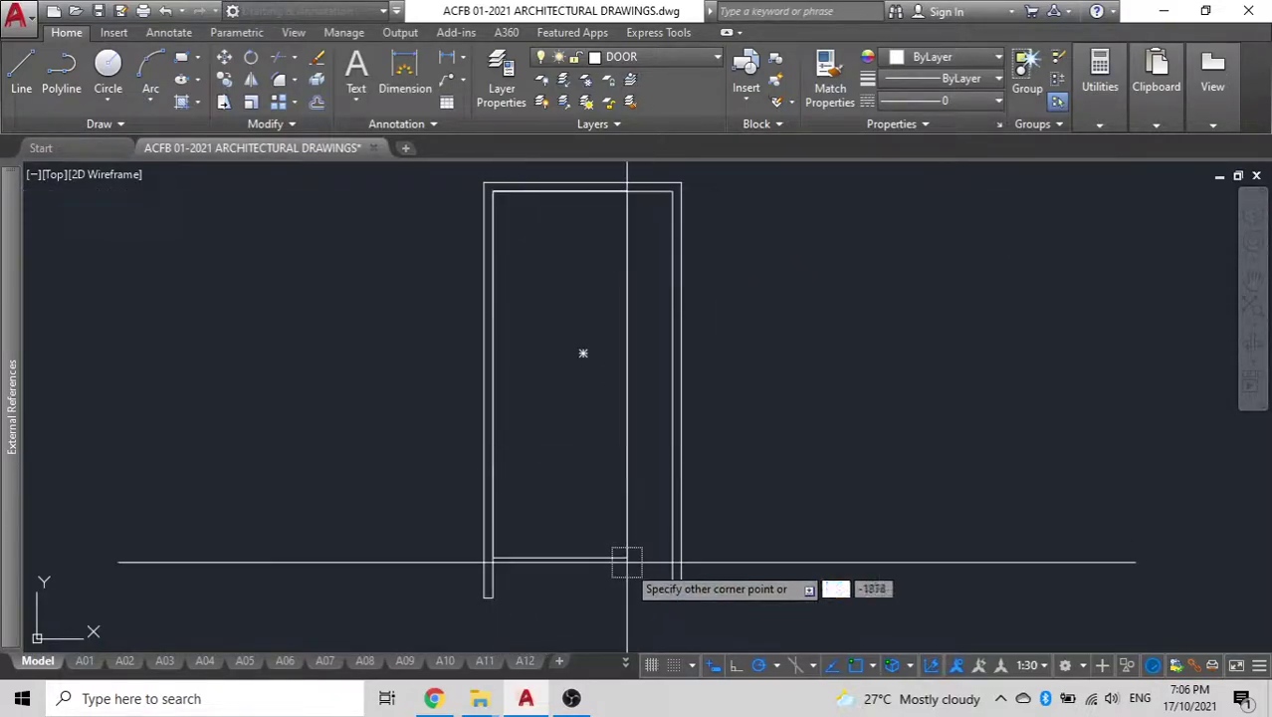
click(671, 595)
click(671, 593)
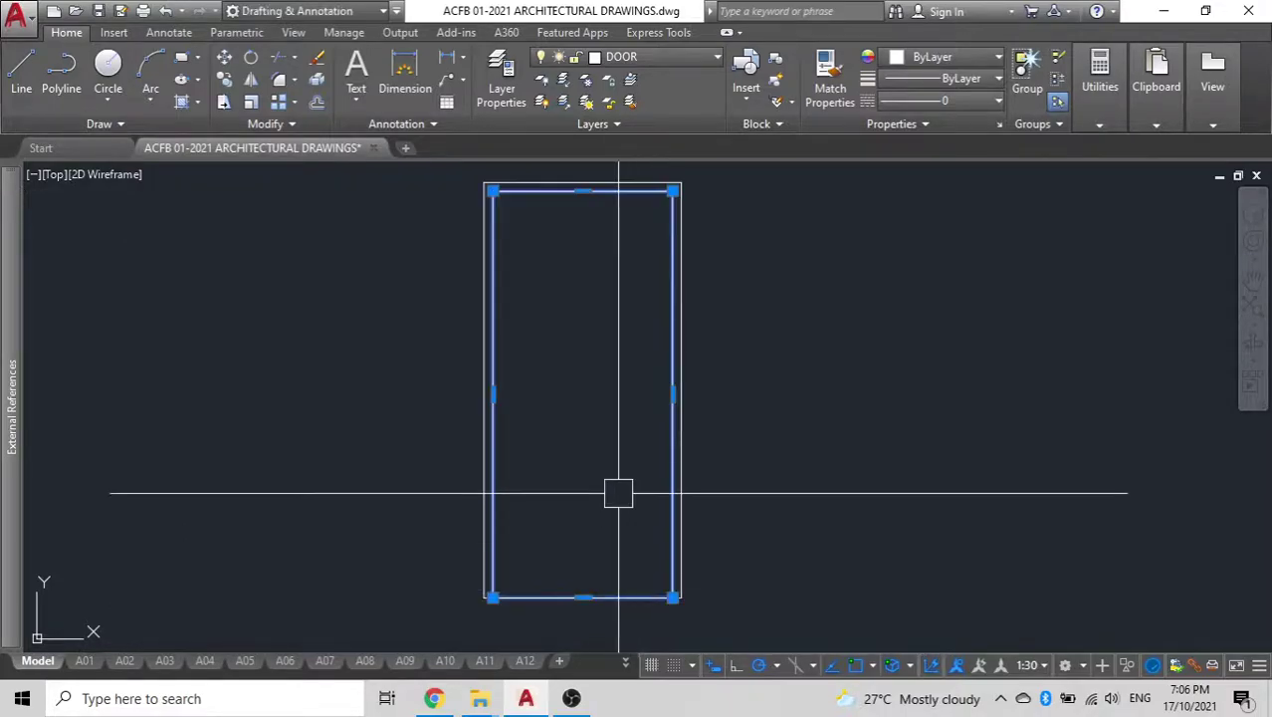
click(613, 436)
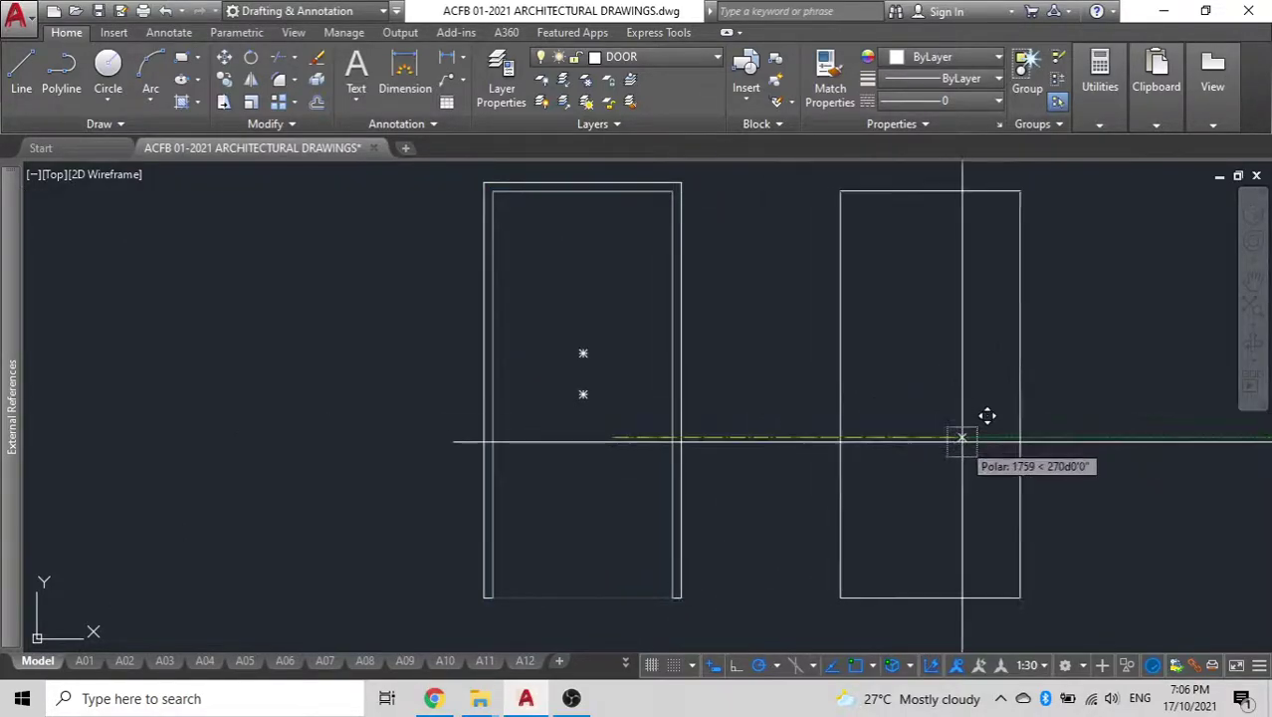
click(980, 442)
Draw the door swing as a polyline from the leaf's upper right corner through its left edge midpoint to its lower right corner.
mouse_move(981, 442)
middle_down()
mouse_move(781, 458)
mouse_move(773, 421)
mouse_move(639, 421)
middle_up()
scroll(639, 421, down, 4)
text(pl)
key(Return)
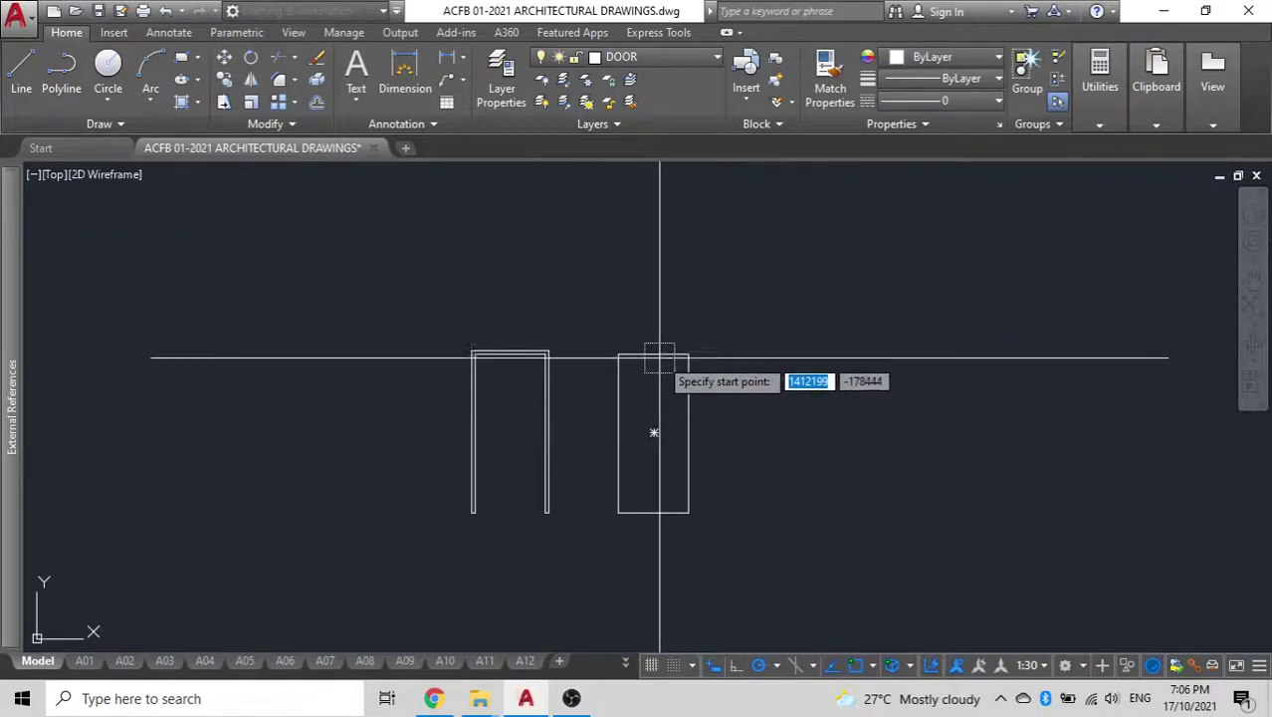
click(689, 353)
click(618, 433)
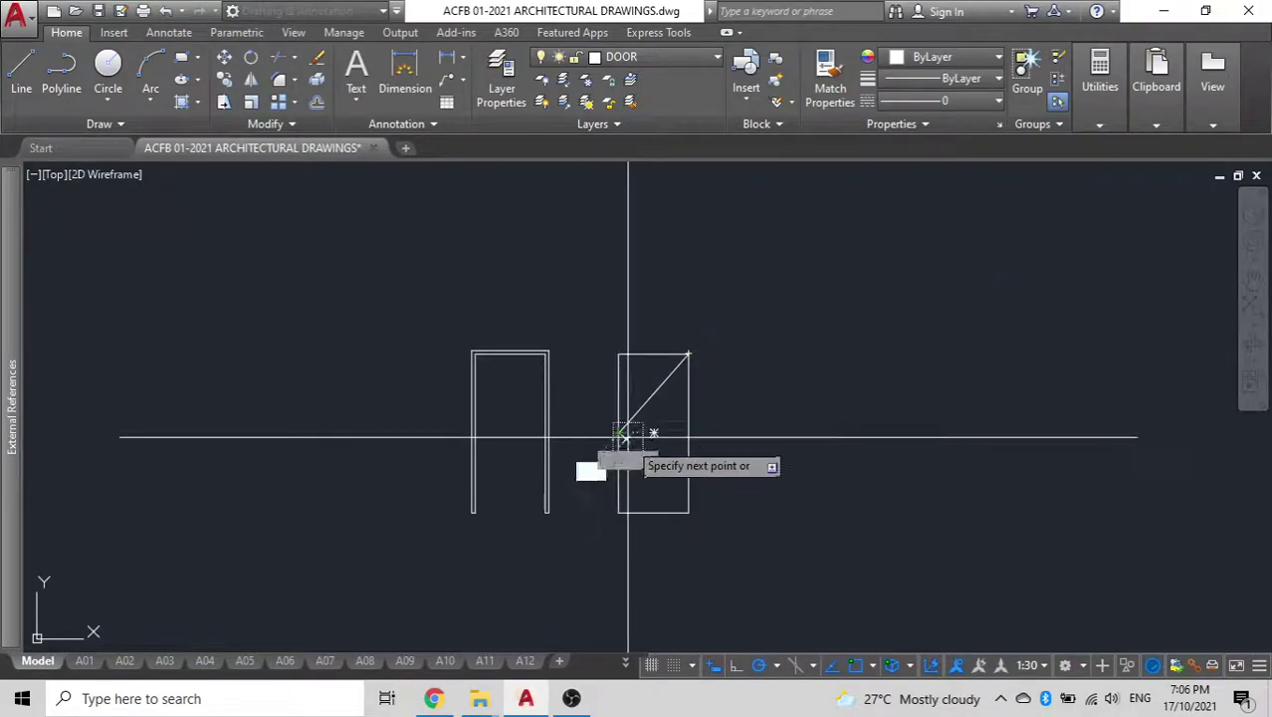
click(688, 511)
key(Return)
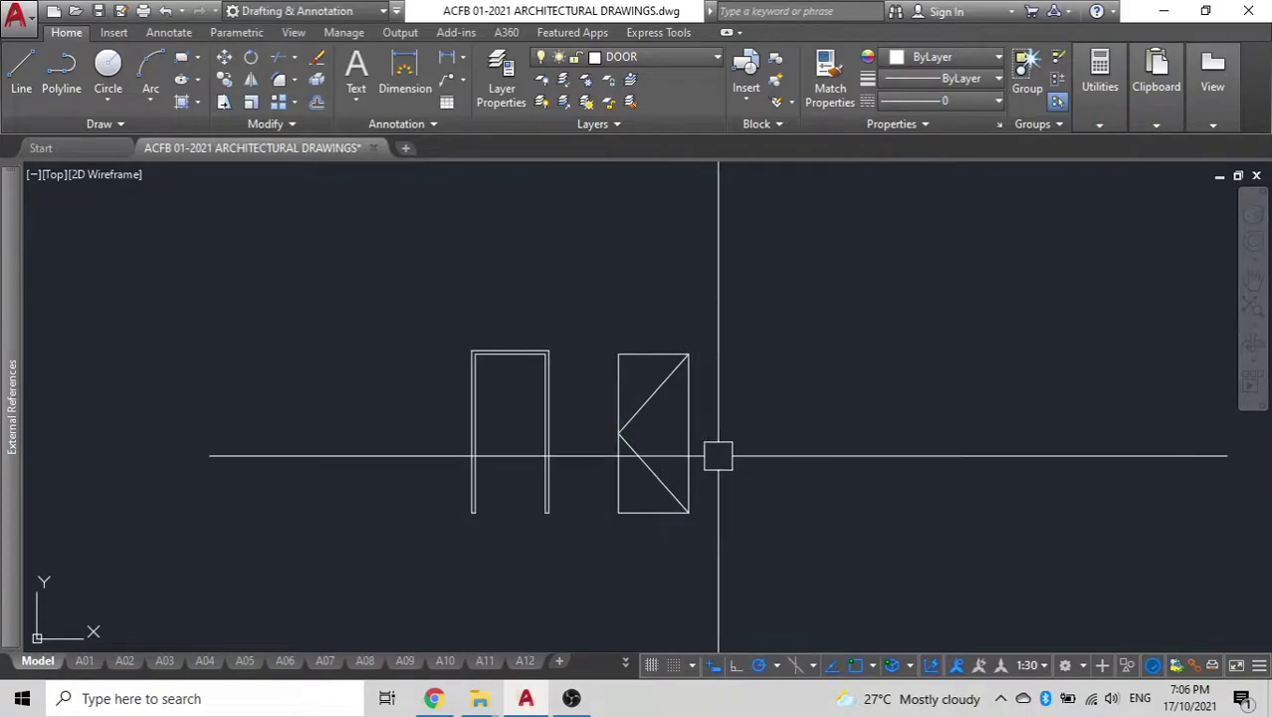
Match the swing polyline's properties to the dashed magenta swing line of an existing door elevation.
scroll(789, 447, down, 3)
scroll(791, 274, up, 3)
scroll(602, 288, down, 3)
scroll(612, 274, up, 6)
click(602, 516)
scroll(622, 490, down, 6)
middle_drag(622, 489, 664, 239)
scroll(605, 503, up, 3)
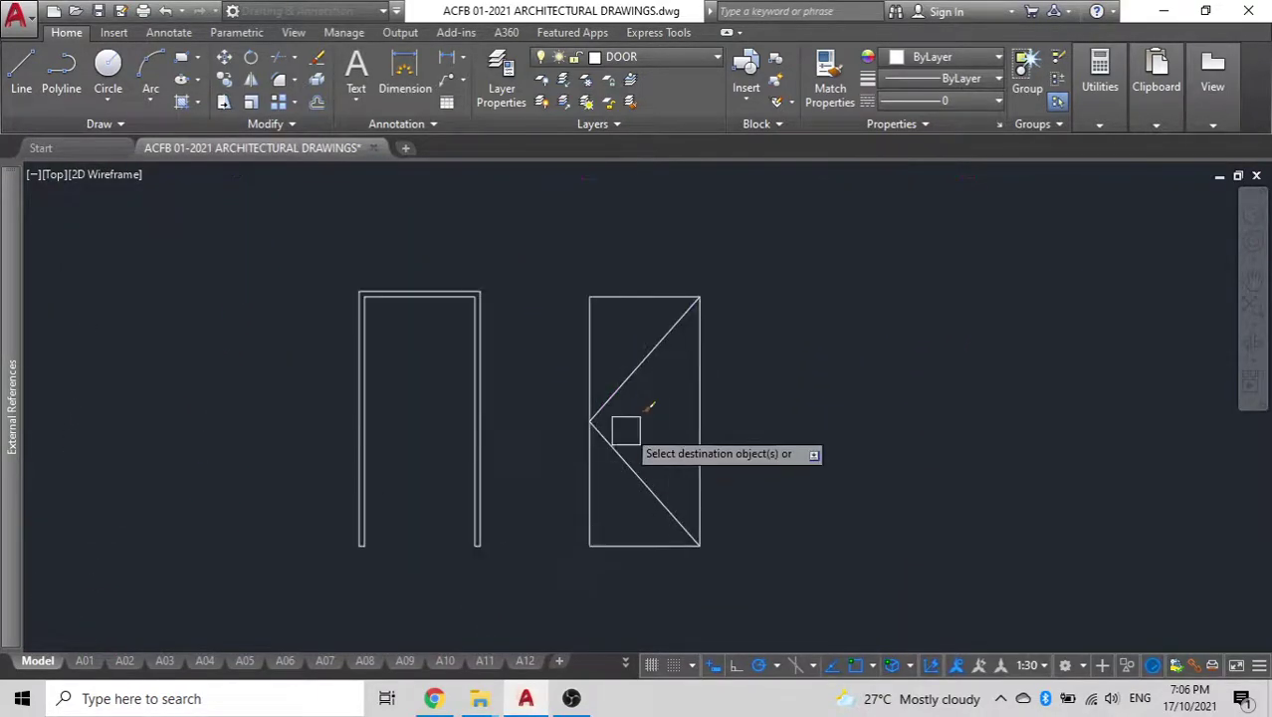
key(Escape)
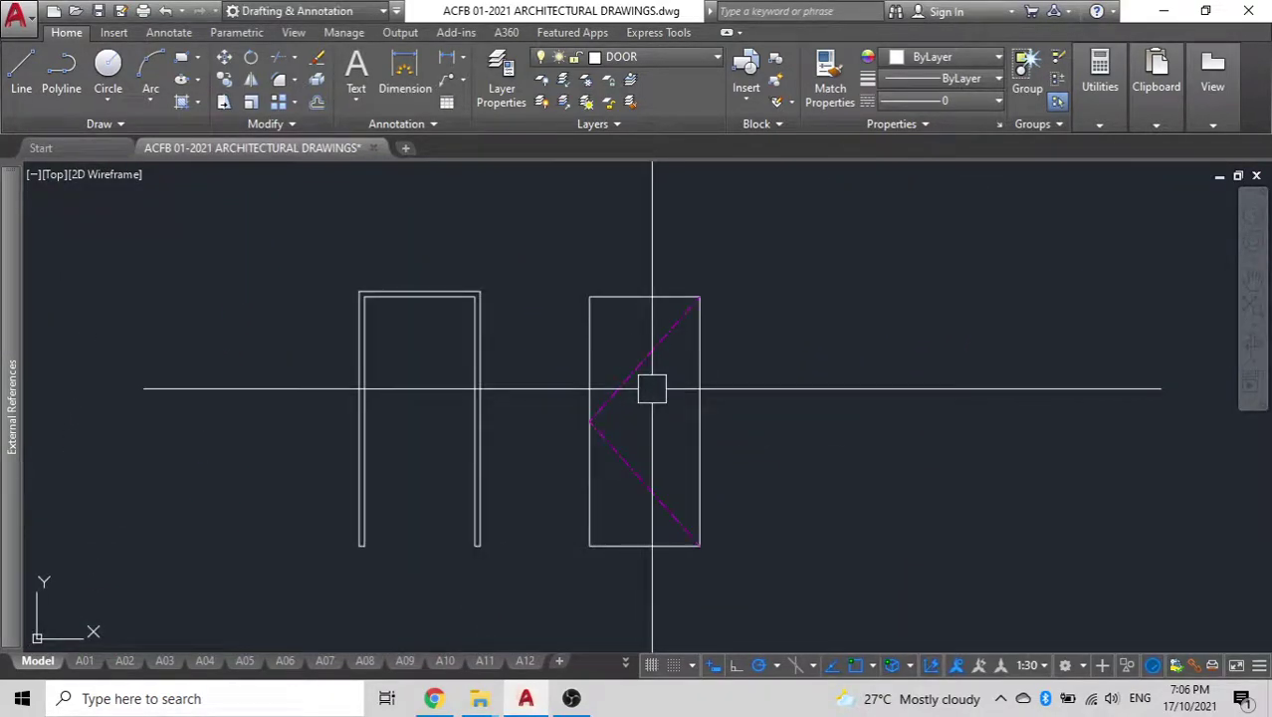
Copy the first existing door elevation in the row to the empty area right of the new door leaf.
scroll(602, 377, up, 2)
middle_drag(604, 378, 608, 482)
scroll(626, 395, down, 8)
scroll(594, 307, up, 6)
scroll(506, 446, up, 6)
click(519, 444)
scroll(534, 425, down, 6)
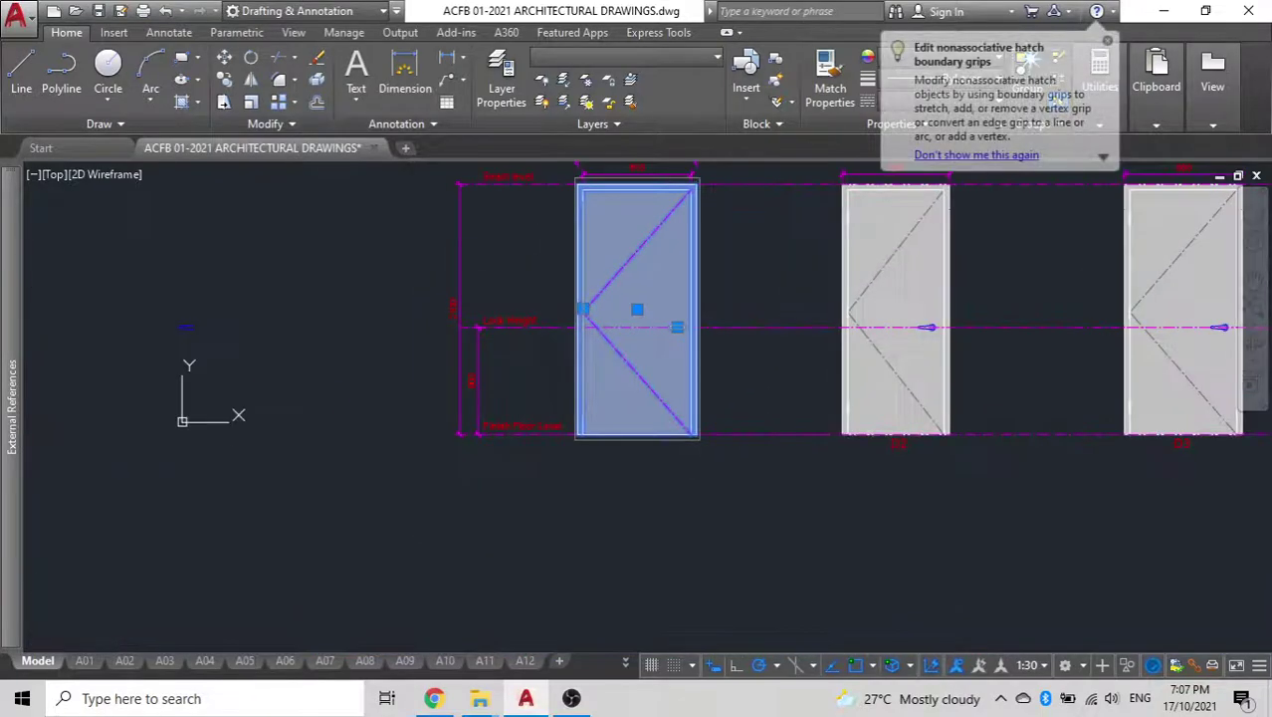
click(540, 284)
scroll(546, 420, down, 2)
middle_drag(548, 420, 570, 161)
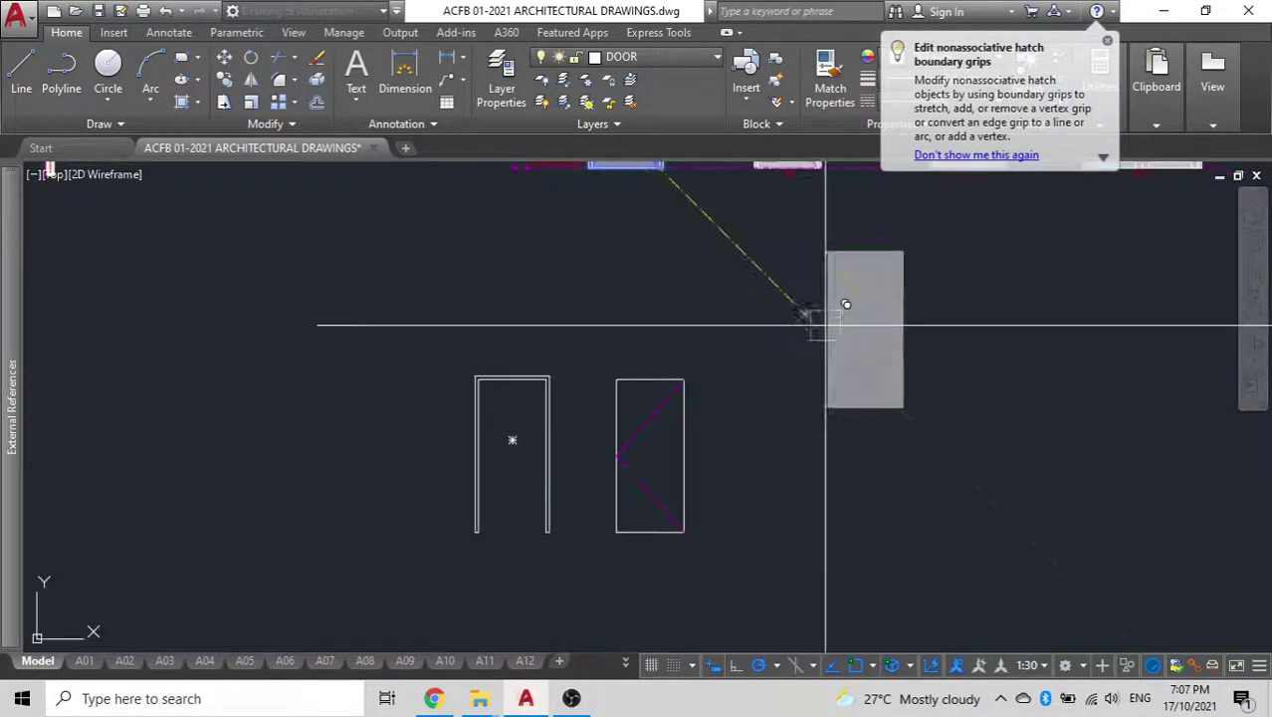
click(874, 498)
key(Escape)
Ungroup the copied door elevation, accepting the highlighted group.
click(899, 455)
text(UN)
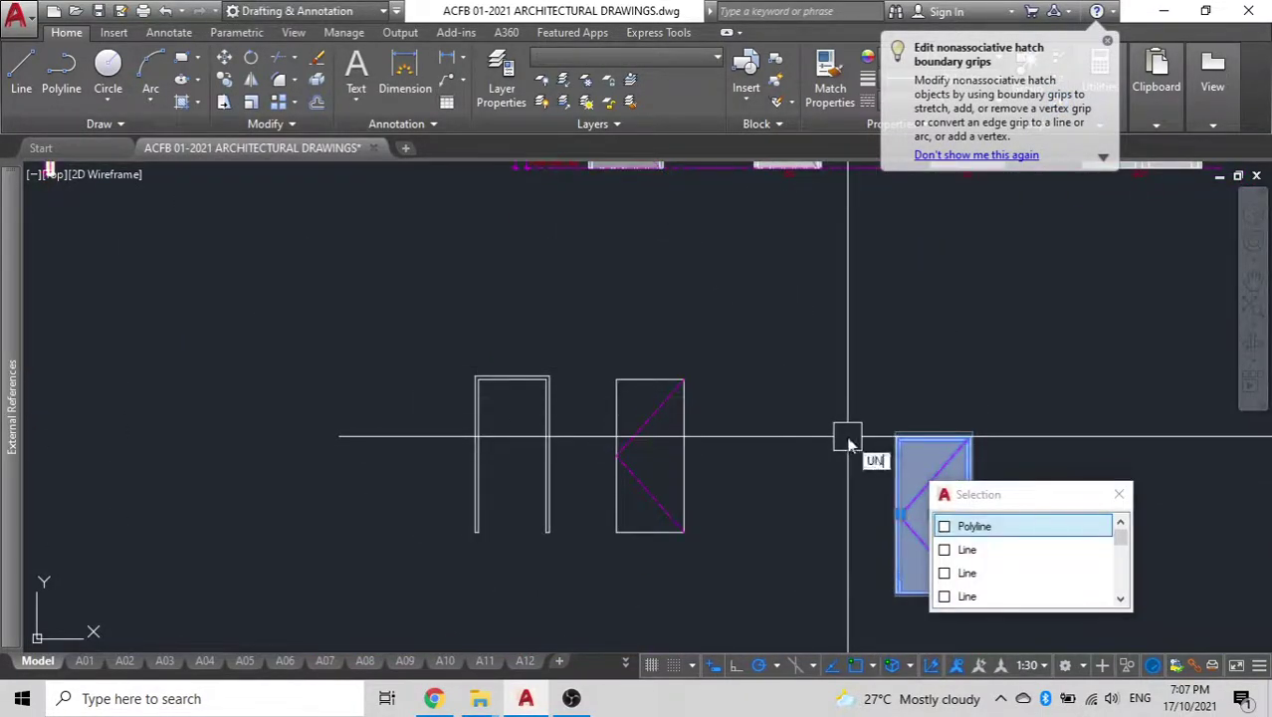
text(GROUP)
key(Return)
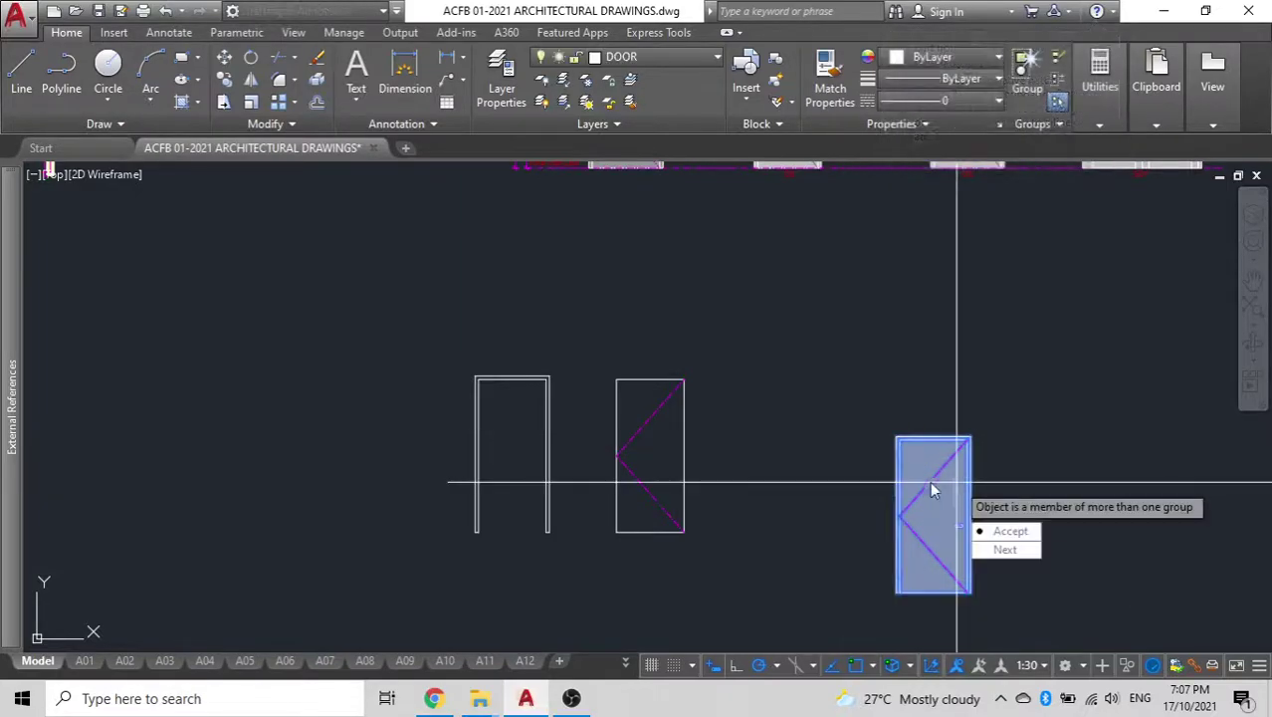
click(1018, 532)
Delete the solid grey hatch covering the copied door elevation.
scroll(959, 448, up, 5)
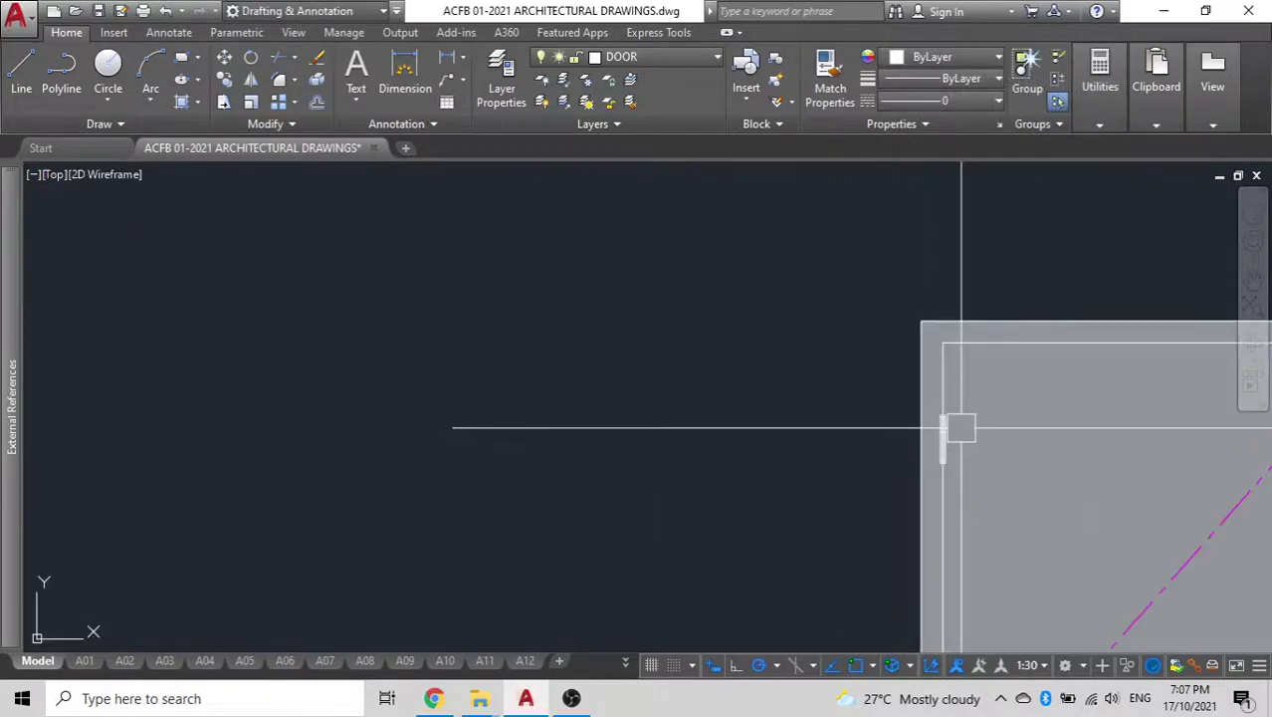
click(940, 434)
key(Escape)
scroll(948, 433, up, 5)
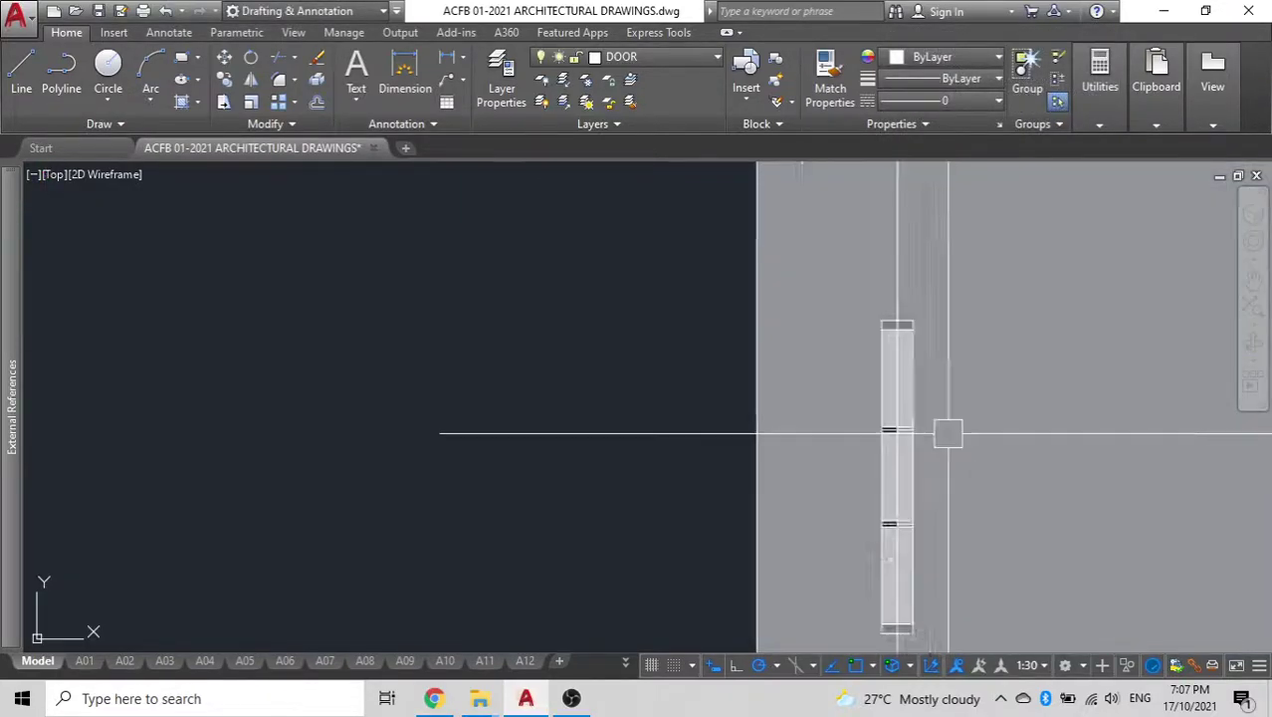
click(887, 439)
key(Escape)
click(879, 440)
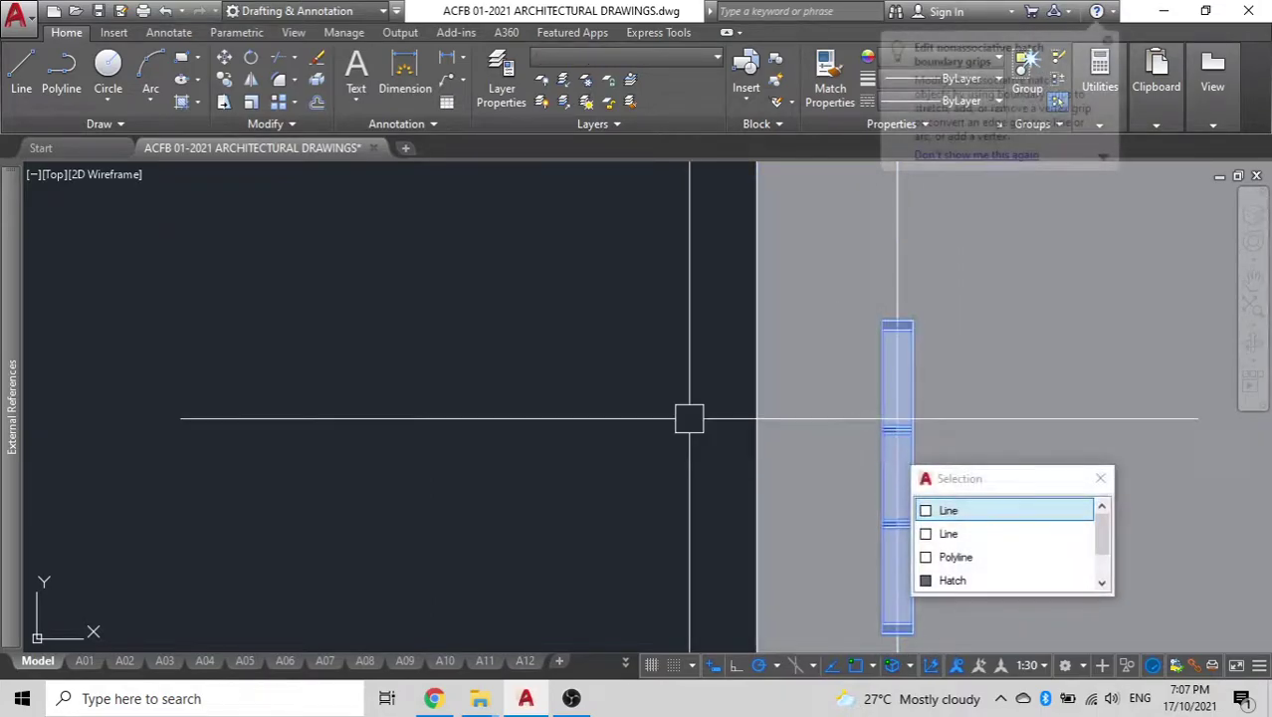
key(Escape)
click(825, 418)
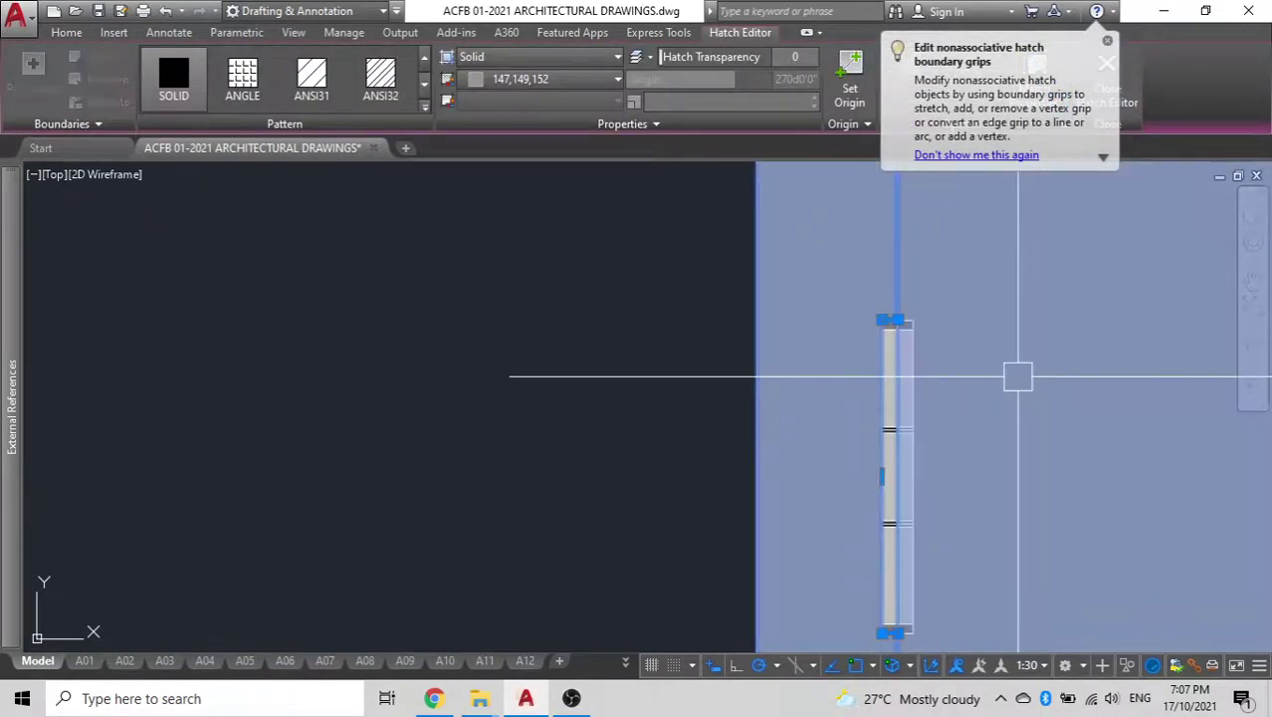
key(Escape)
Copy the three hinges from the copied door onto the new leaf's left edge, aligning them from the leaf's upper left corner.
click(913, 377)
key(Escape)
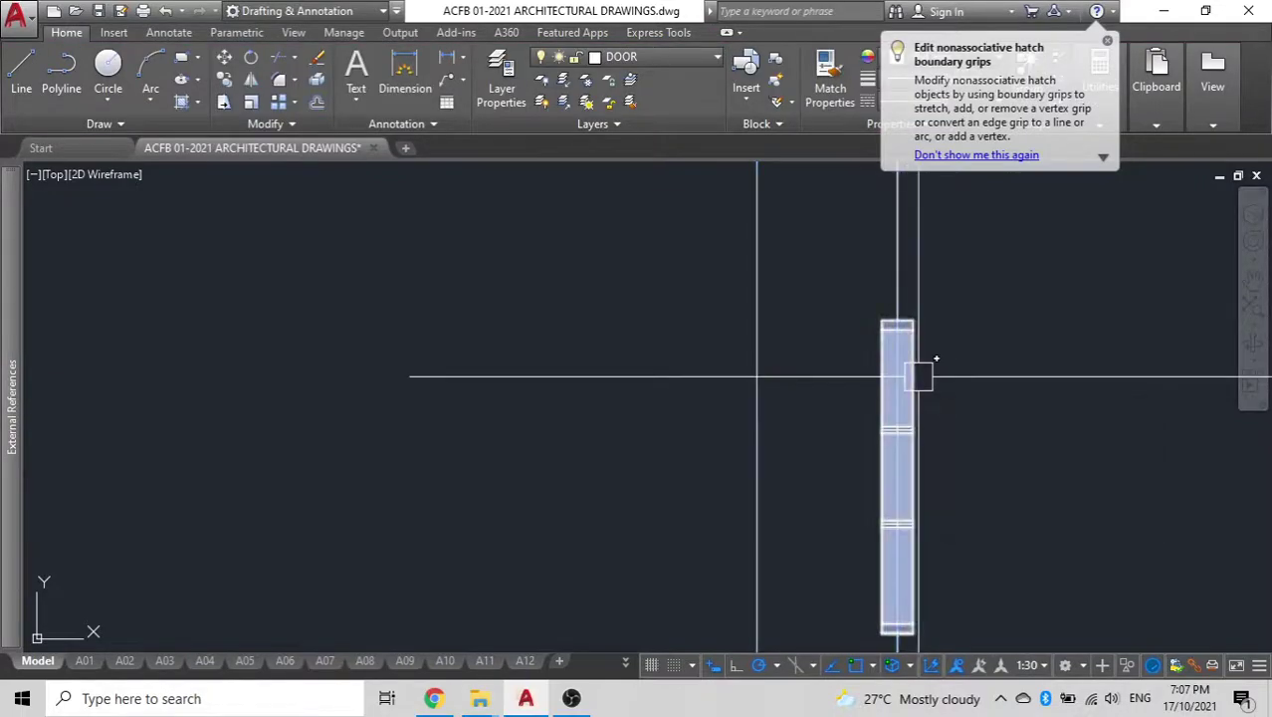
key(Escape)
click(918, 376)
key(m)
key(space)
scroll(866, 418, down, 3)
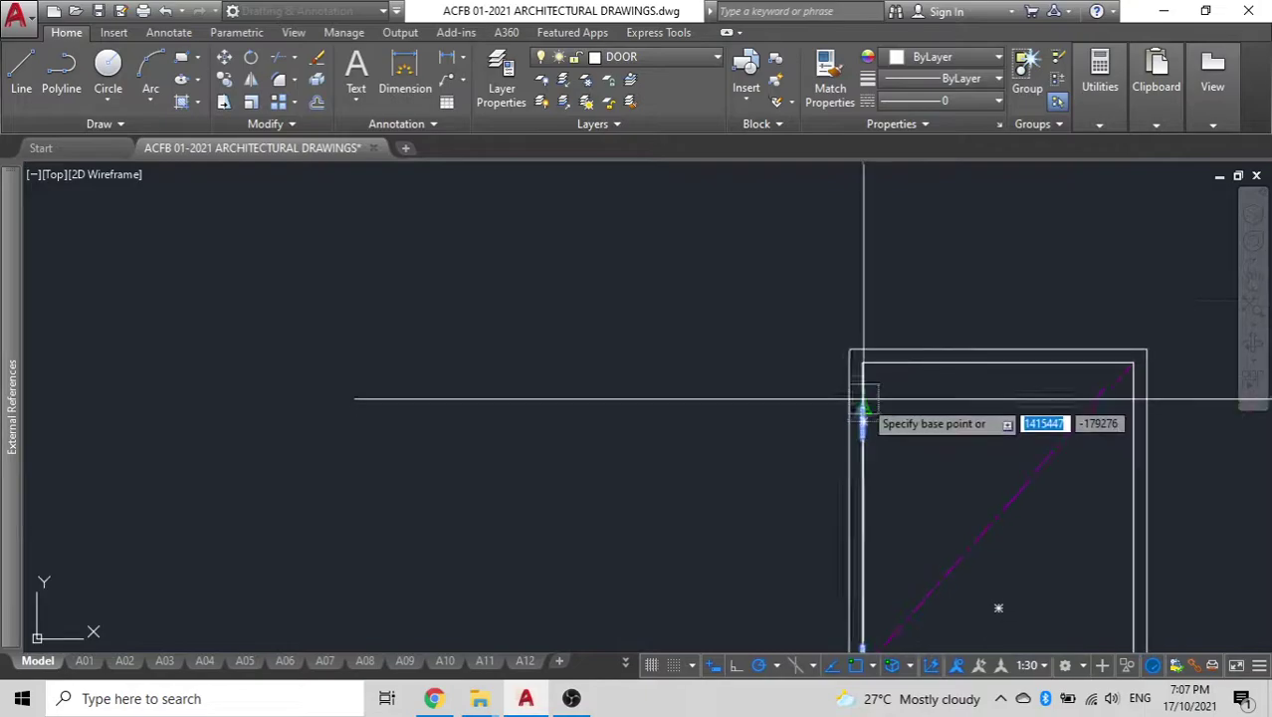
click(859, 266)
scroll(647, 323, up, 5)
scroll(673, 327, down, 3)
scroll(545, 343, up, 5)
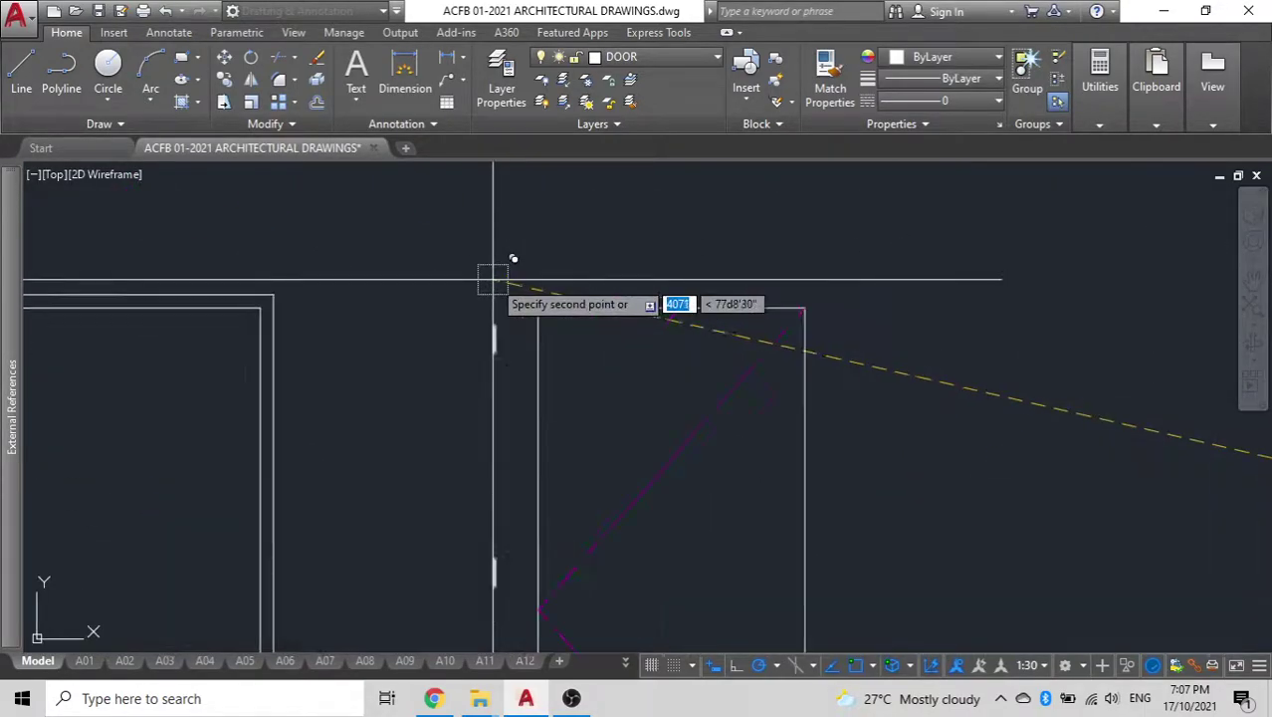
click(539, 309)
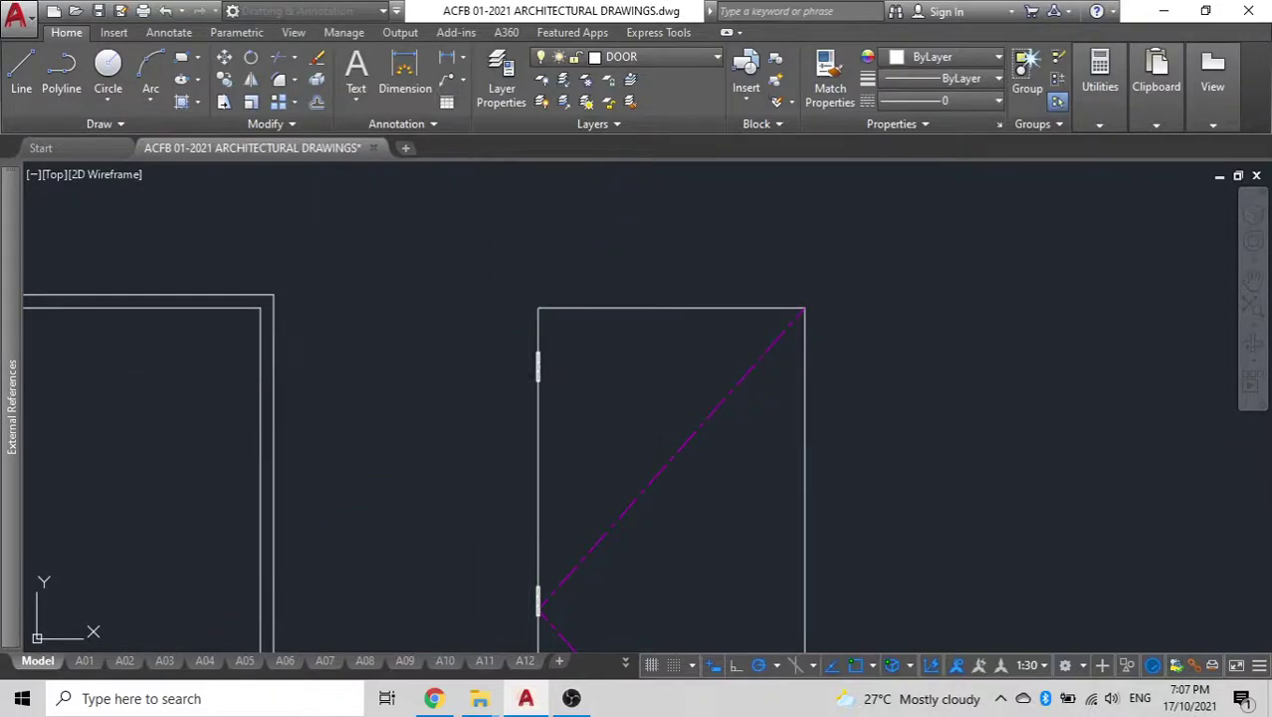
Copy the new leaf's hinge set horizontally to the empty space between the frame and the leaf.
scroll(469, 384, down, 2)
scroll(560, 512, up, 4)
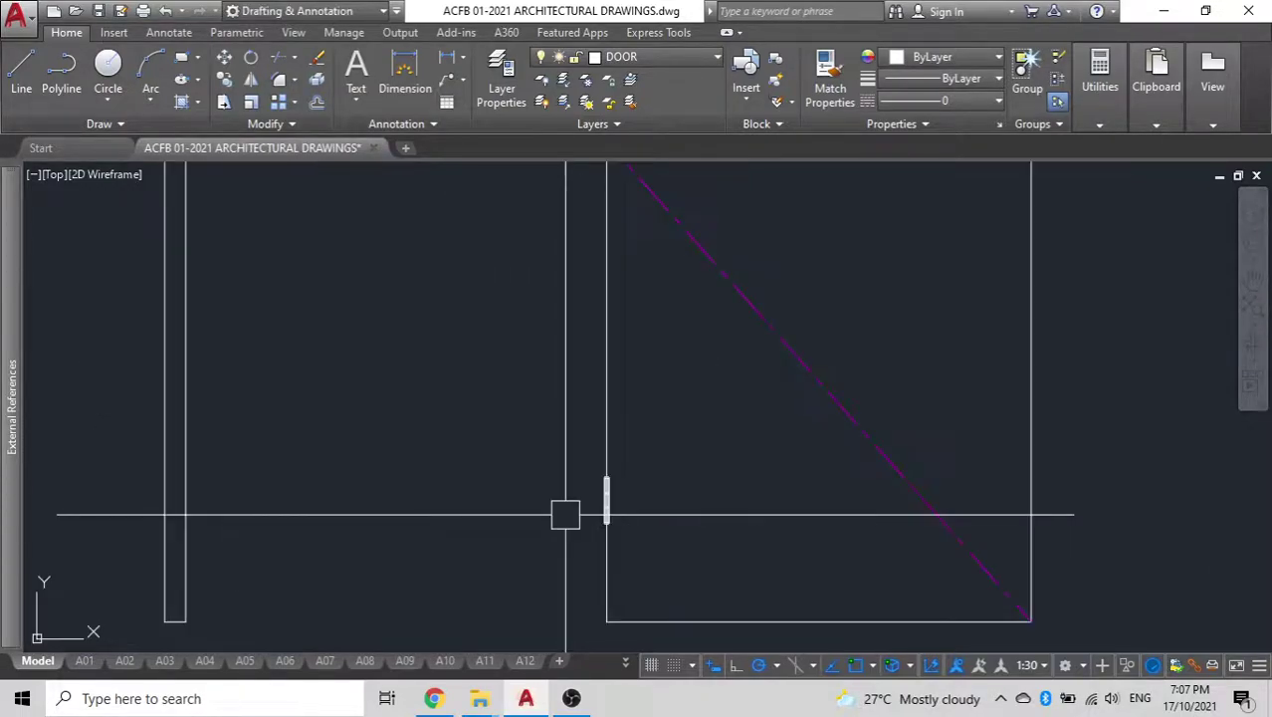
scroll(591, 503, down, 6)
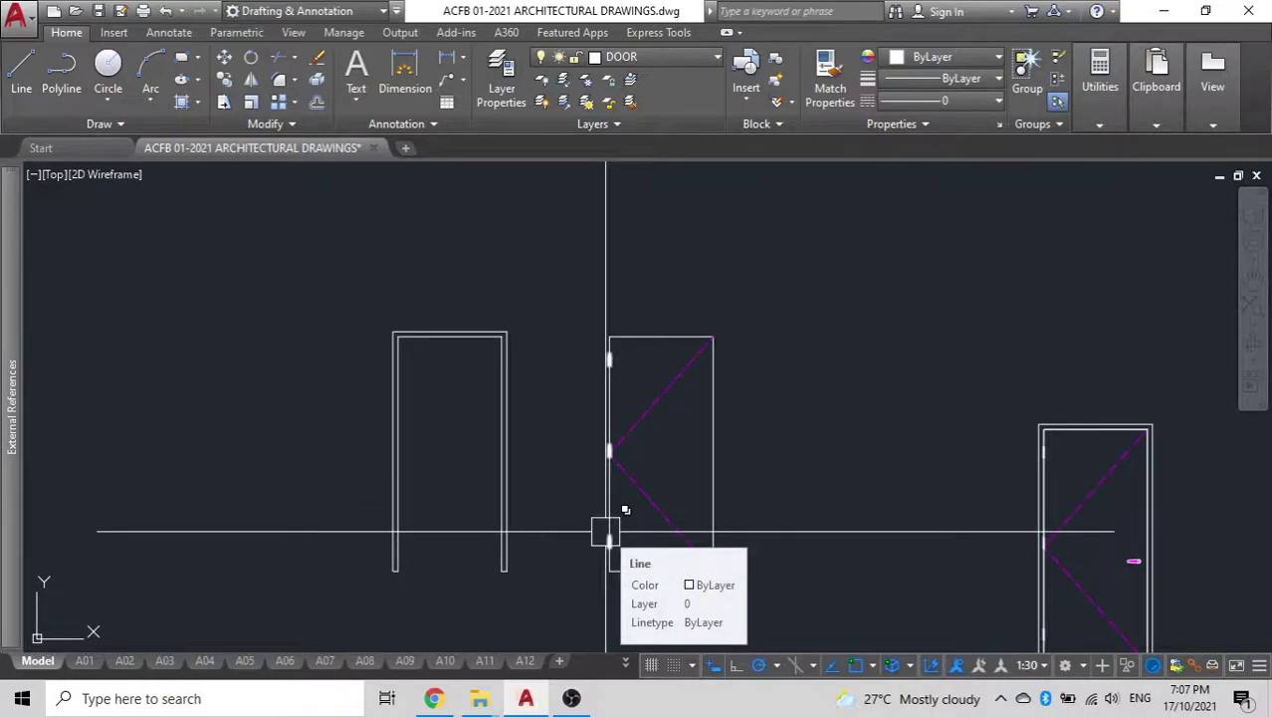
scroll(605, 532, up, 4)
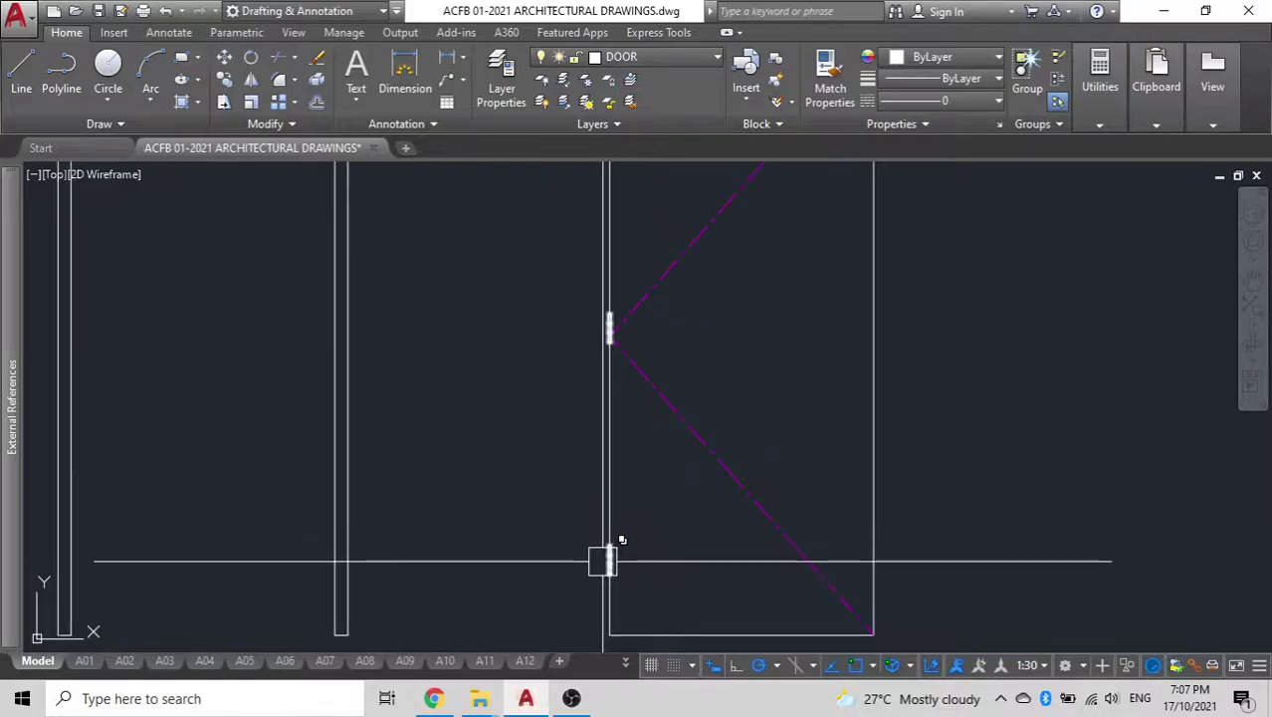
scroll(588, 368, down, 2)
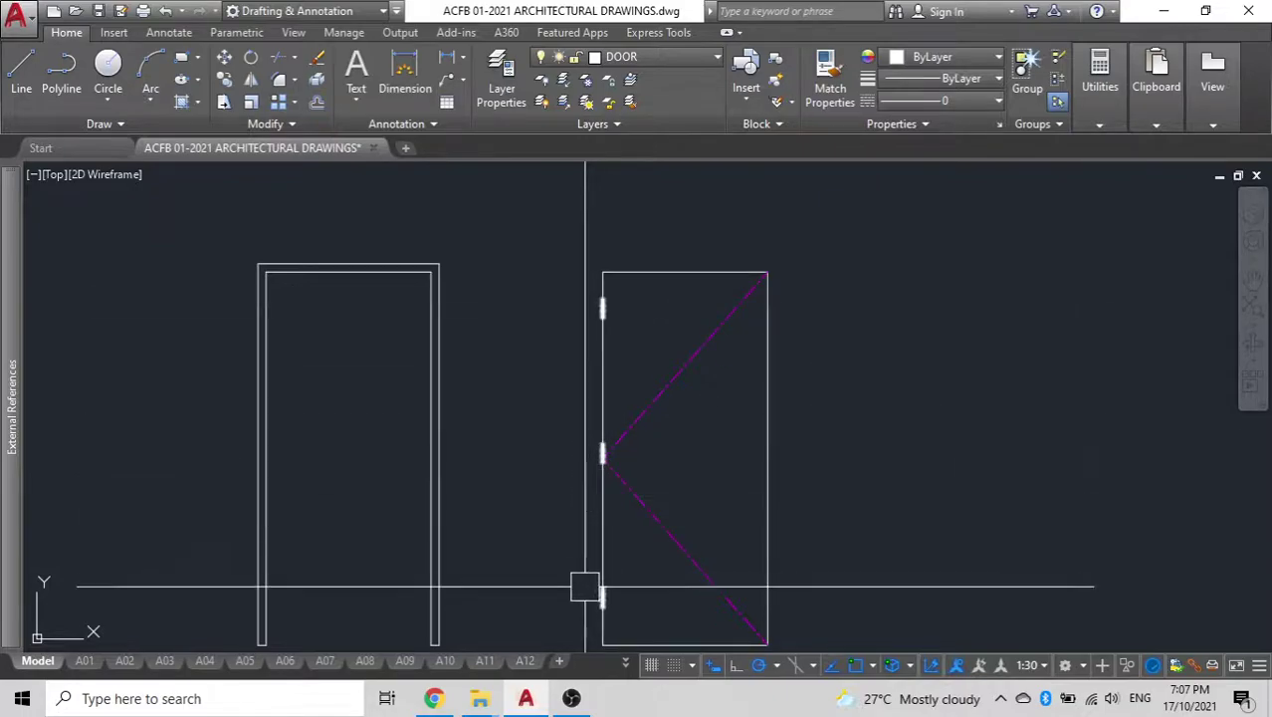
scroll(601, 453, up, 5)
click(572, 404)
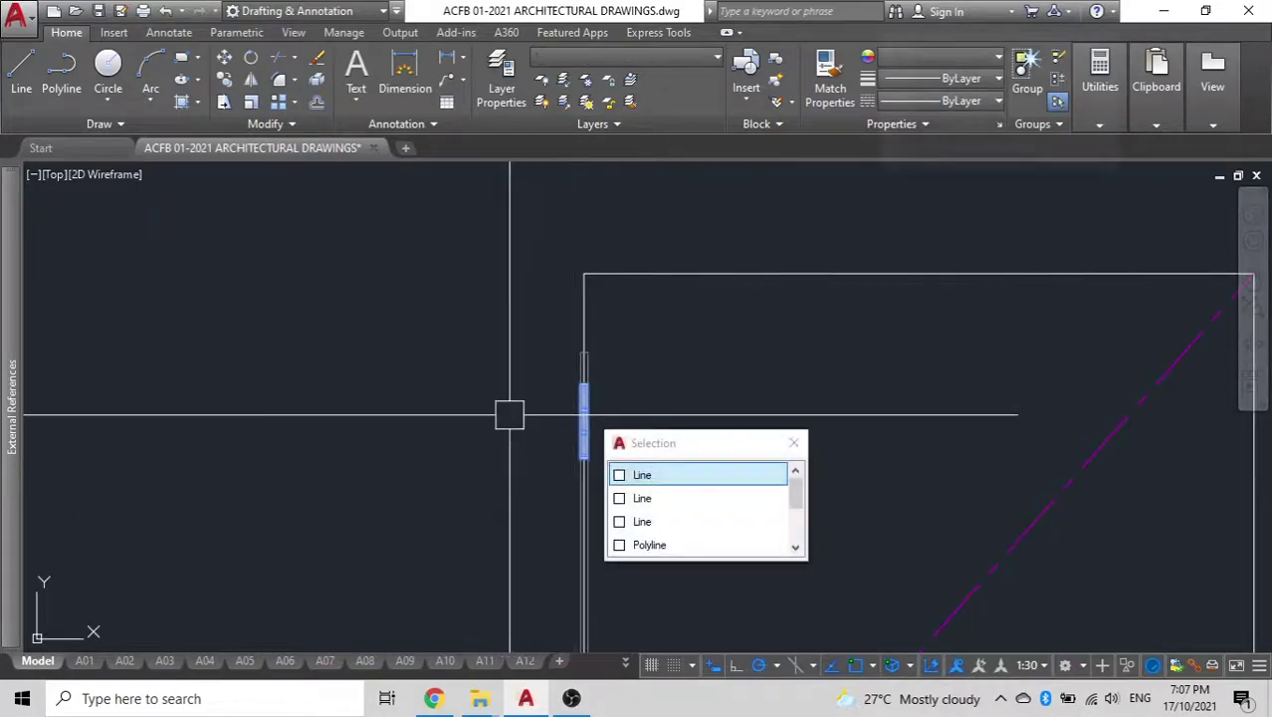
scroll(485, 434, down, 4)
middle_drag(484, 434, 534, 365)
text(CO)
key(space)
click(555, 243)
click(480, 244)
Ungroup the loose hinge copies and group the parts of the top hinge on its own.
key(space)
click(508, 353)
key(Escape)
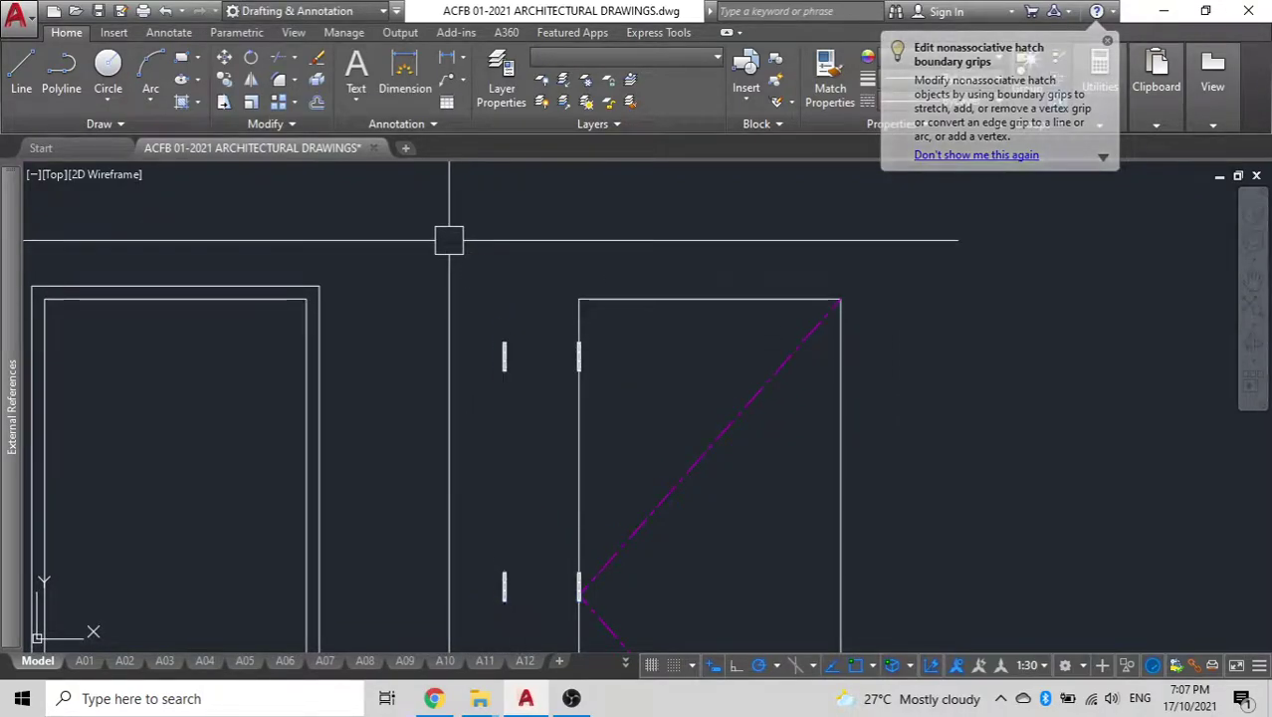
click(505, 358)
click(523, 408)
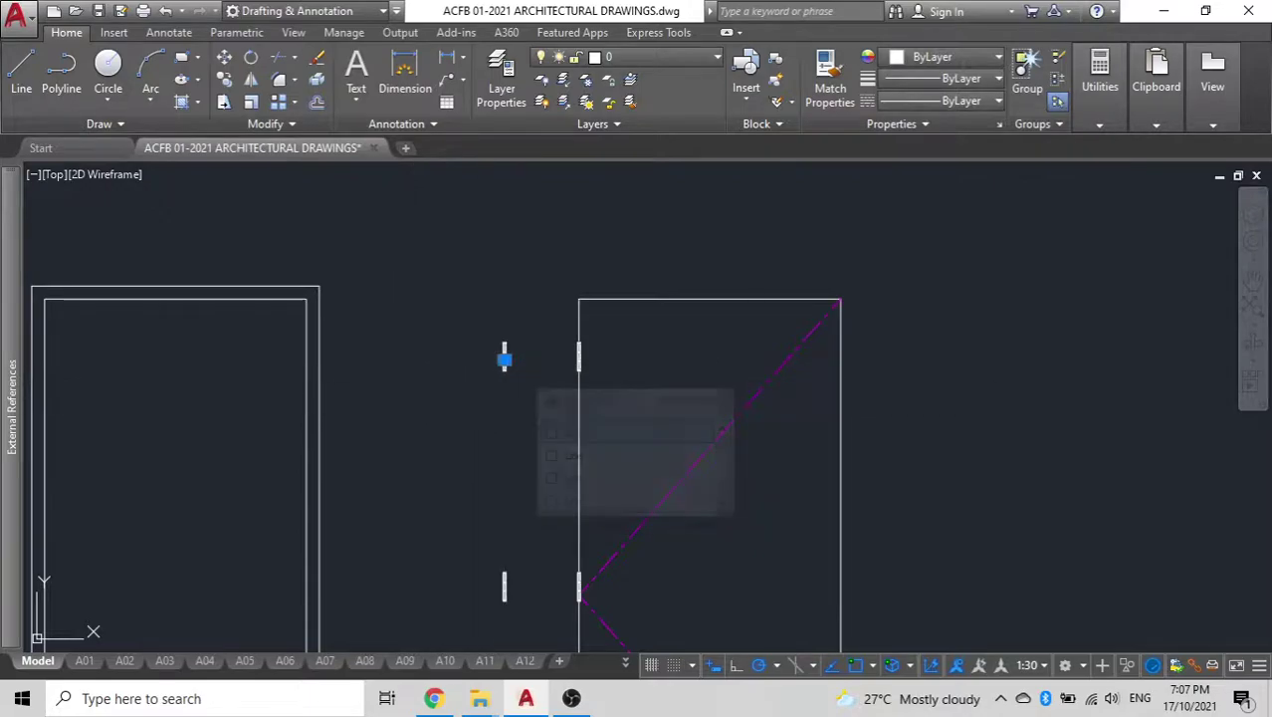
click(474, 315)
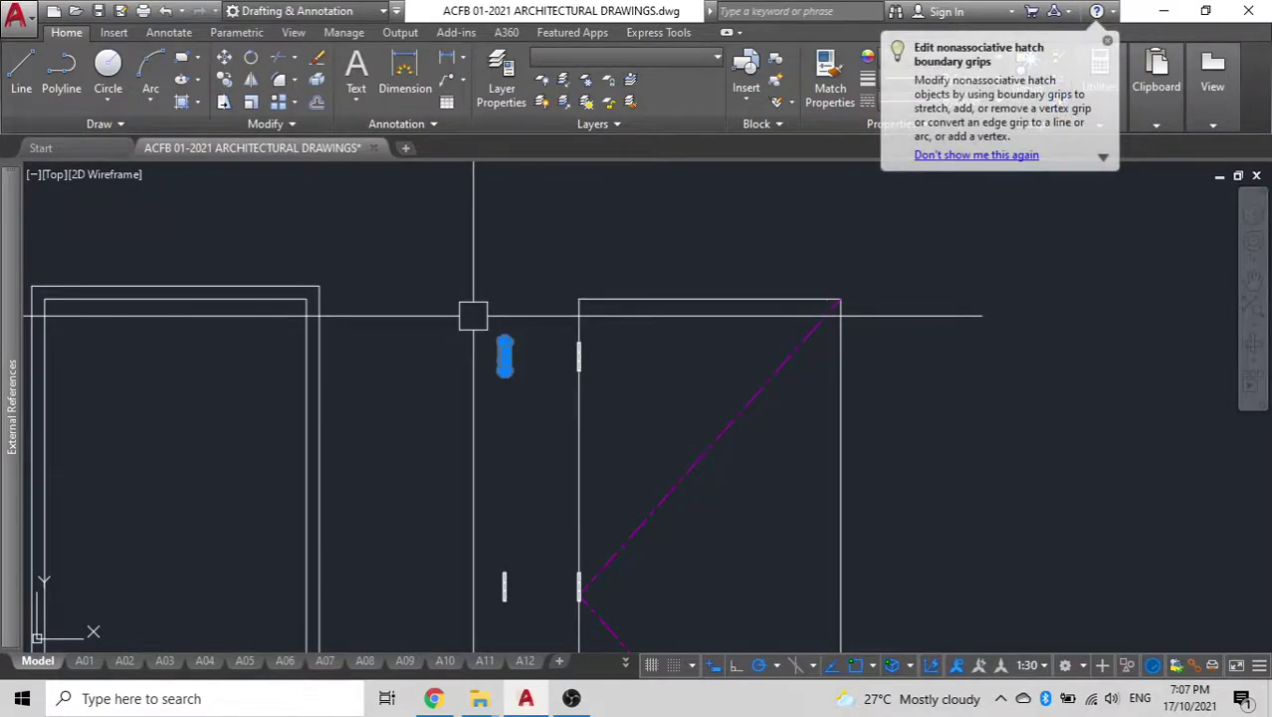
Delete the two lower loose hinge copies between the frame and the leaf.
scroll(472, 316, down, 3)
click(559, 455)
click(539, 291)
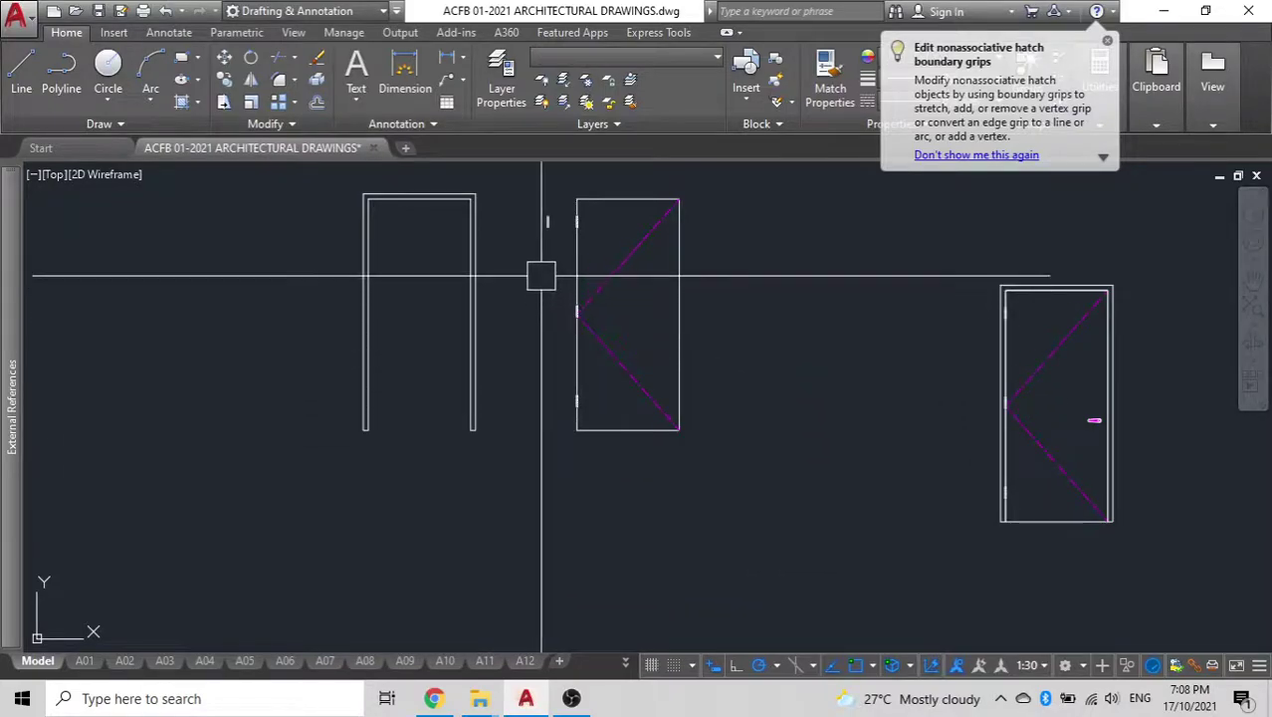
Copy the loose single hinge onto the leaf's left edge, directly above the leaf's existing top hinge.
scroll(542, 280, up, 6)
scroll(539, 275, down, 2)
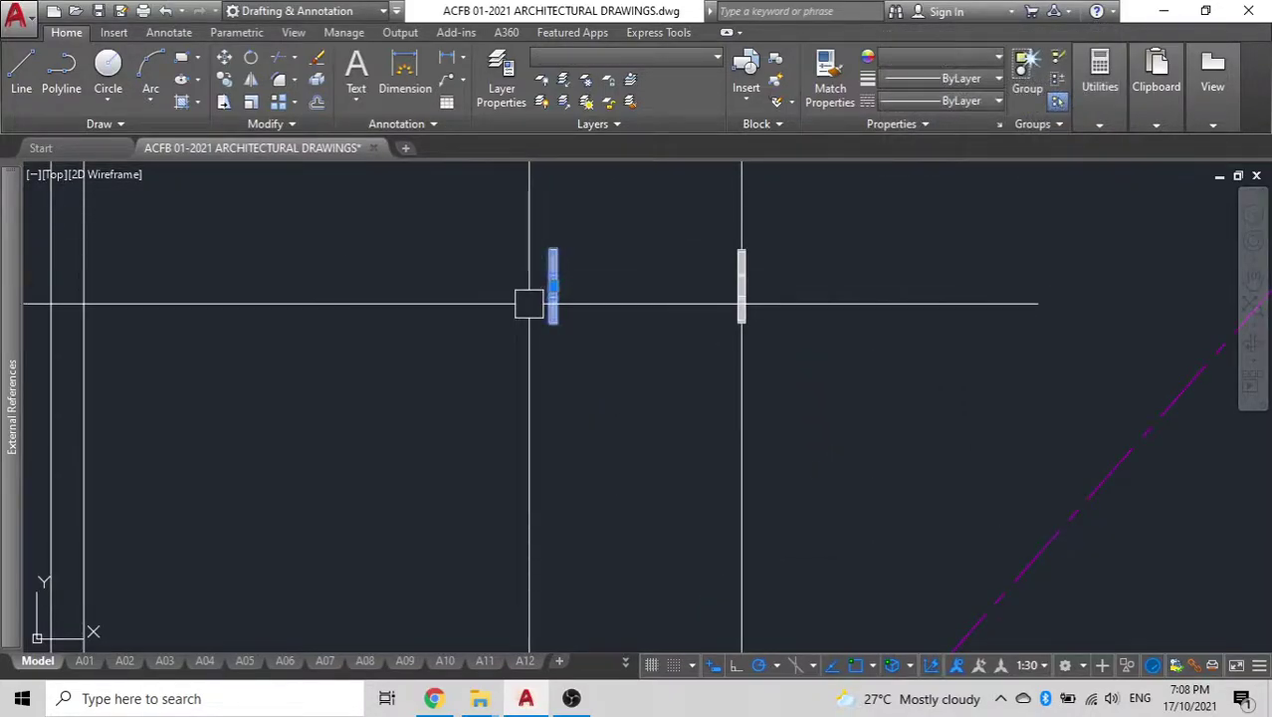
scroll(557, 323, up, 6)
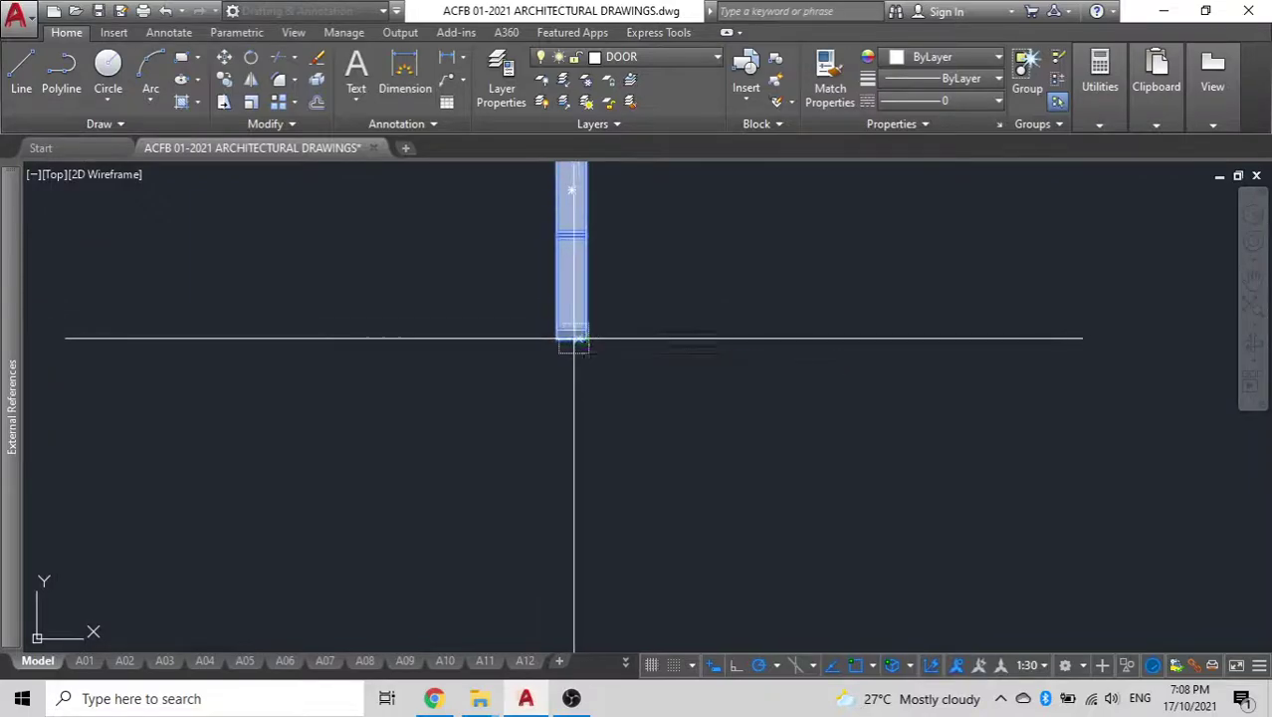
scroll(597, 336, down, 5)
scroll(786, 237, up, 7)
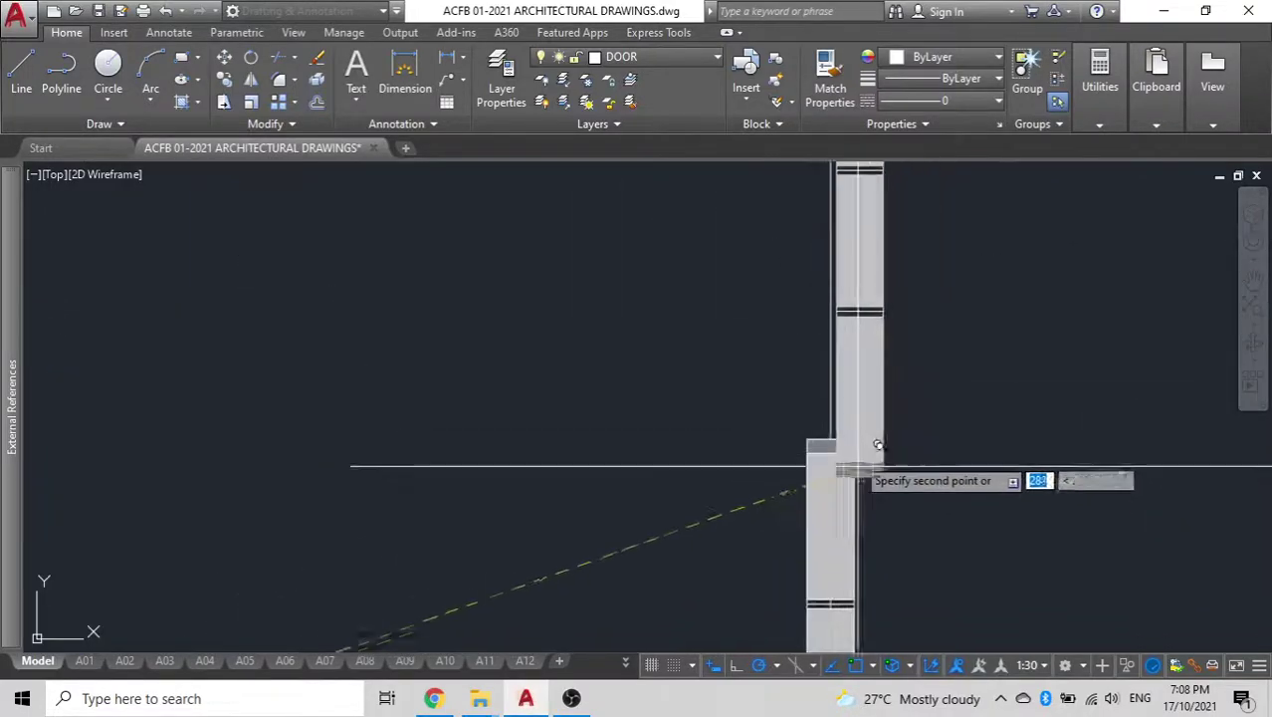
click(836, 435)
key(Escape)
Move the newly placed hinge up by 50 along the leaf's left edge.
click(814, 360)
key(space)
click(539, 435)
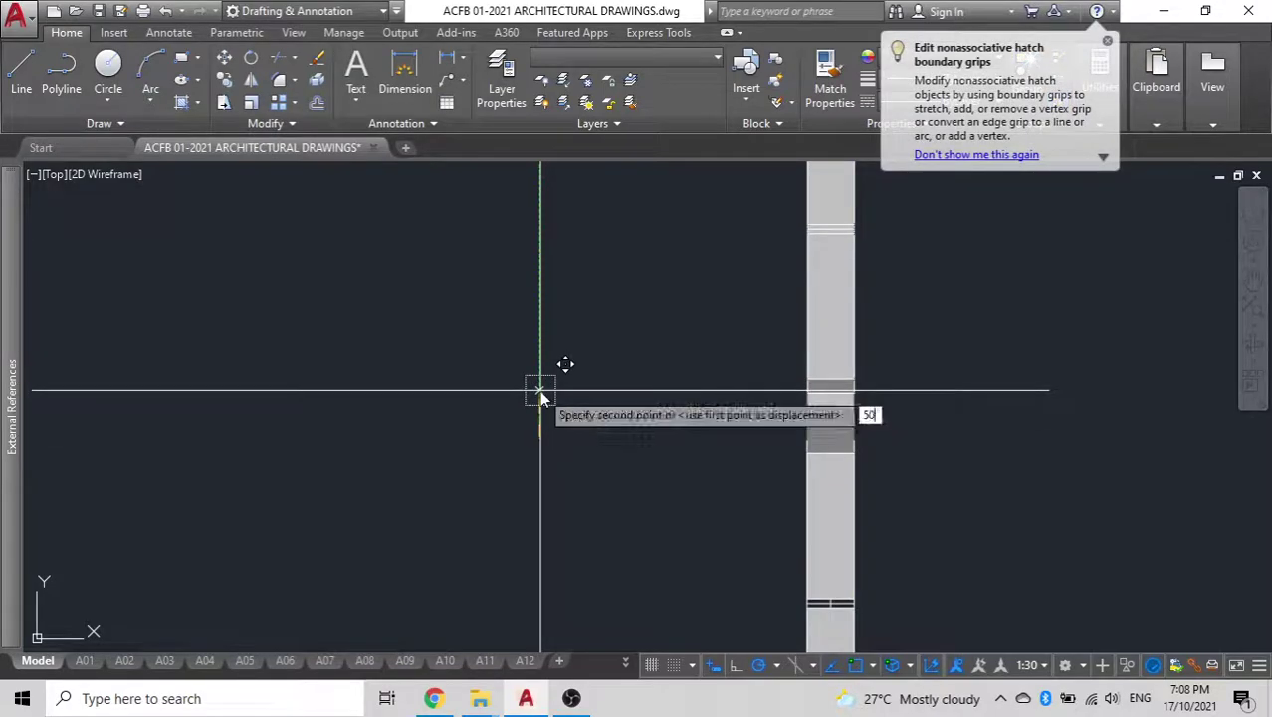
text(50)
key(Return)
scroll(573, 366, up, 3)
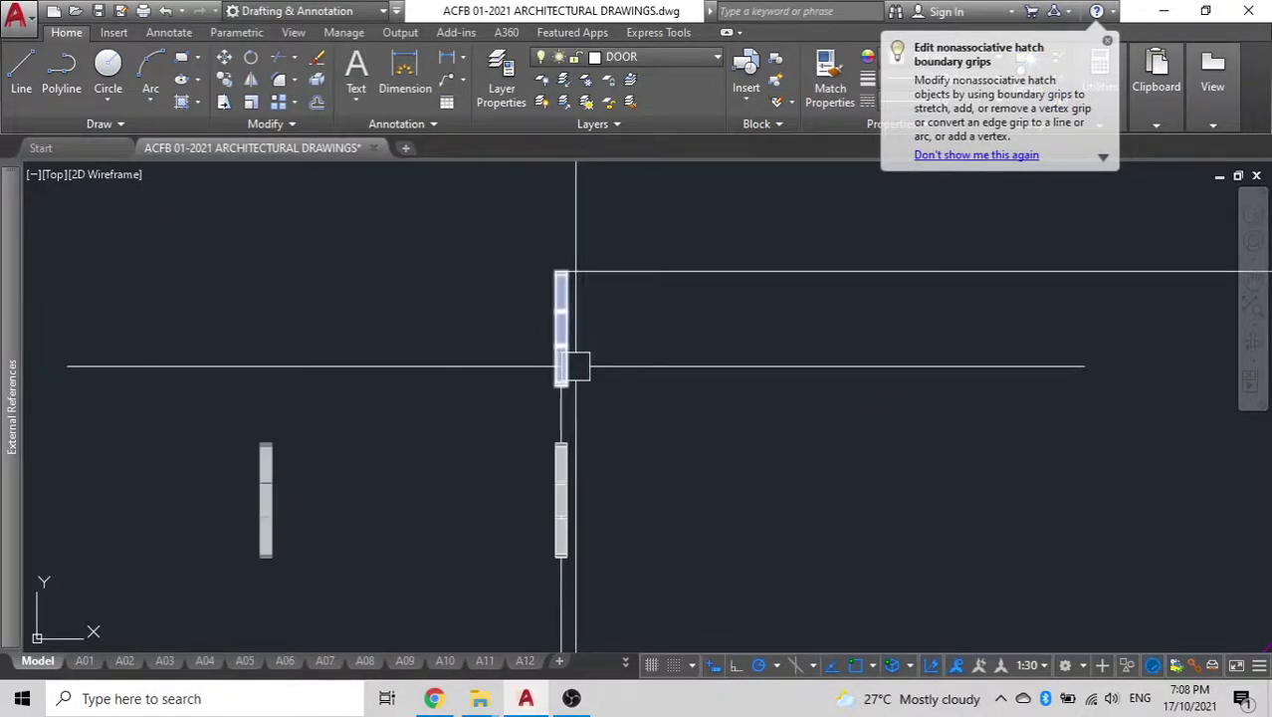
scroll(618, 374, down, 4)
scroll(477, 411, up, 2)
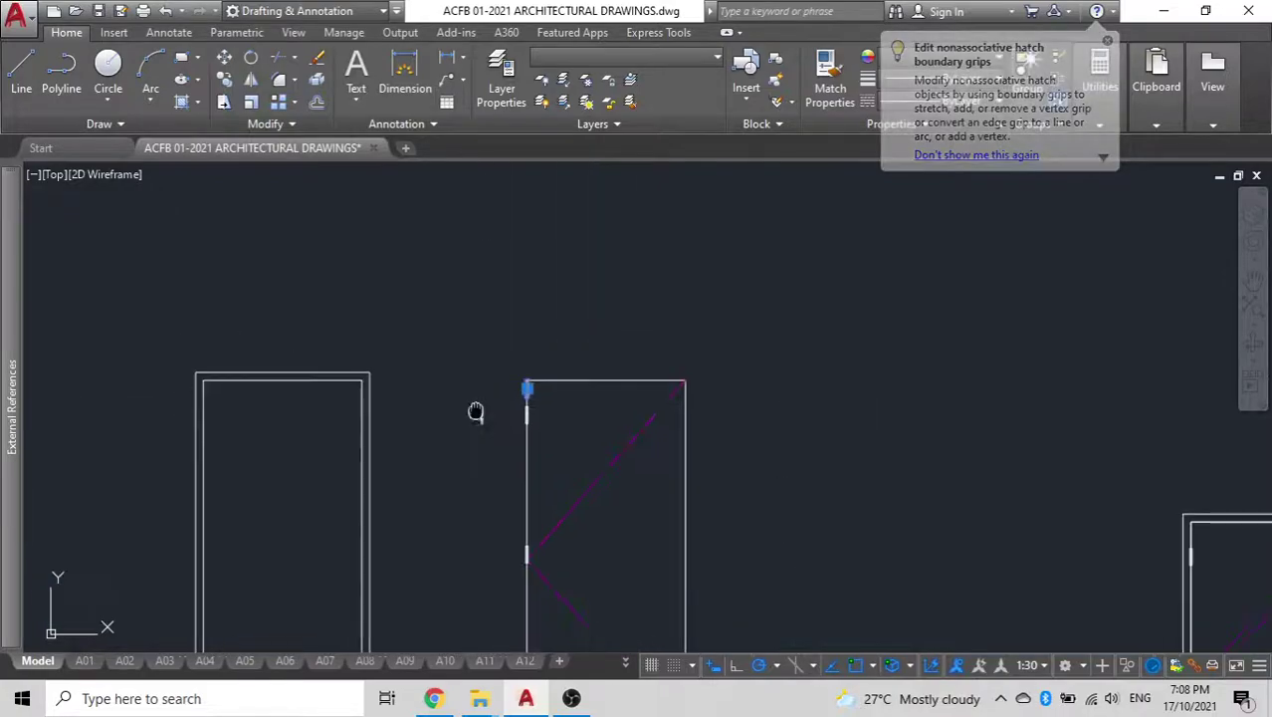
Delete the loose hinge beside the leaf and the extra hinge at the leaf's top-left corner.
middle_drag(477, 411, 519, 332)
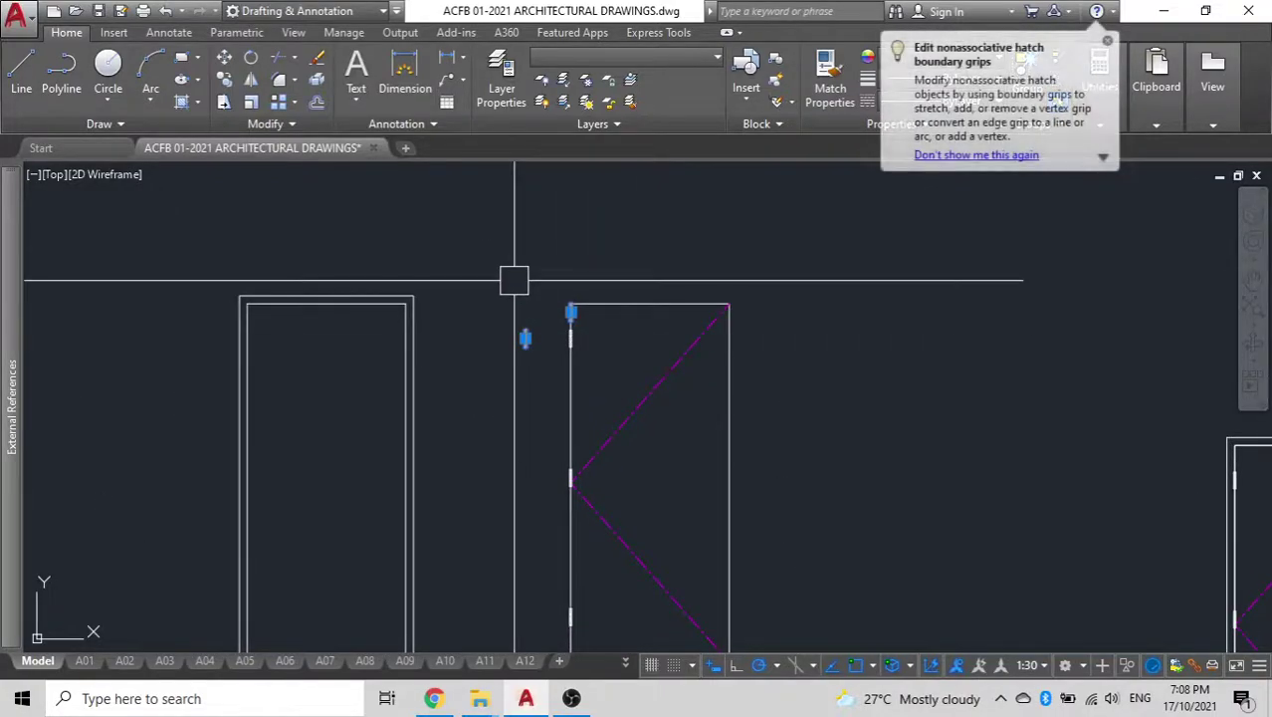
key(Escape)
scroll(573, 385, down, 2)
middle_drag(573, 387, 630, 352)
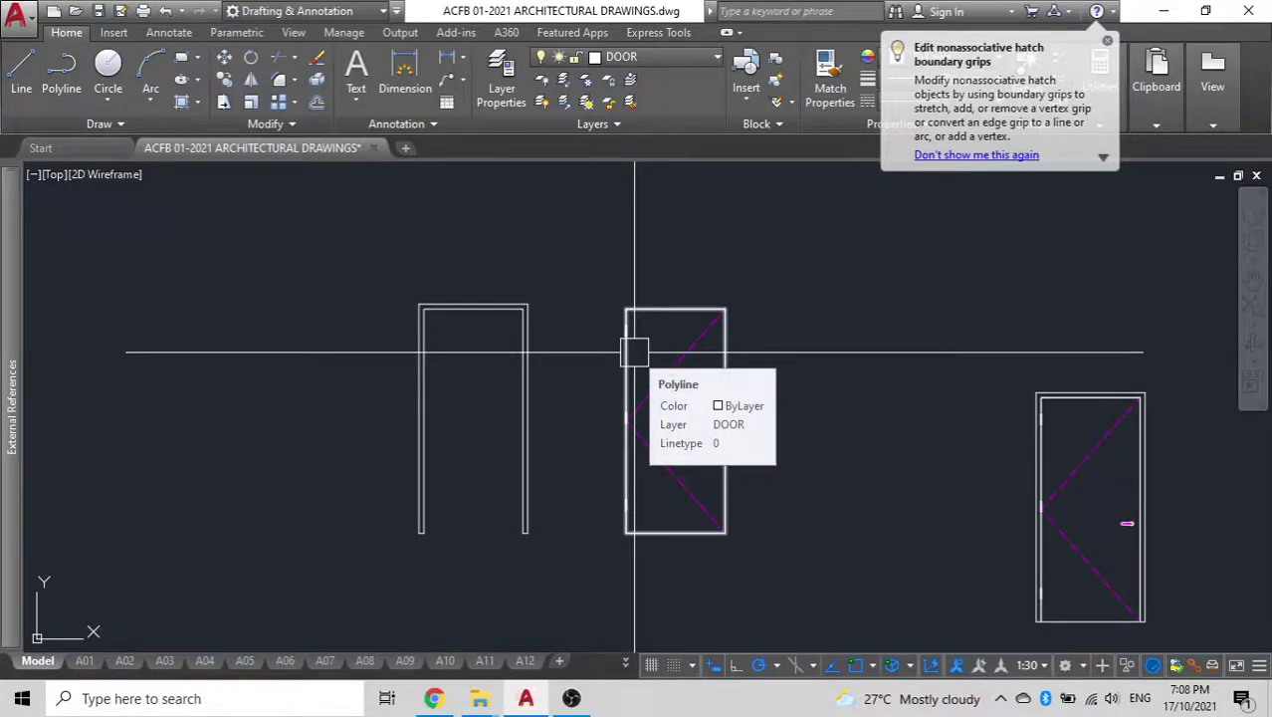
Copy the handle from the existing door onto the new leaf, matching it by the leaf's lower-right corner.
click(676, 362)
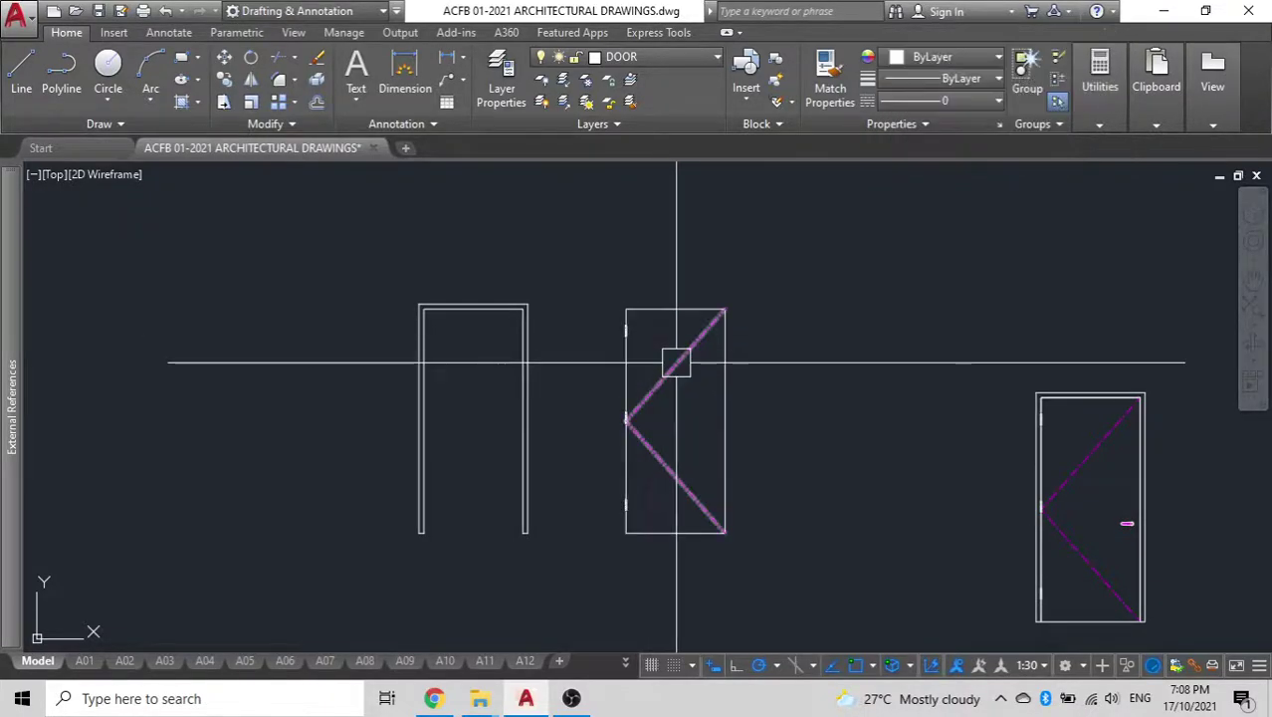
scroll(1137, 528, up, 5)
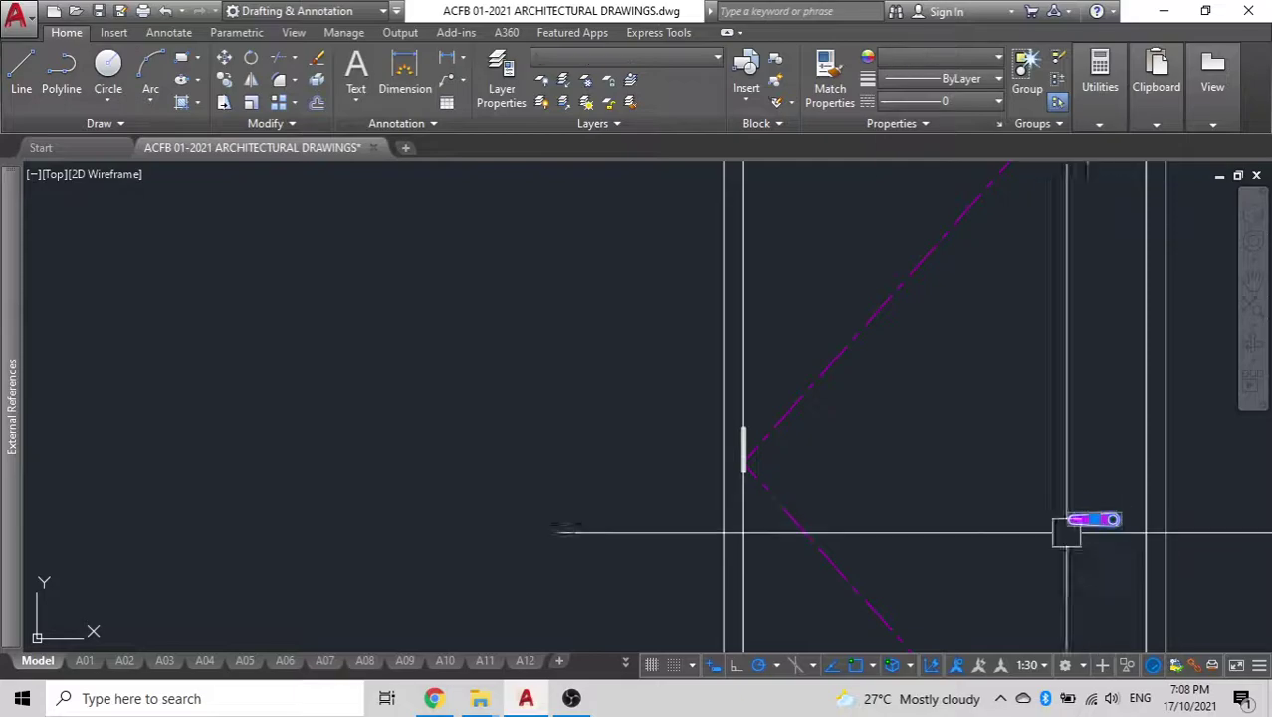
scroll(726, 497, down, 3)
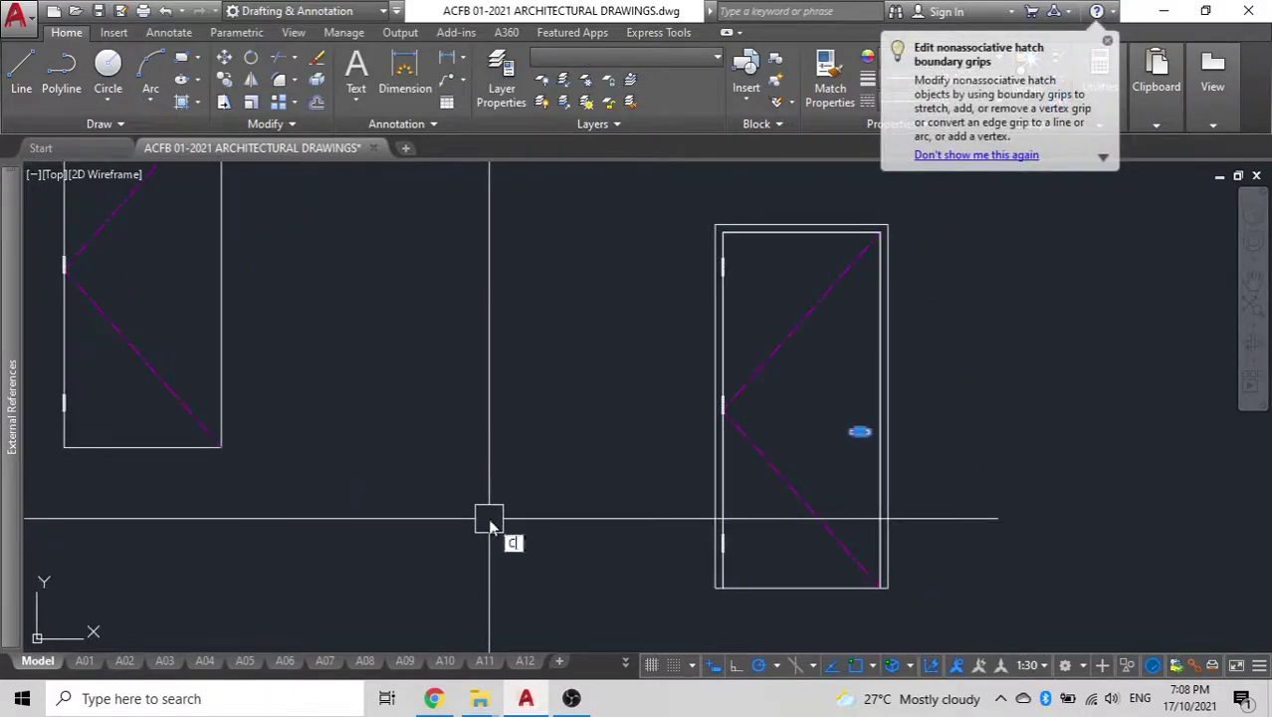
text(o)
key(Return)
click(879, 587)
click(221, 447)
middle_drag(349, 406, 527, 608)
key(Escape)
Move the swing lines and handle 1200 to the right, clear of the leaf.
middle_drag(332, 428, 463, 443)
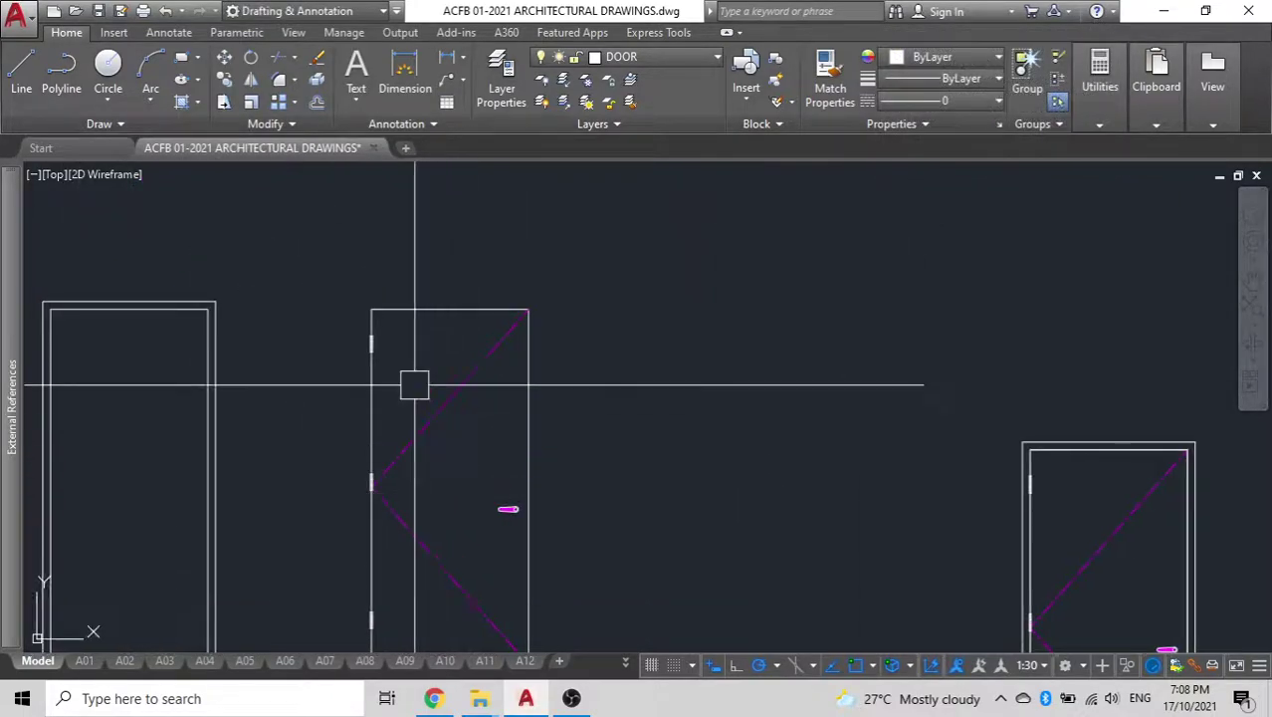
click(506, 496)
key(Return)
click(471, 450)
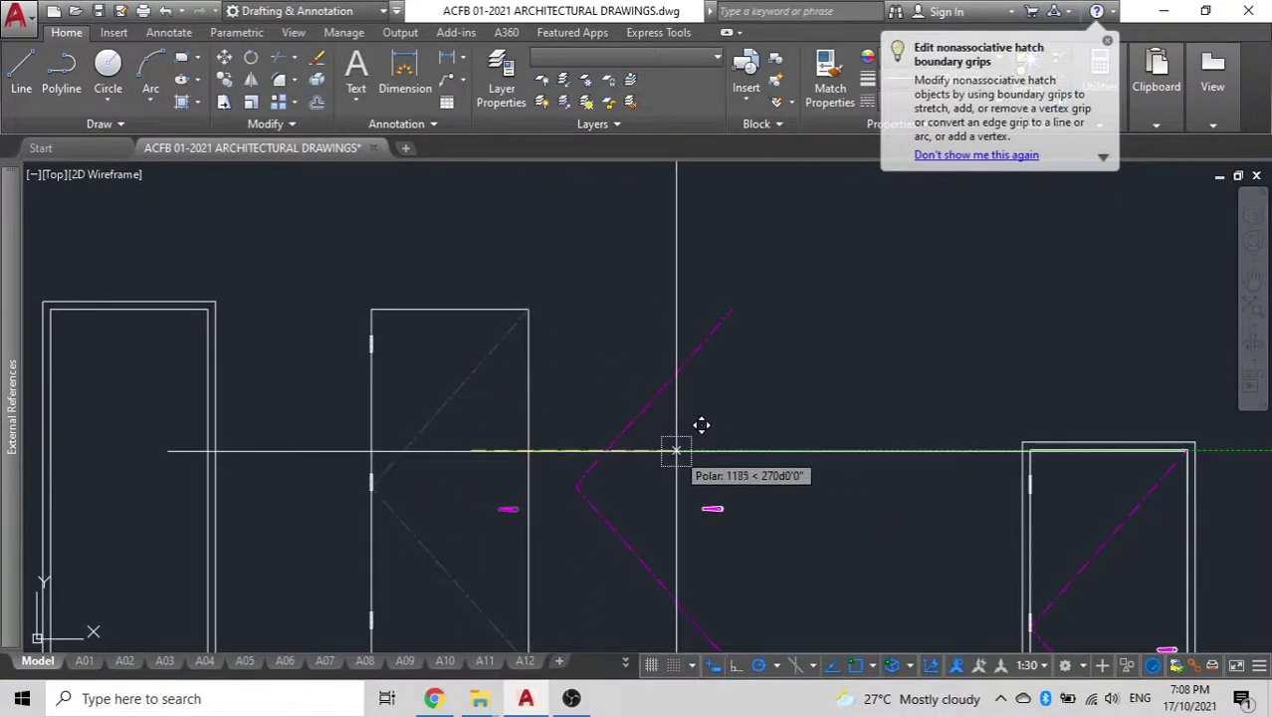
text(120)
key(Return)
Fill the leaf with a solid hatch in colour 147,149,152.
key(Return)
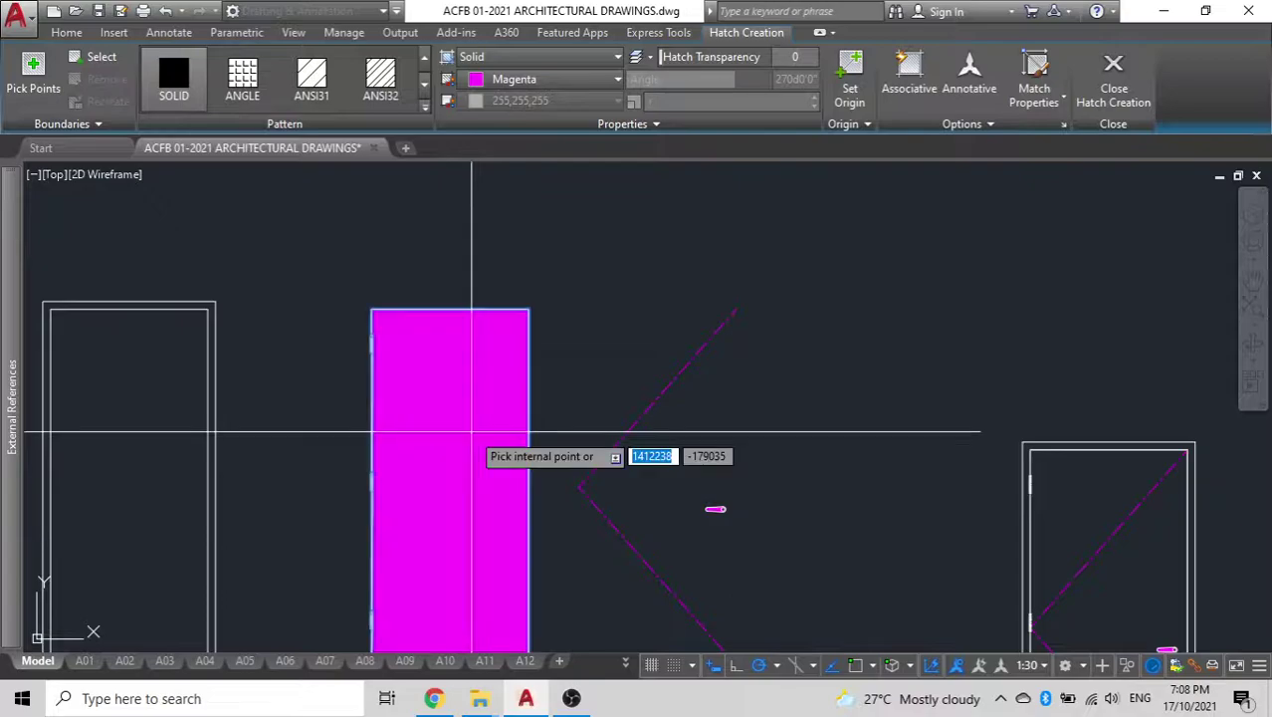
click(472, 431)
click(523, 80)
click(493, 221)
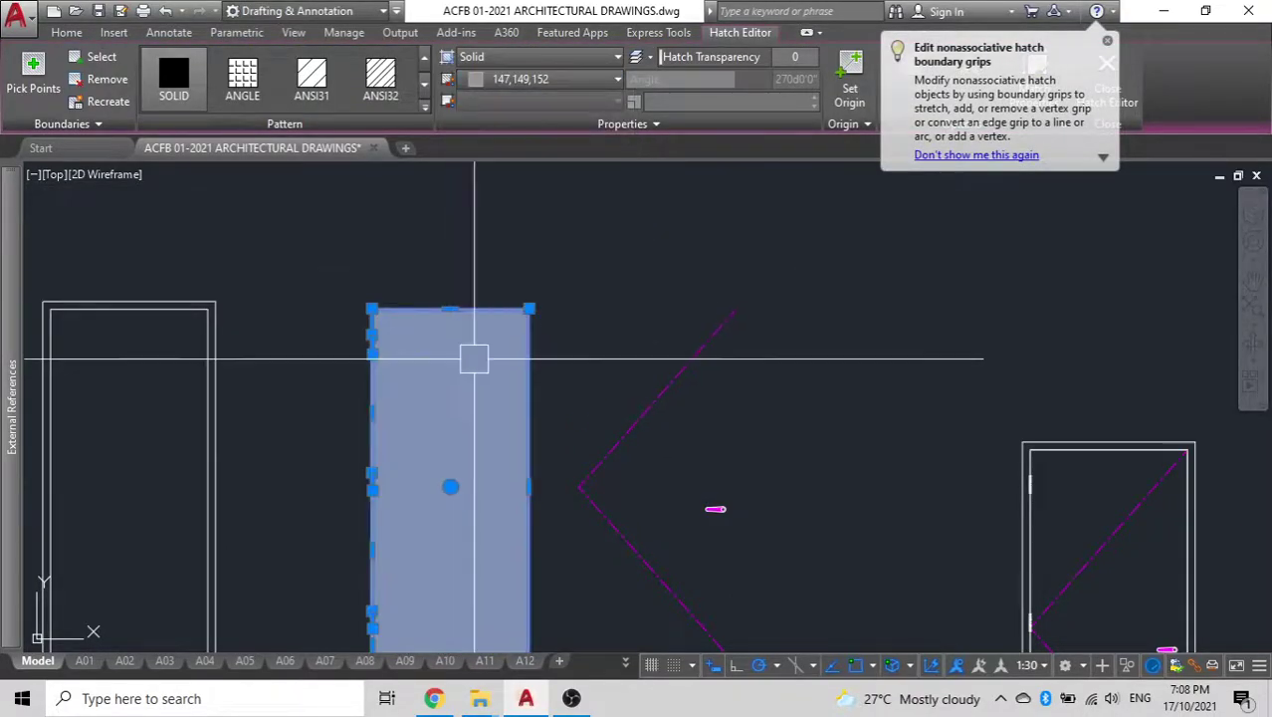
key(Escape)
scroll(641, 284, down, 4)
scroll(547, 367, up, 4)
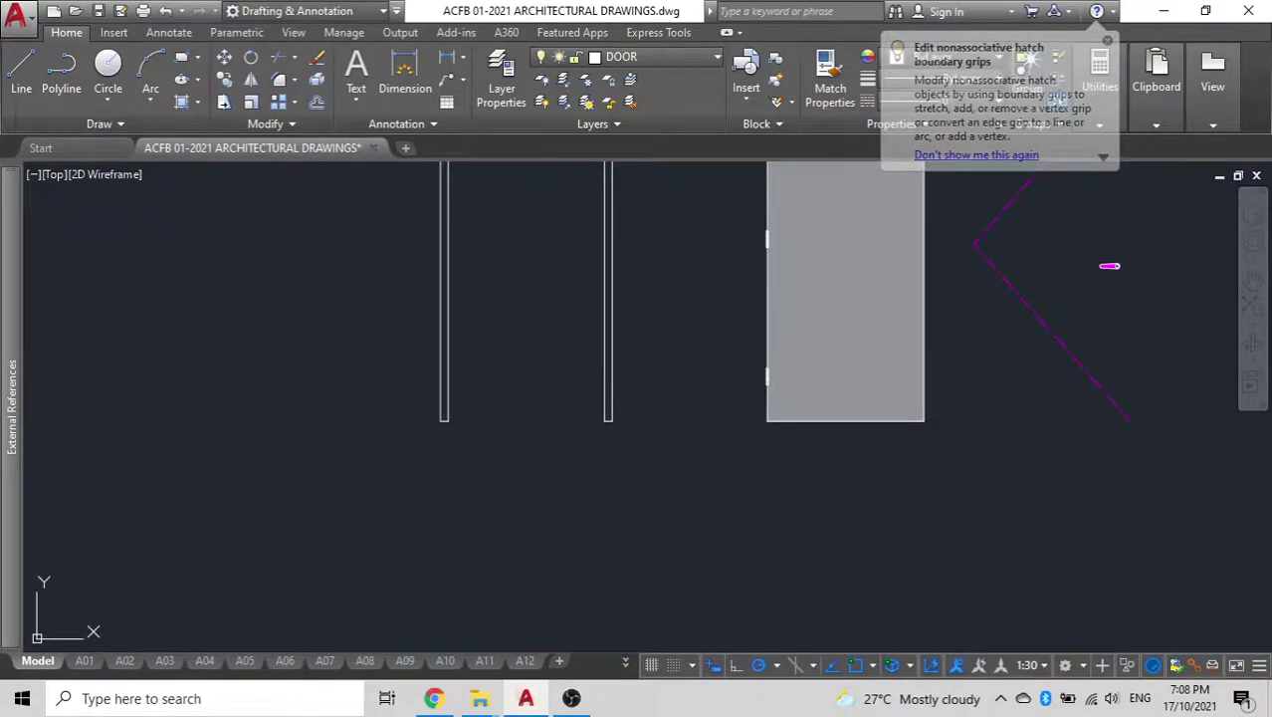
Fill the door frame outline with a solid magenta hatch.
text(h)
key(Return)
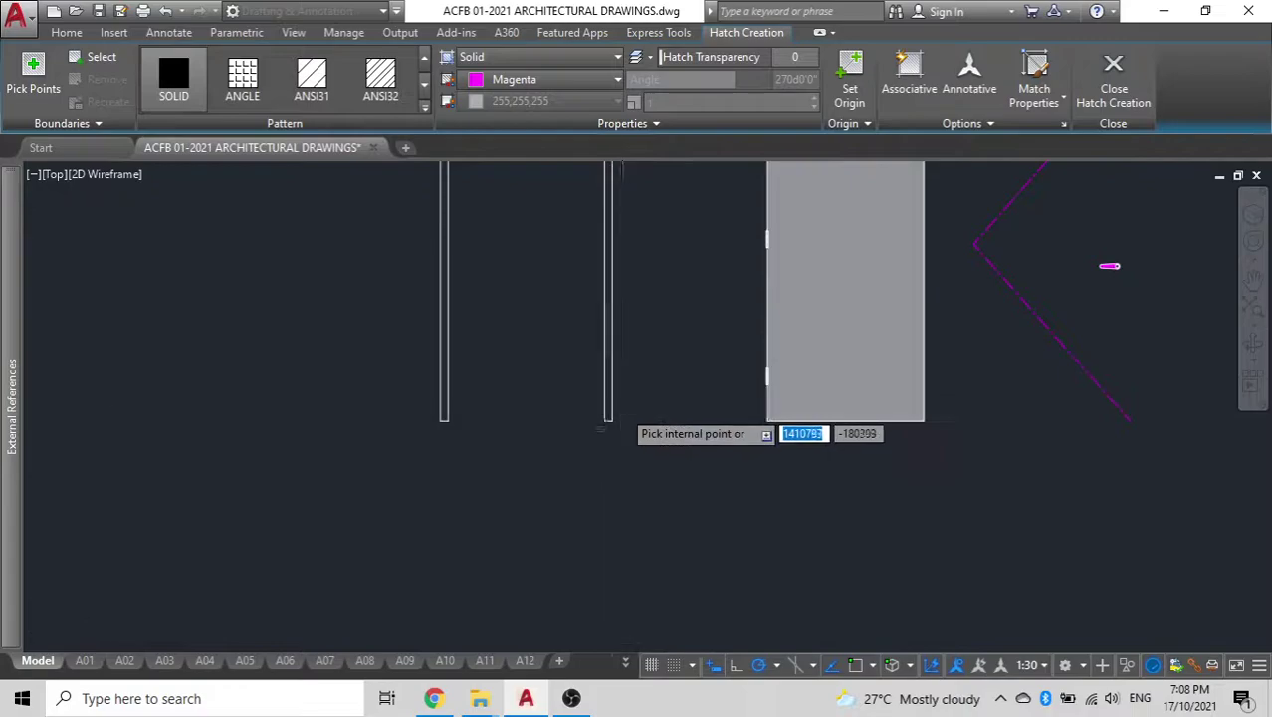
scroll(623, 408, up, 4)
click(566, 413)
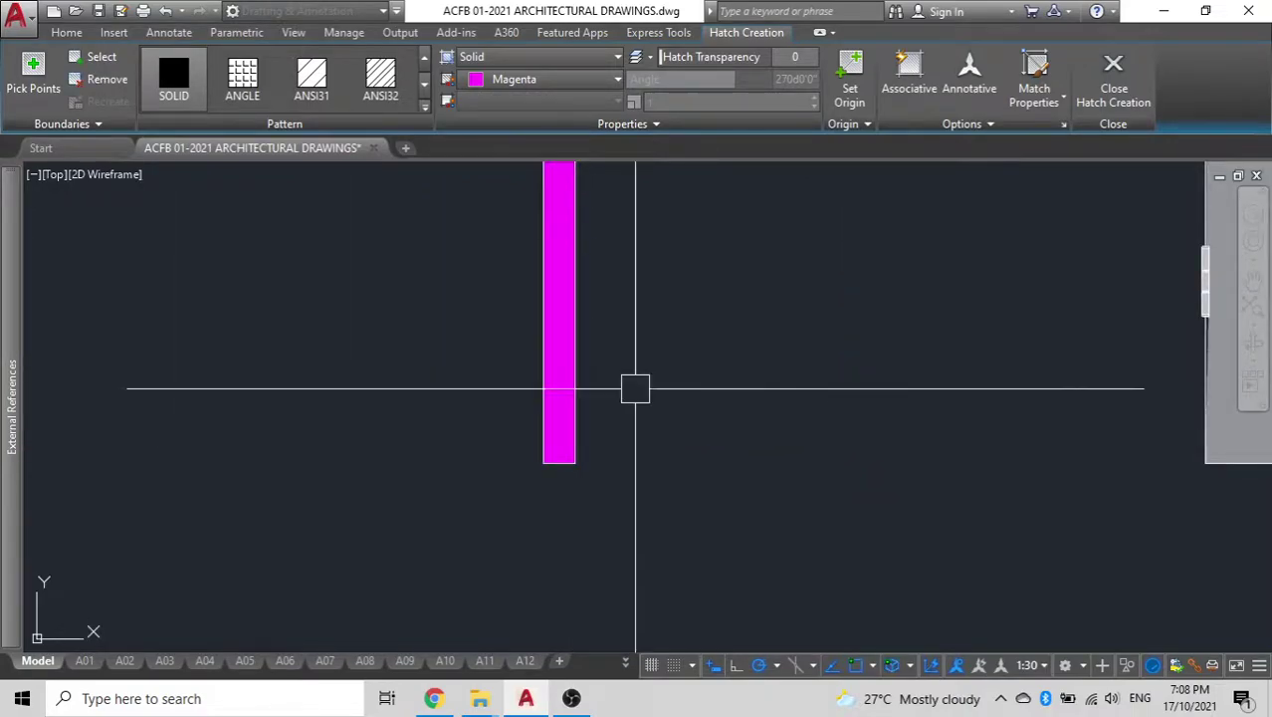
key(Return)
Match the frame hatch's properties to the leaf's grey hatch.
scroll(635, 388, down, 3)
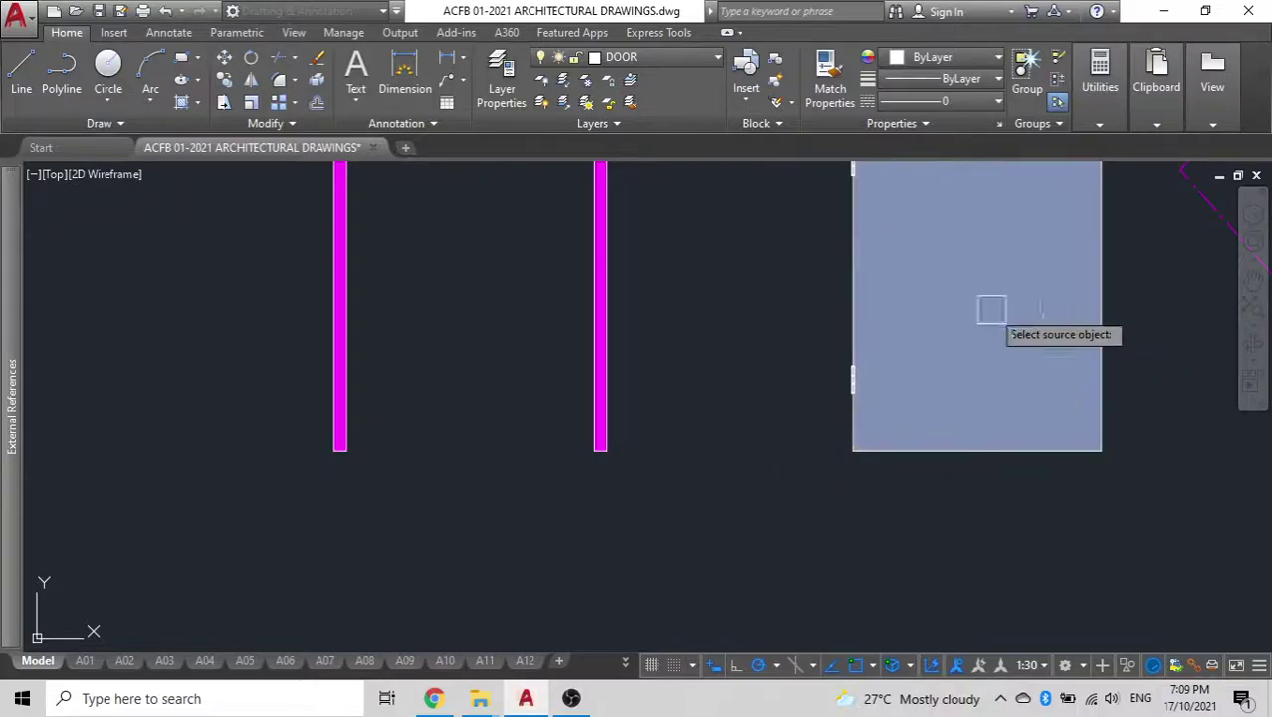
scroll(602, 383, up, 4)
click(519, 426)
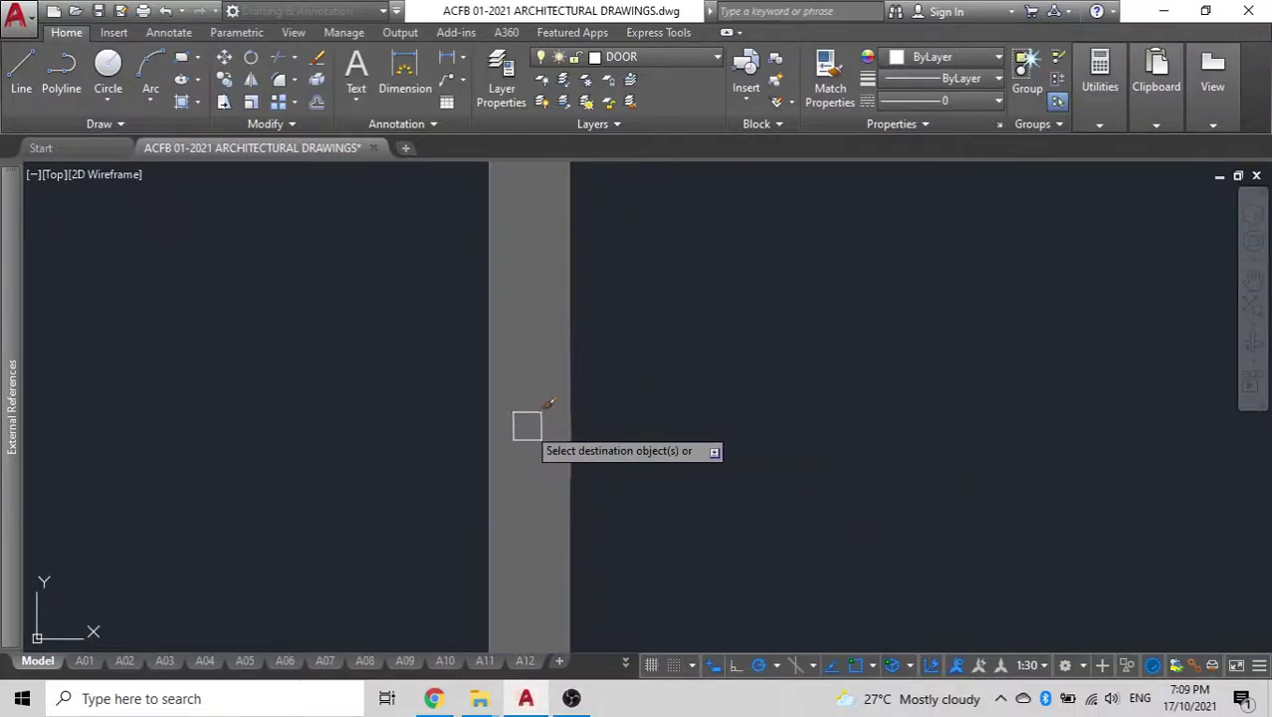
scroll(526, 426, down, 5)
key(Return)
scroll(551, 477, down, 3)
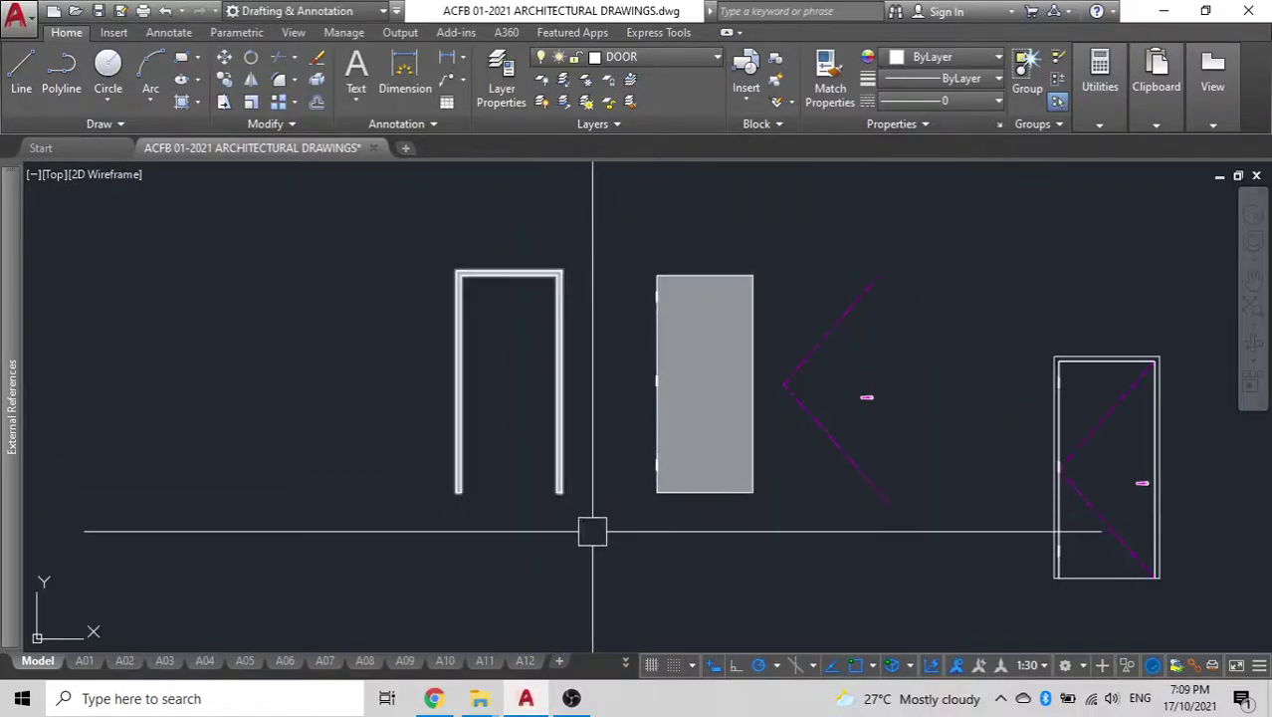
Move the swing lines and handle back onto the hatched leaf, aligned with its edges.
click(936, 533)
click(828, 232)
text(m)
key(Return)
click(871, 482)
click(742, 482)
Group the leaf together with its hatch, hinges, swing lines and handle.
click(832, 545)
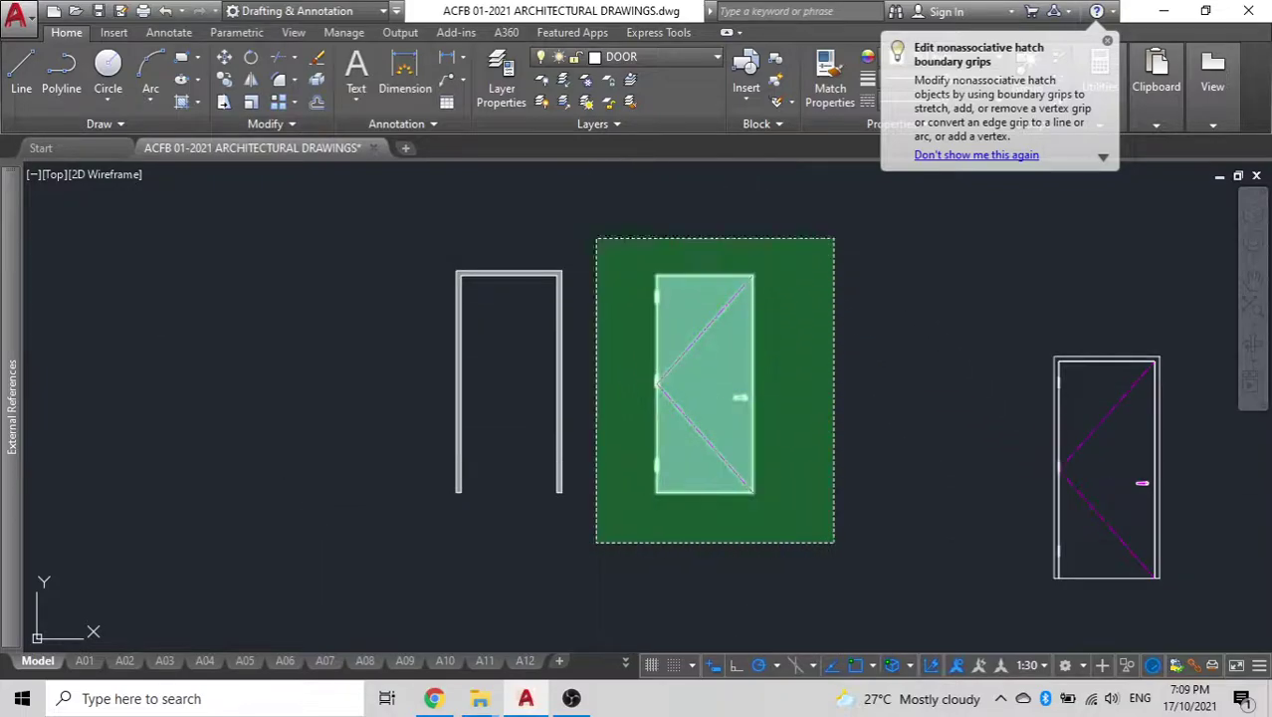
click(599, 233)
key(Escape)
click(815, 543)
click(639, 256)
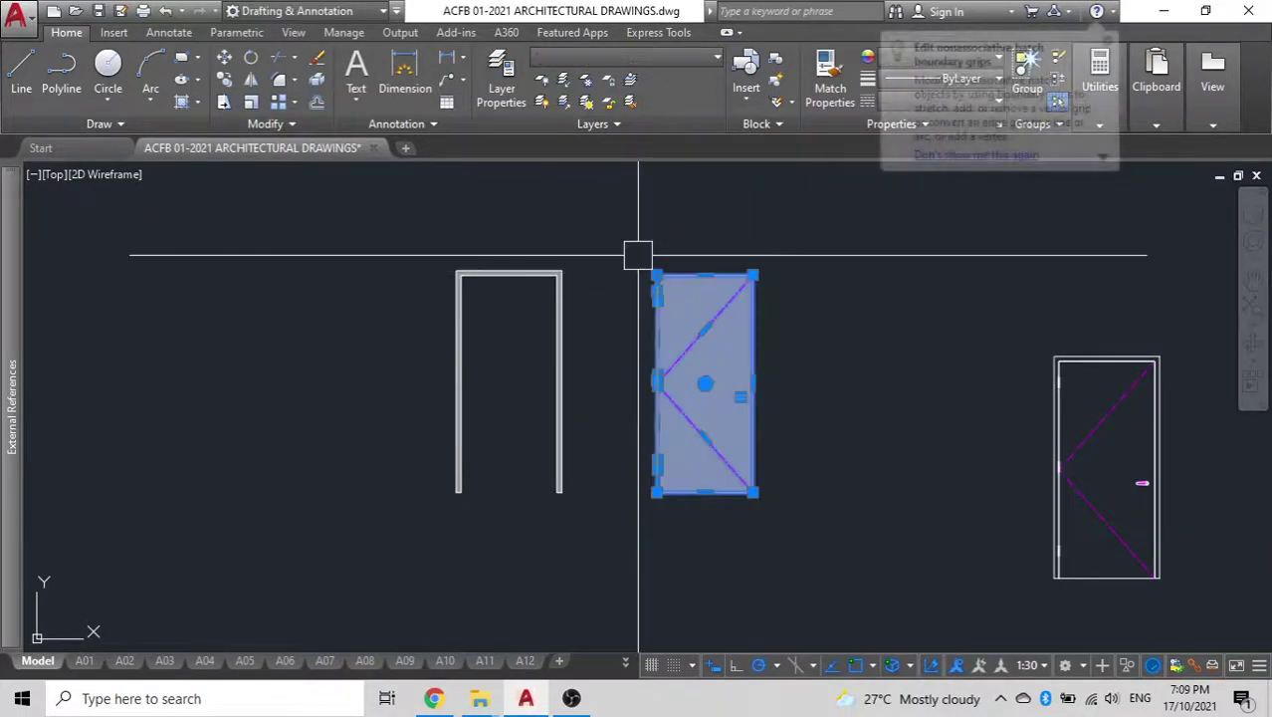
click(669, 298)
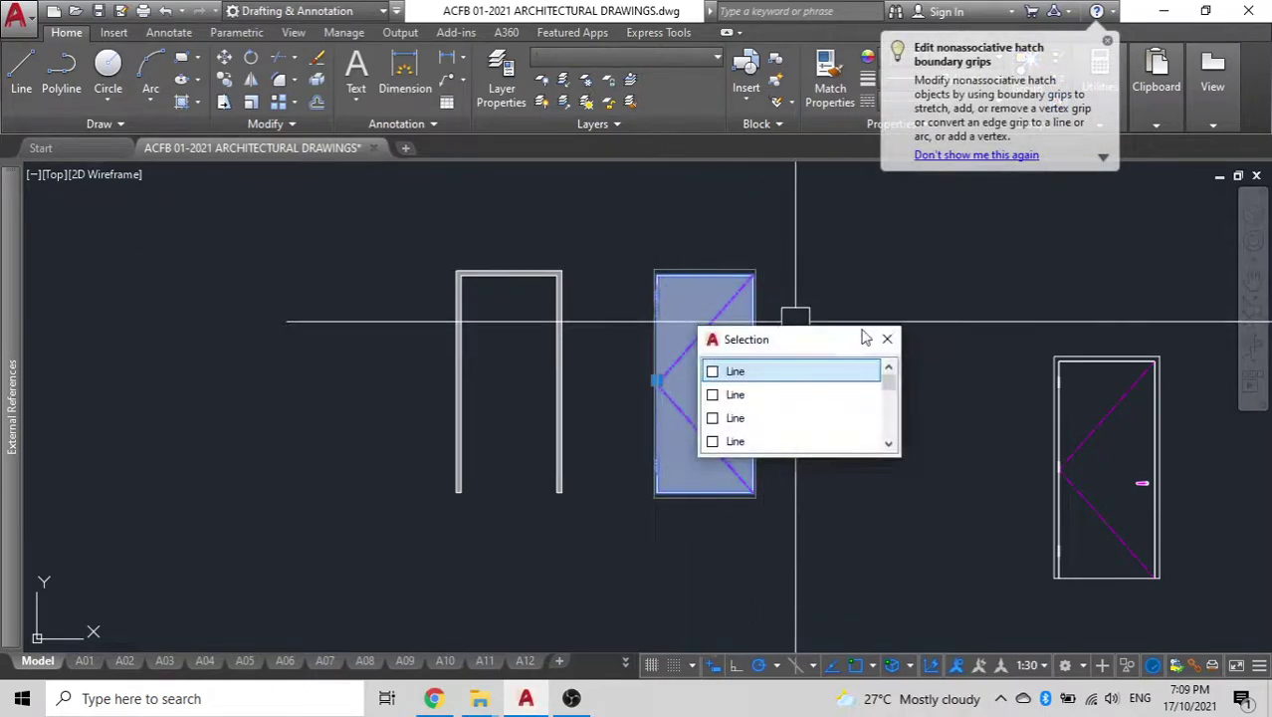
Move the grouped leaf into the frame opening, placing its lower-right corner at the frame's inner lower-right corner.
key(m)
key(space)
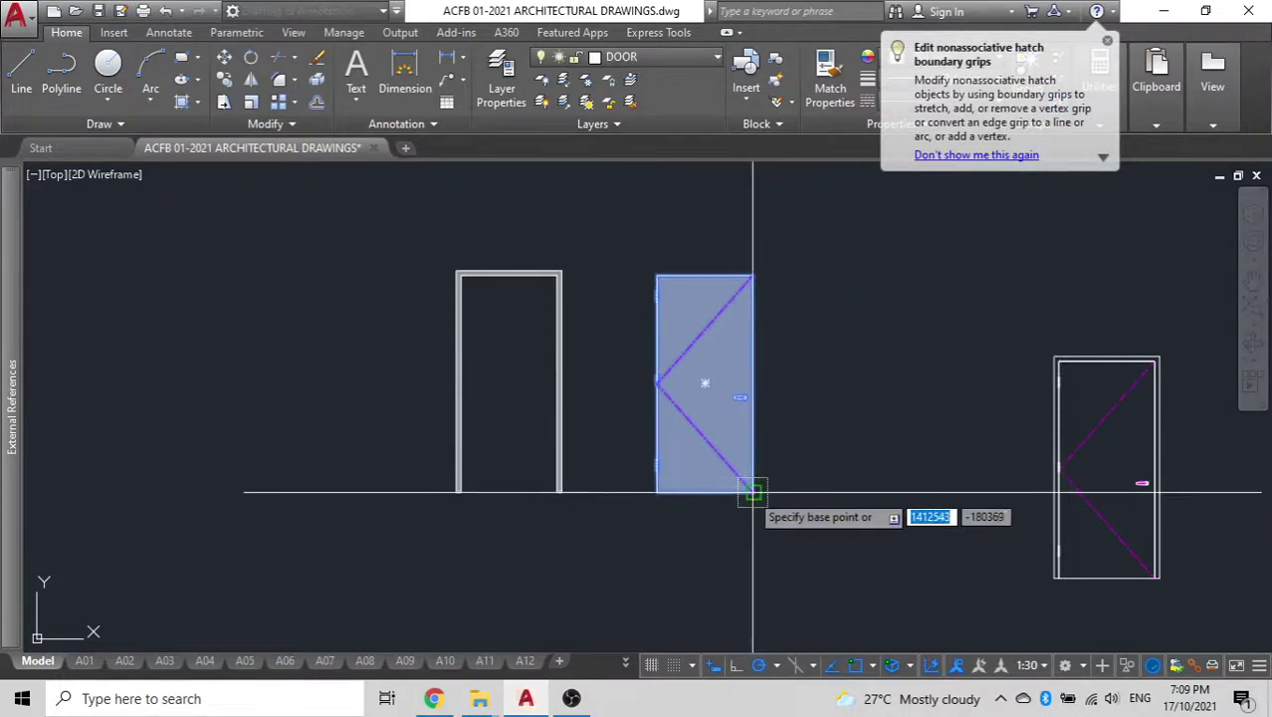
key(Escape)
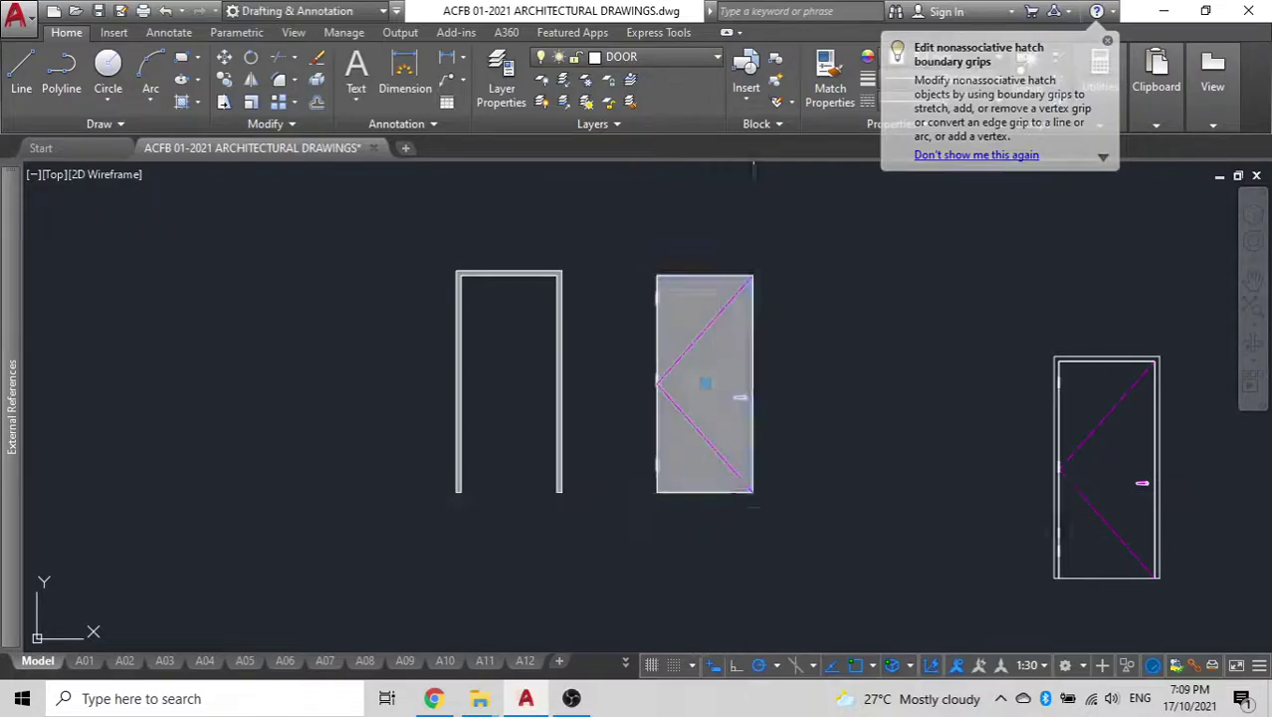
key(m)
key(space)
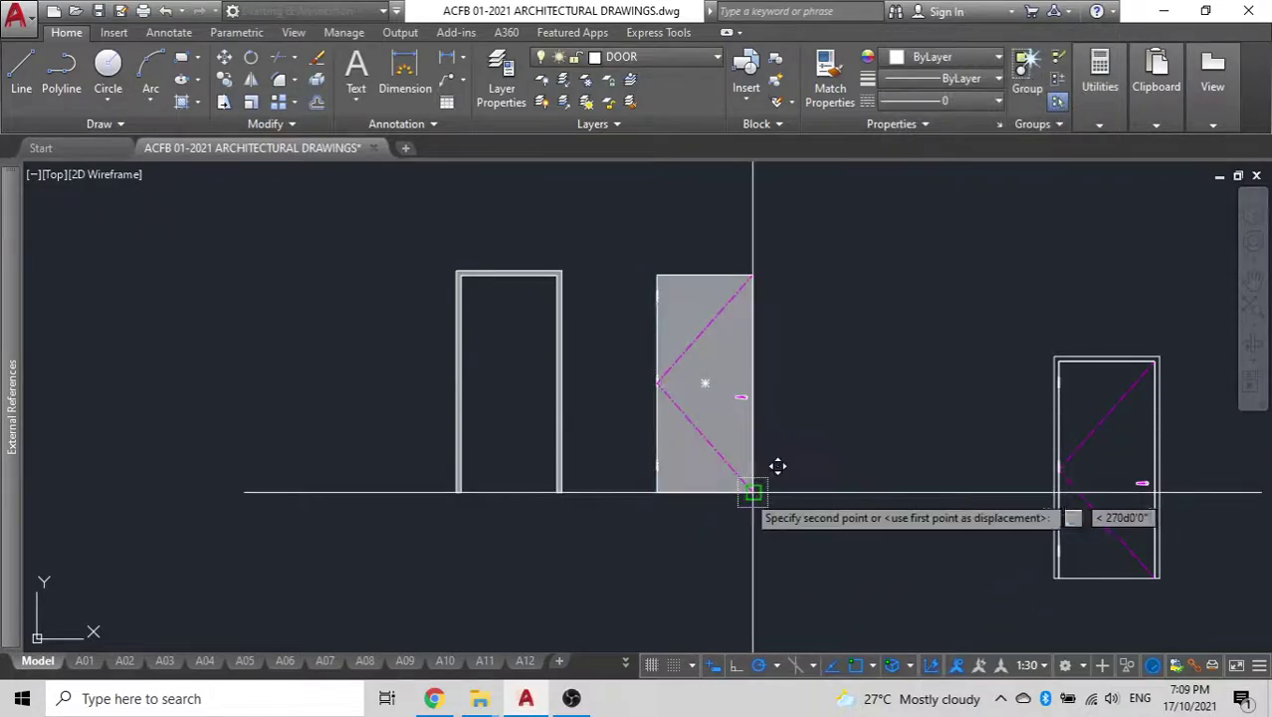
scroll(505, 482, up, 5)
click(714, 519)
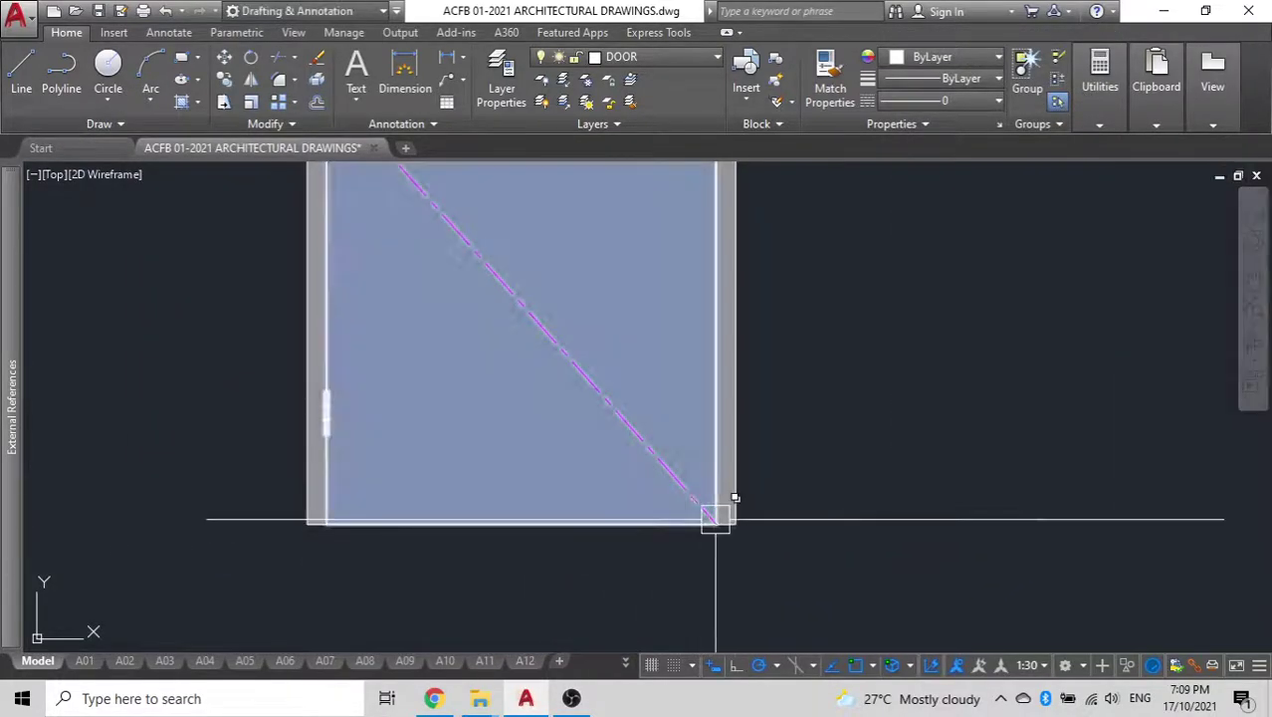
Group the hatched frame and the leaf into one complete door.
scroll(576, 497, down, 5)
click(654, 509)
click(393, 290)
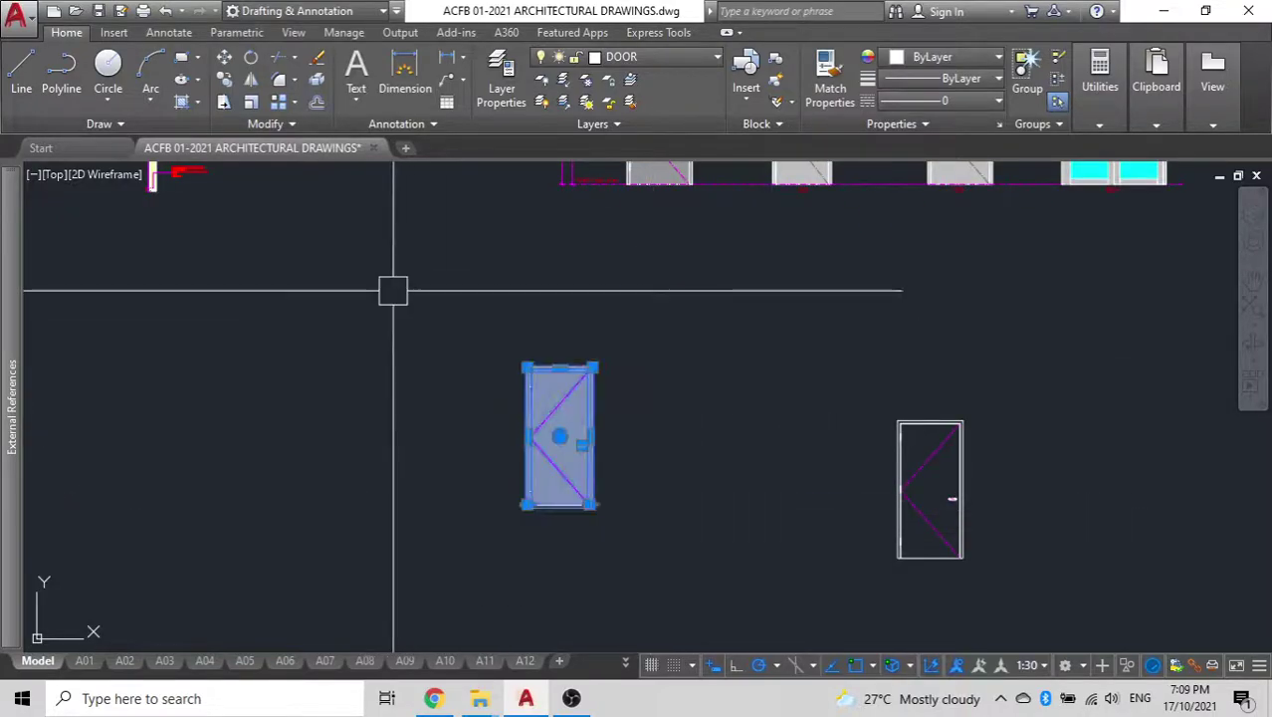
key(Escape)
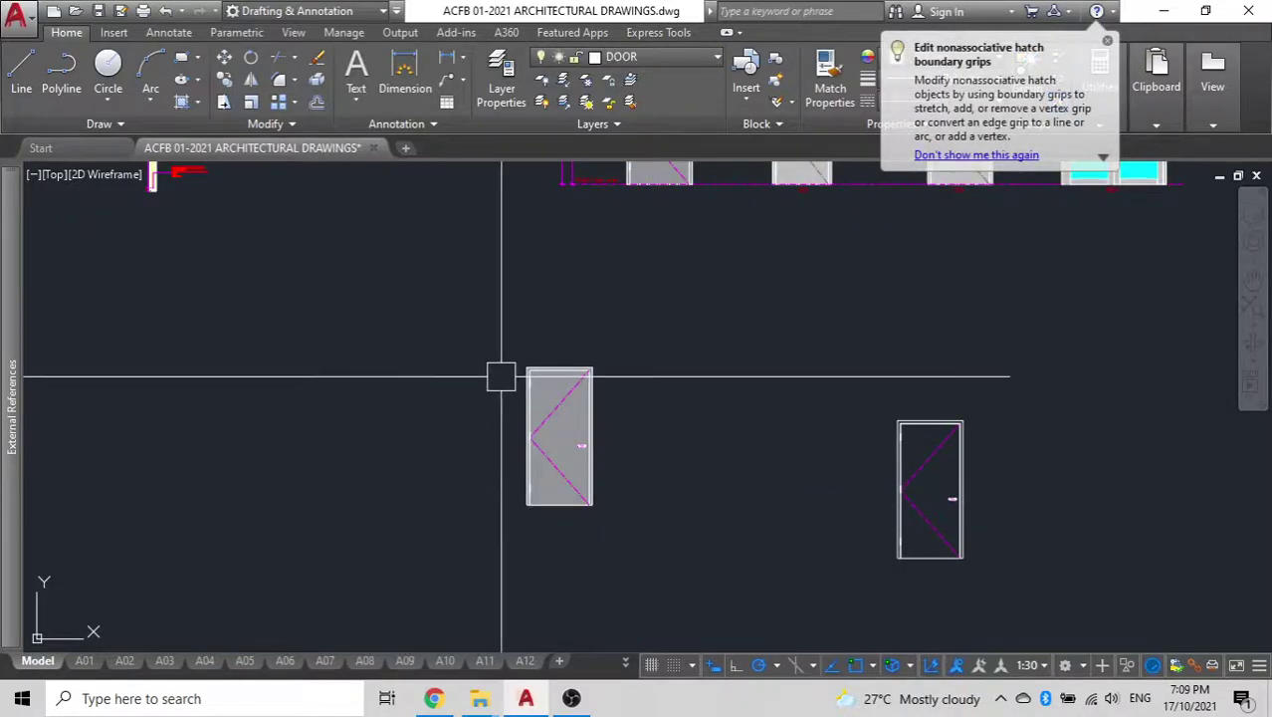
Delete the unhatched reference door standing to the right of the new door.
scroll(920, 461, down, 2)
click(973, 521)
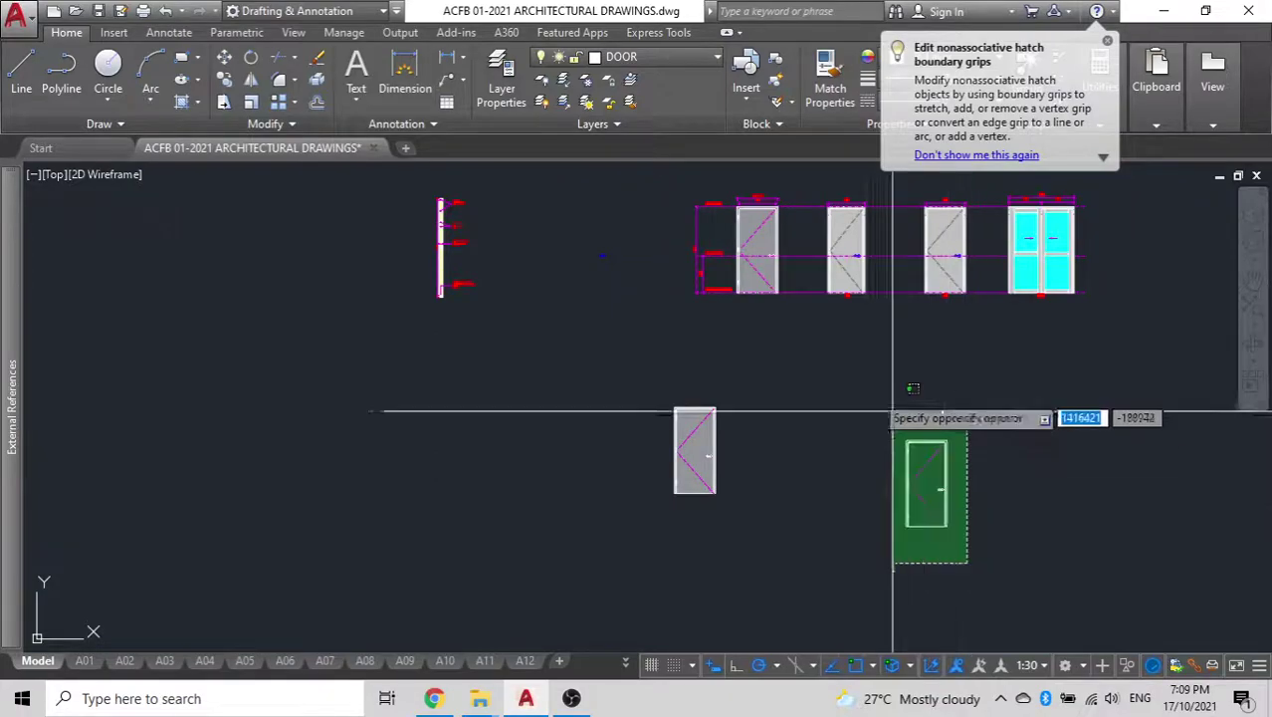
click(861, 383)
Ungroup the first door in the dimensioned elevation row, directly left of door D2.
scroll(769, 227, up, 3)
click(767, 242)
key(Escape)
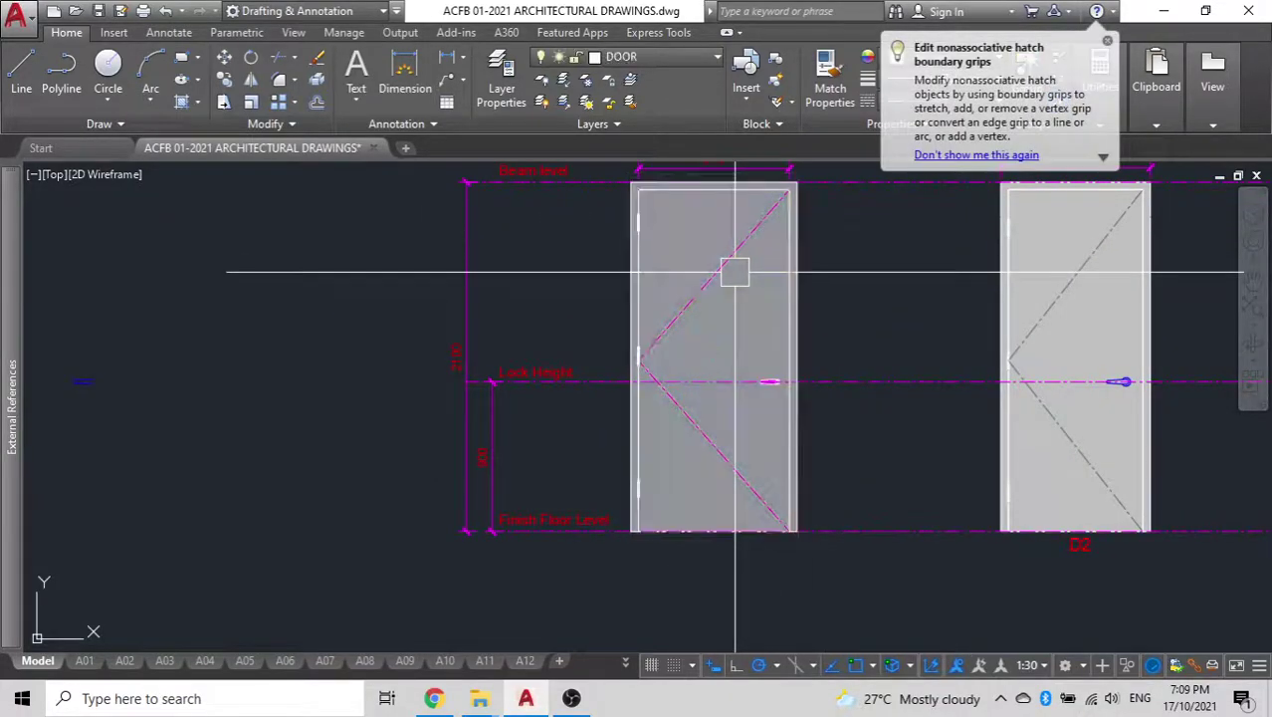
click(737, 267)
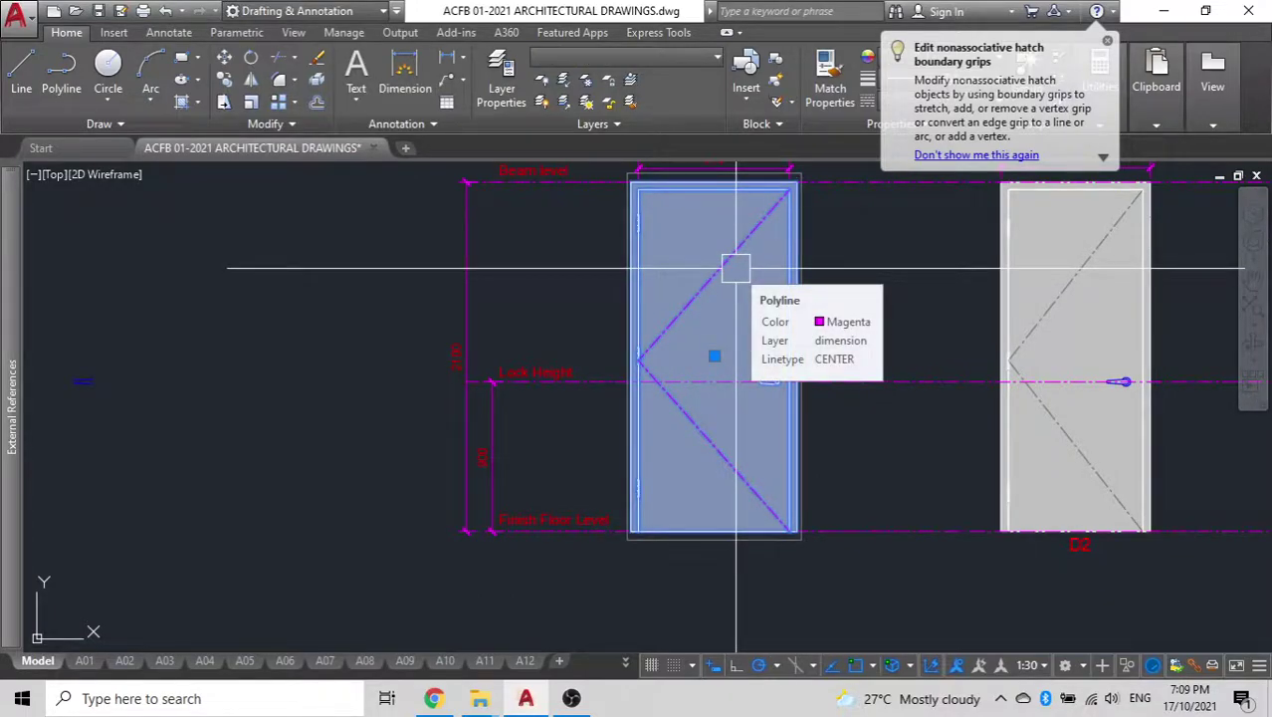
key(Escape)
click(784, 267)
click(665, 240)
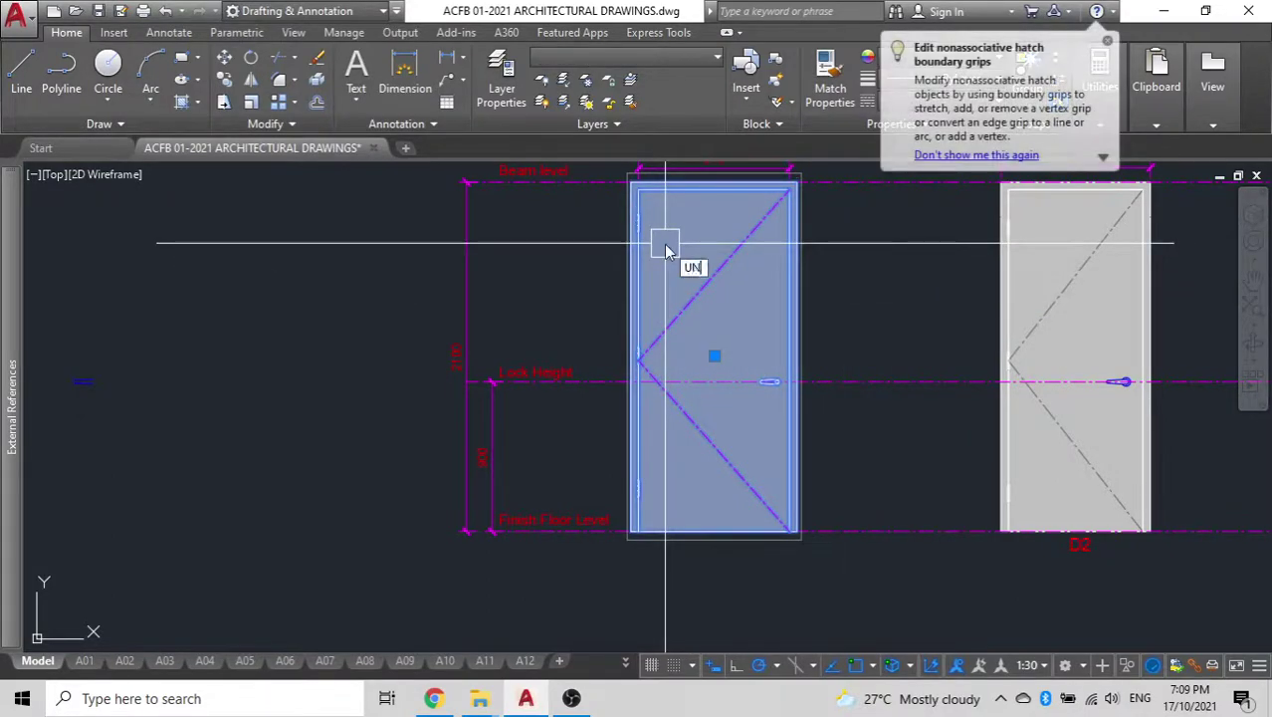
key(Escape)
Try deleting the ungrouped door's hatch, frame and swing lines piece by piece, and undo these changes.
click(756, 274)
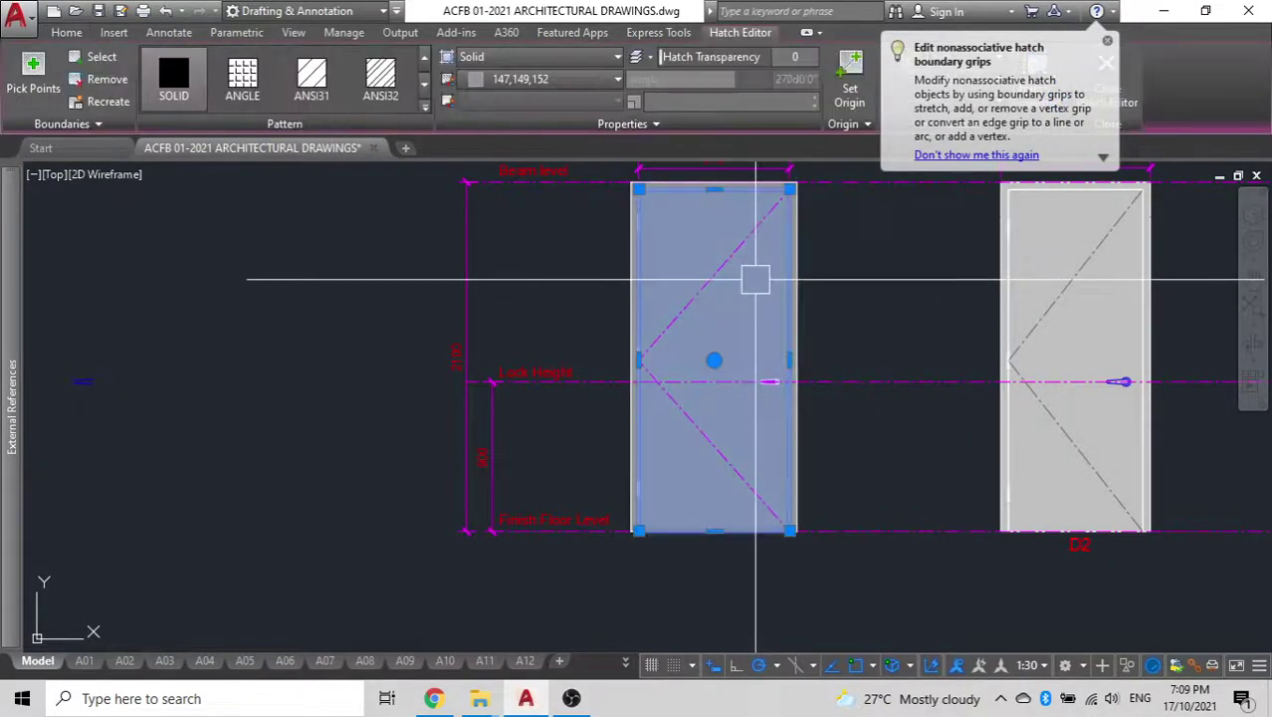
key(Delete)
click(861, 292)
click(588, 243)
key(Delete)
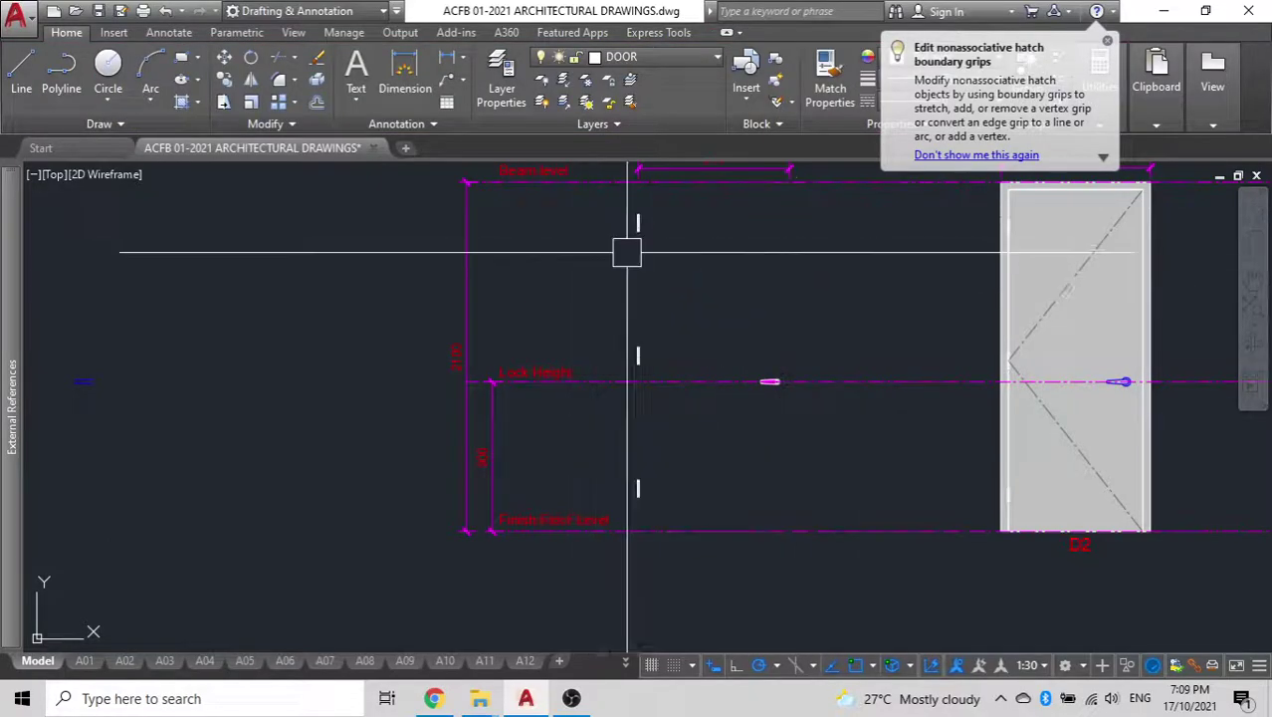
click(638, 266)
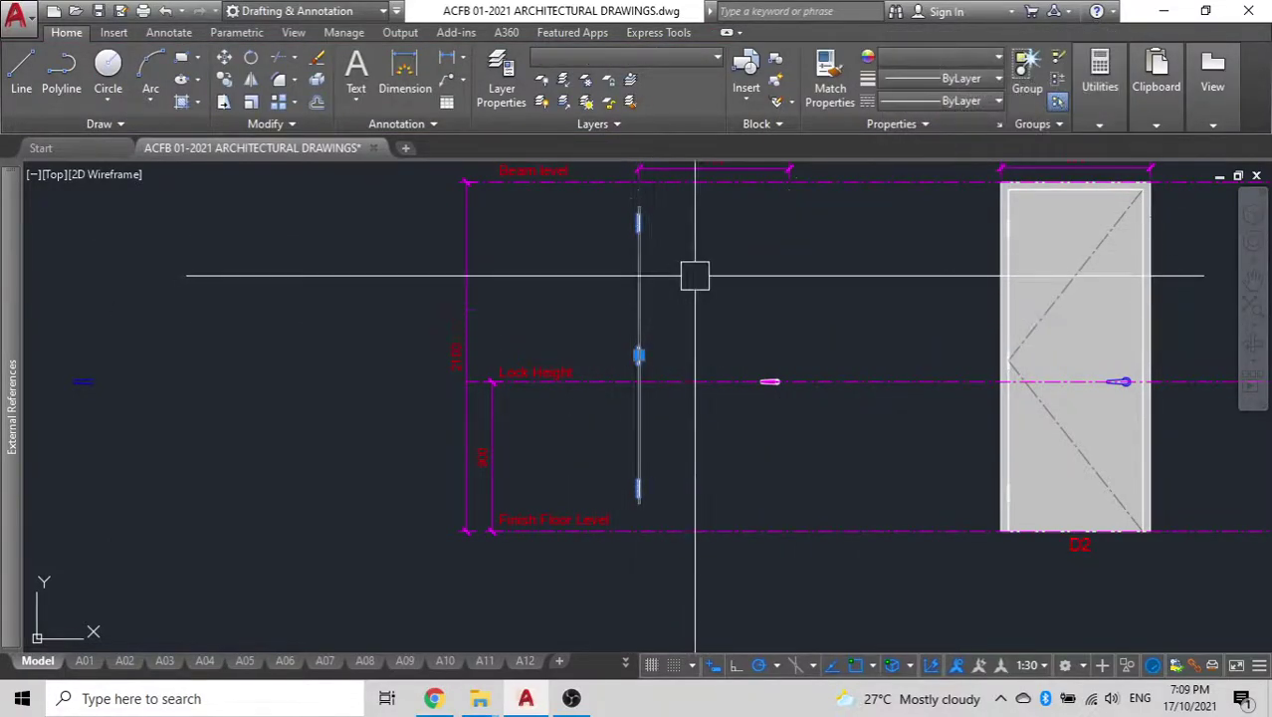
key(ctrl+z)
key(ctrl+z)
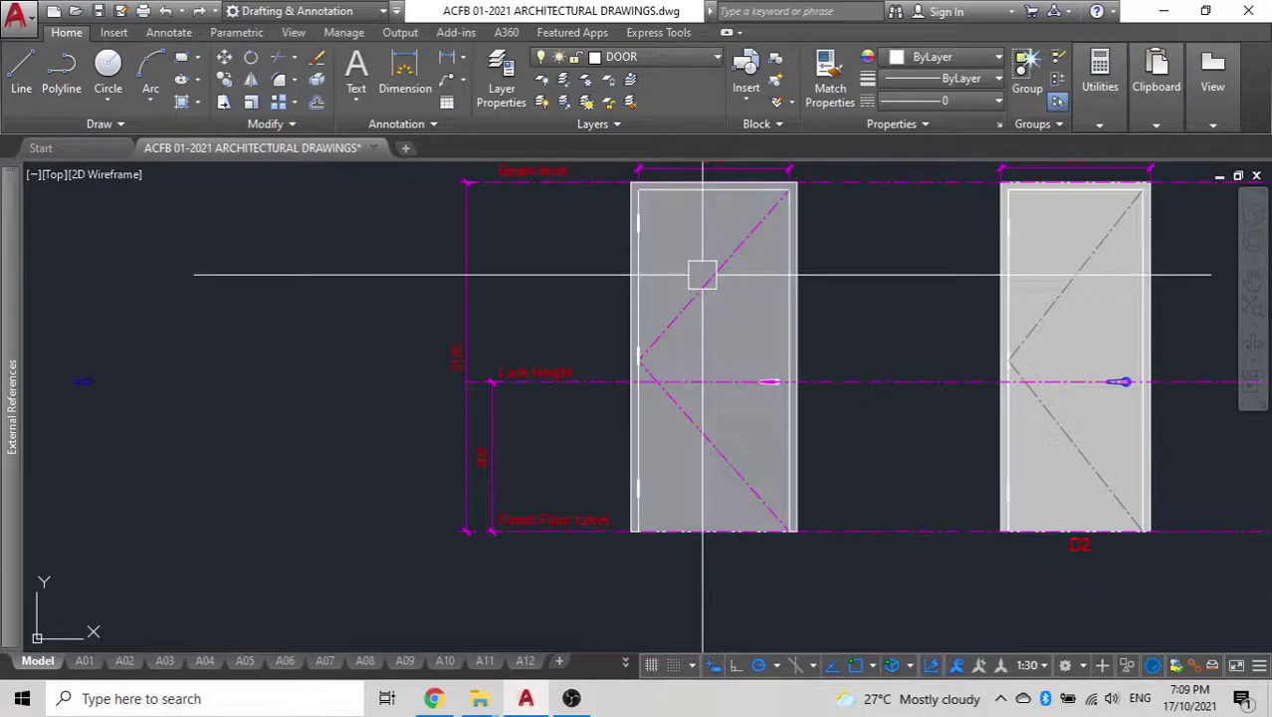
Delete the entire grouped door left of D2, keeping its dimensions and level lines.
click(794, 269)
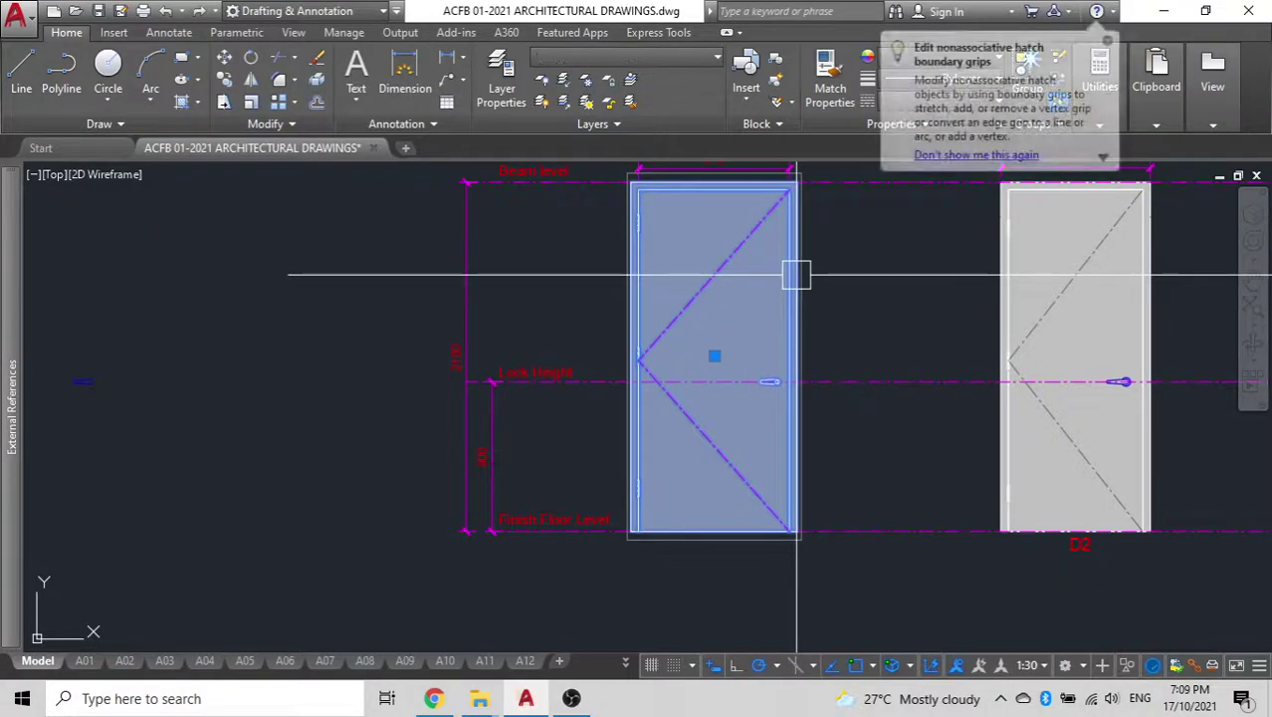
key(Delete)
Move the new door by its upper-left corner to the start of the 1000 RO dimension in the elevation row.
scroll(719, 460, down, 4)
middle_drag(718, 460, 719, 358)
click(731, 359)
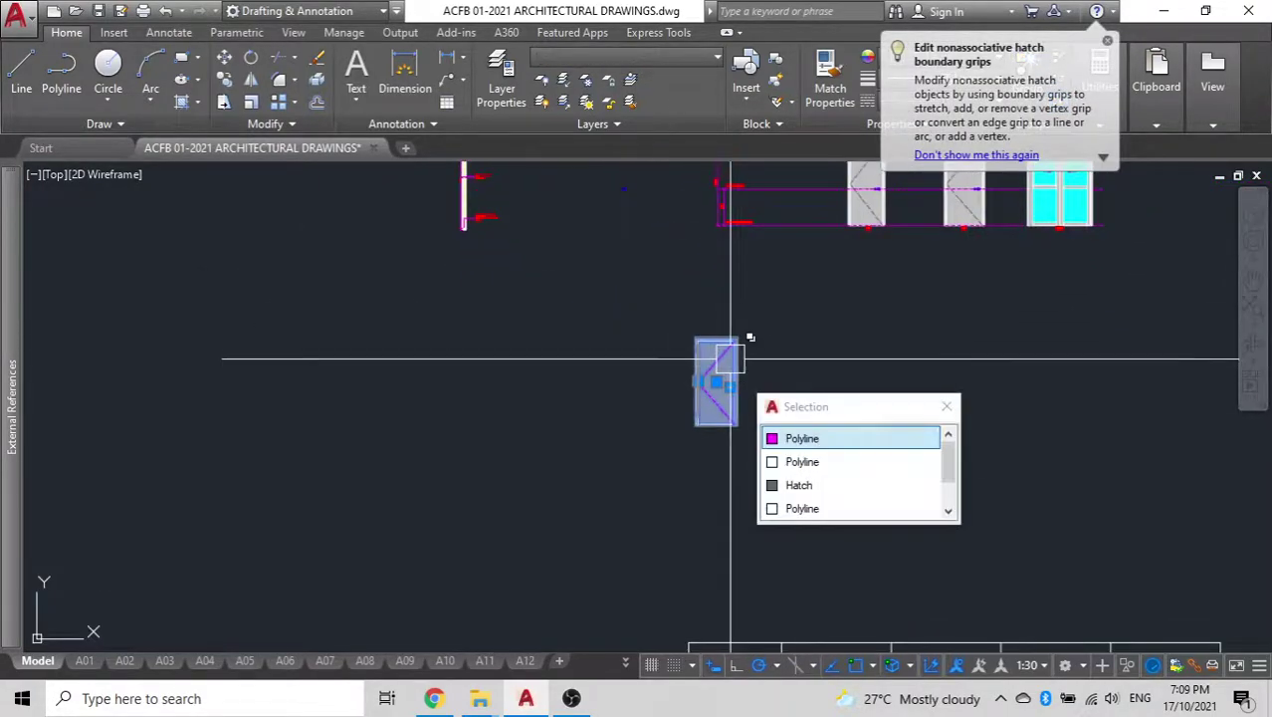
scroll(721, 366, up, 3)
key(Return)
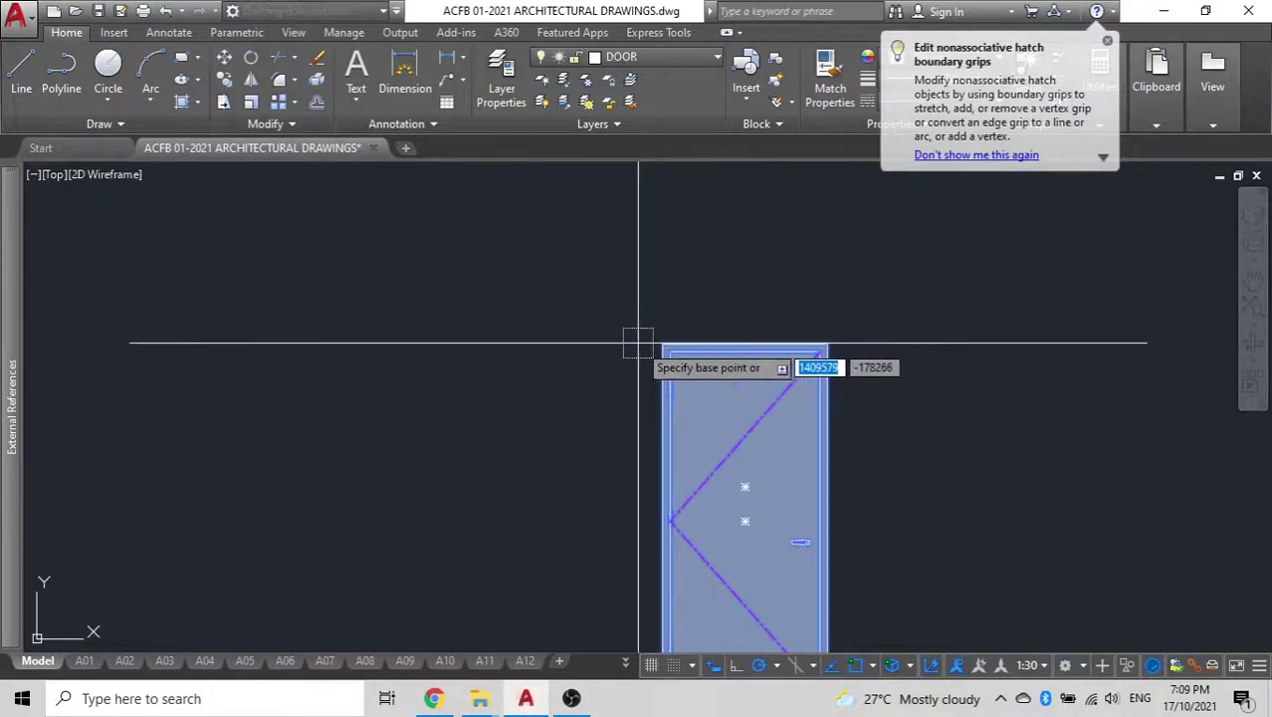
click(663, 344)
scroll(662, 345, down, 4)
scroll(607, 358, up, 5)
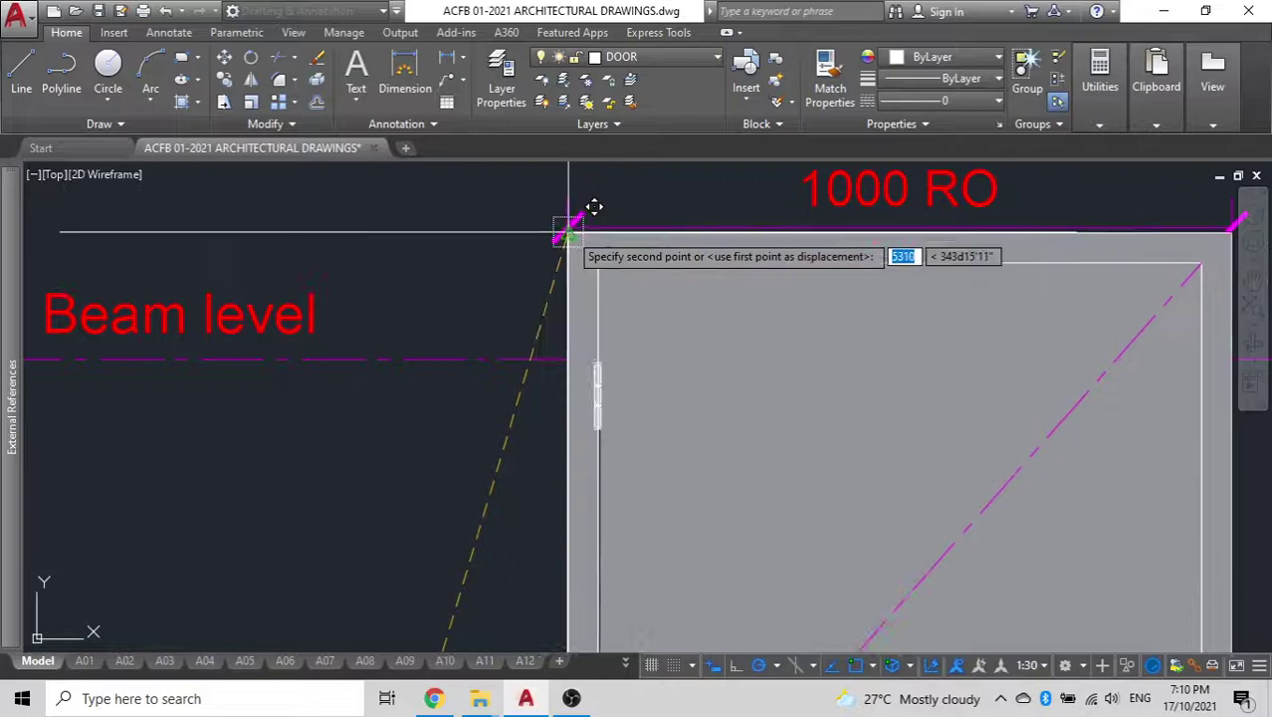
click(572, 227)
Move the door sideways so its left edge aligns with the extension line of the 1000 RO dimension.
click(580, 478)
key(Return)
scroll(578, 230, up, 6)
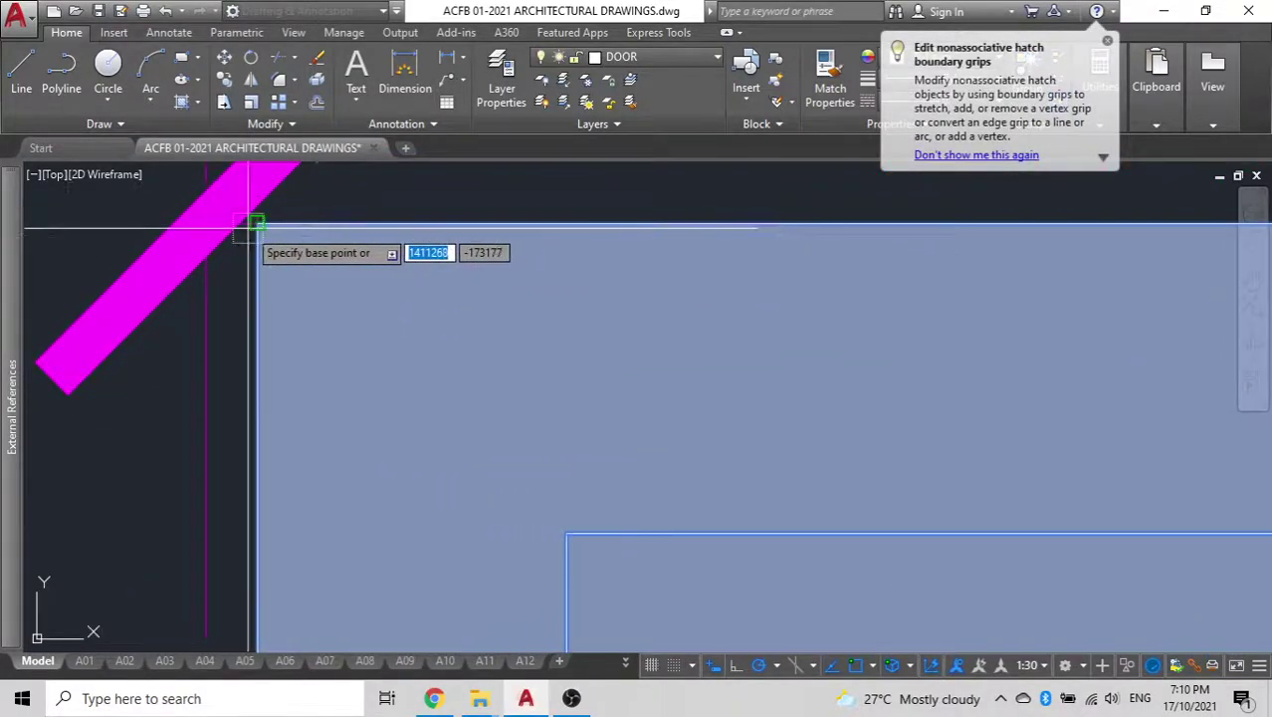
click(256, 221)
scroll(300, 272, down, 4)
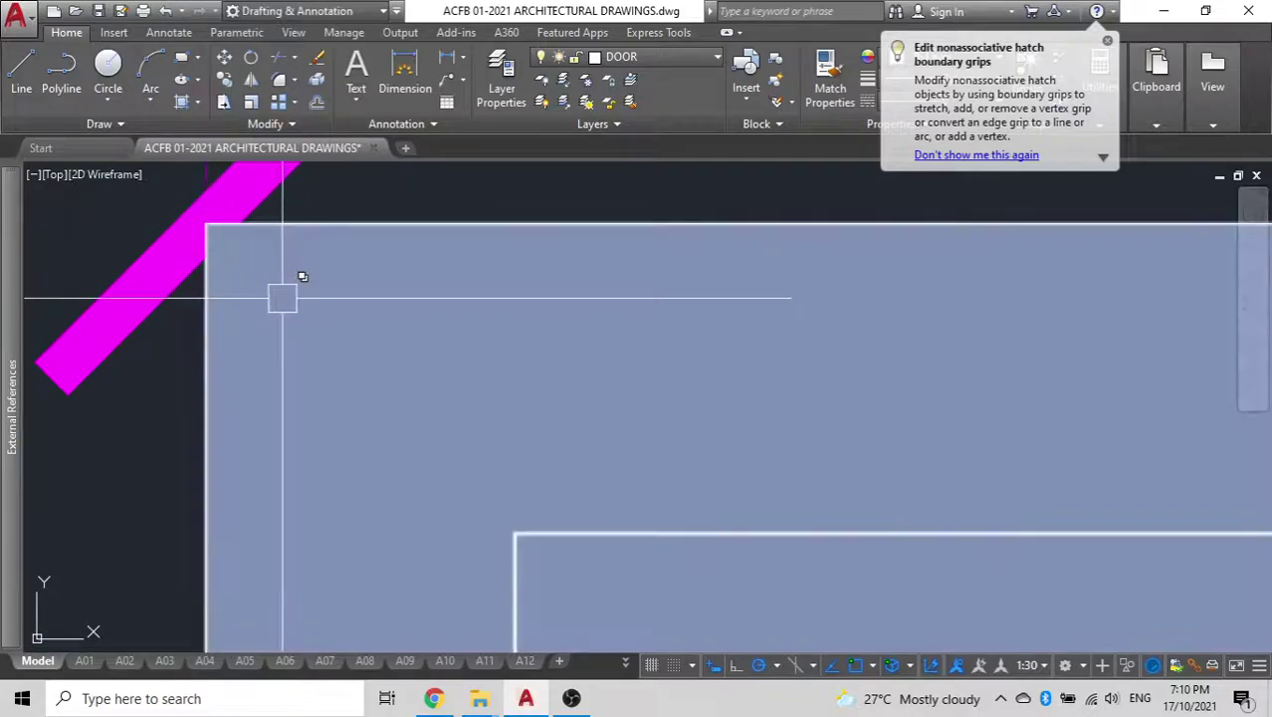
Move the door vertically so its bottom edge sits on the finish floor level line.
scroll(473, 419, down, 6)
middle_drag(480, 368, 503, 218)
scroll(536, 364, down, 4)
middle_drag(536, 366, 582, 272)
click(623, 324)
key(space)
scroll(579, 456, up, 8)
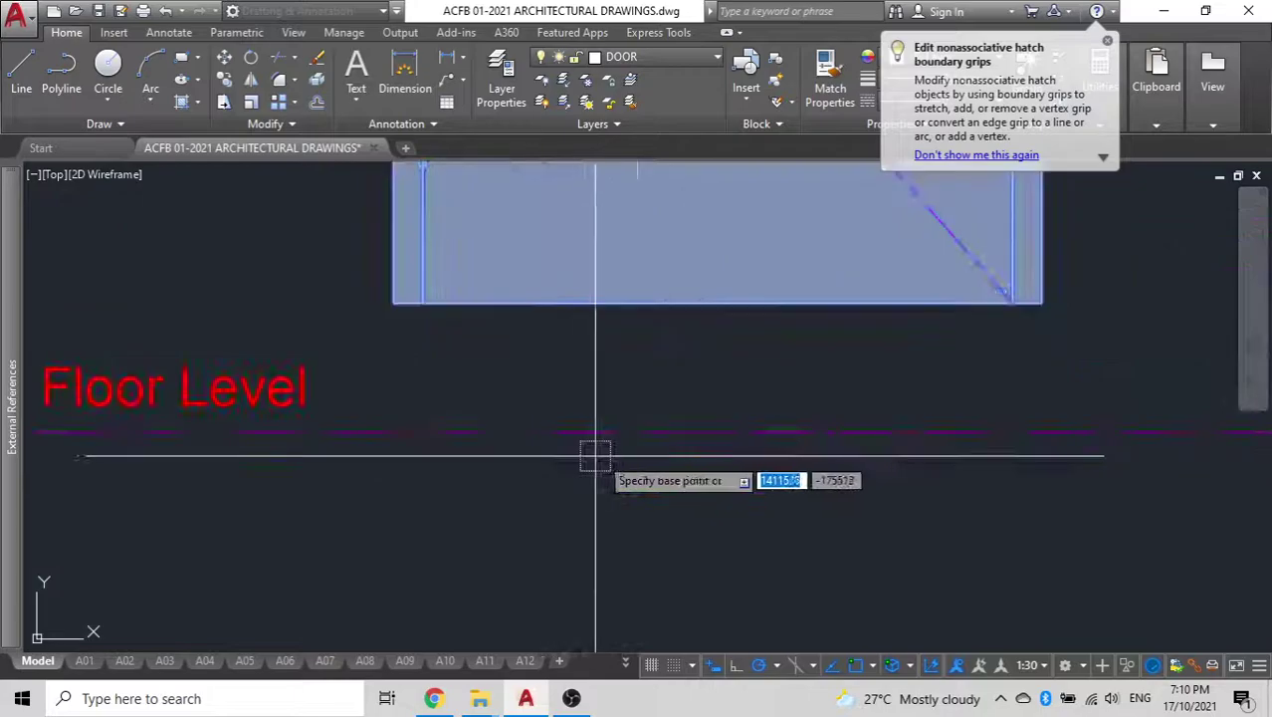
click(715, 301)
scroll(709, 378, down, 6)
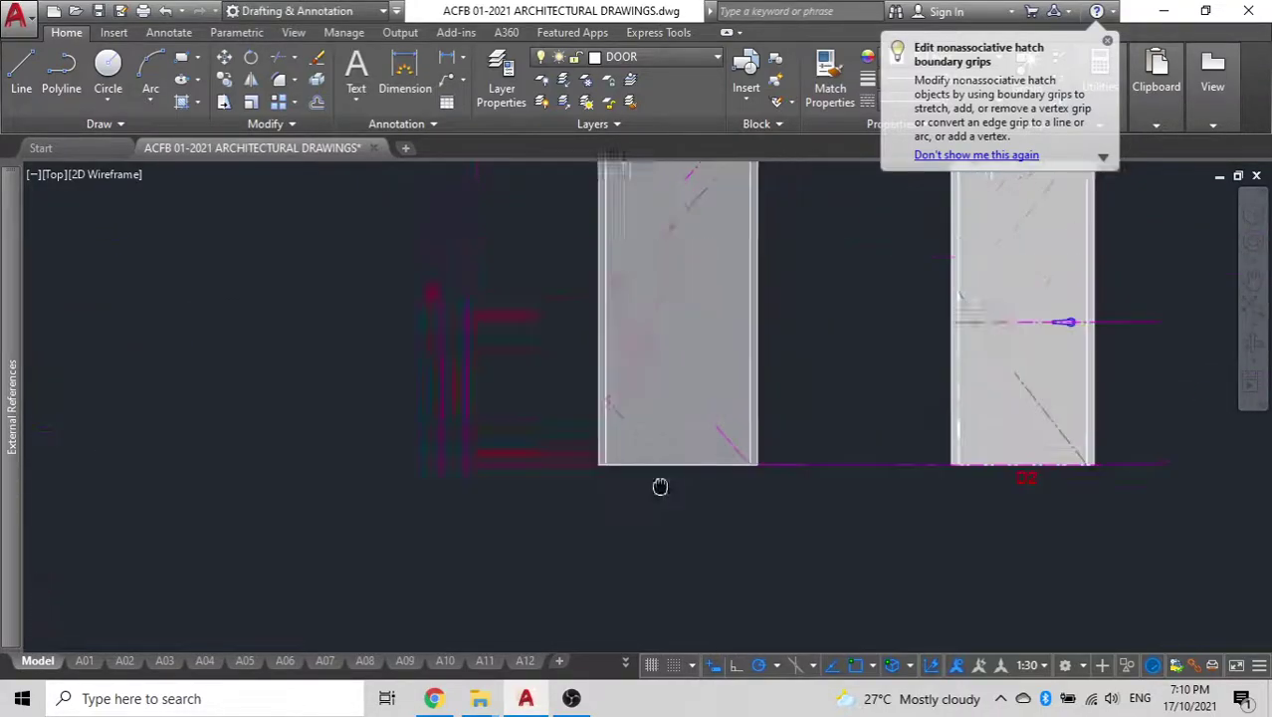
Examine the width dimensions above the new door, the rest of the door row and the window elevations.
scroll(610, 303, up, 5)
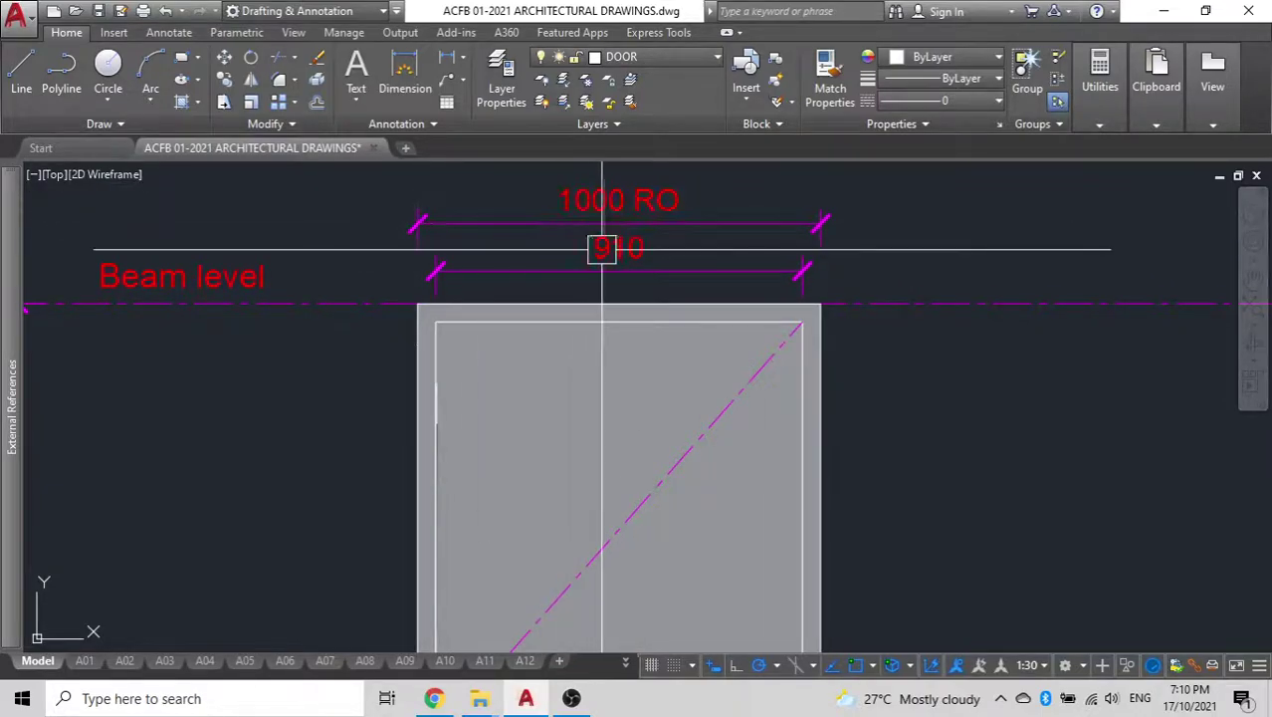
mouse_move(626, 228)
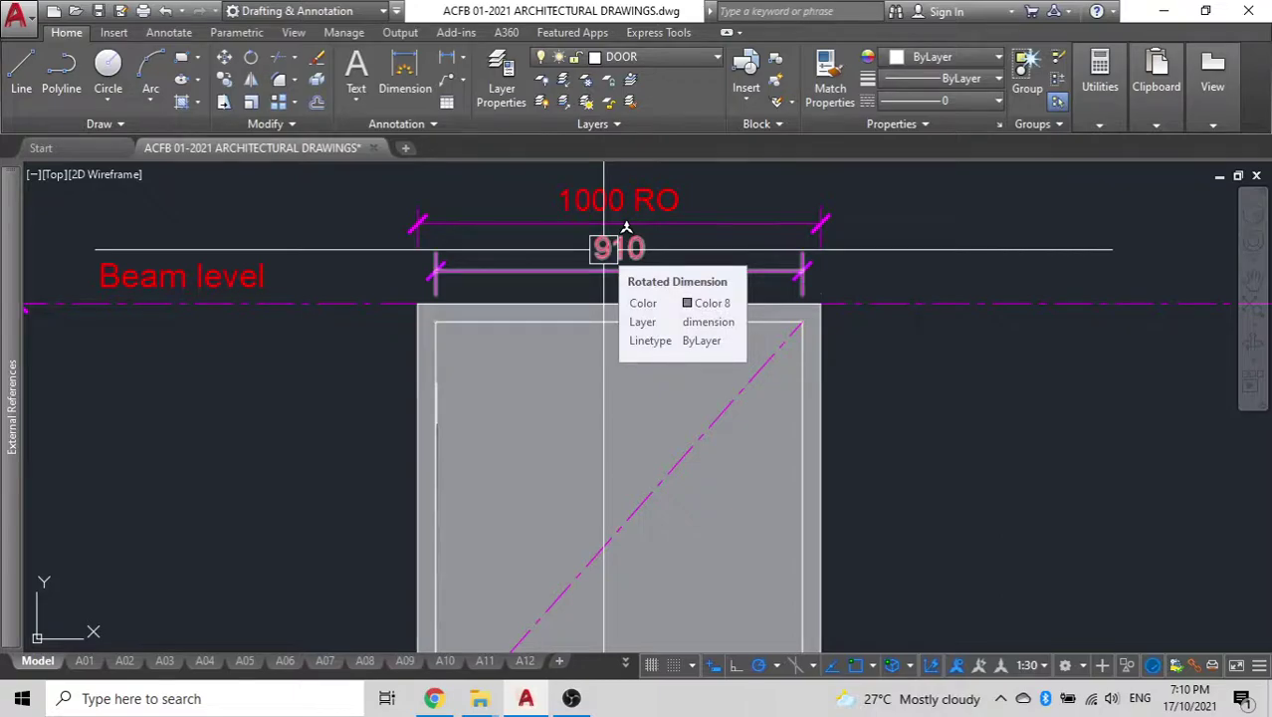
scroll(763, 418, down, 4)
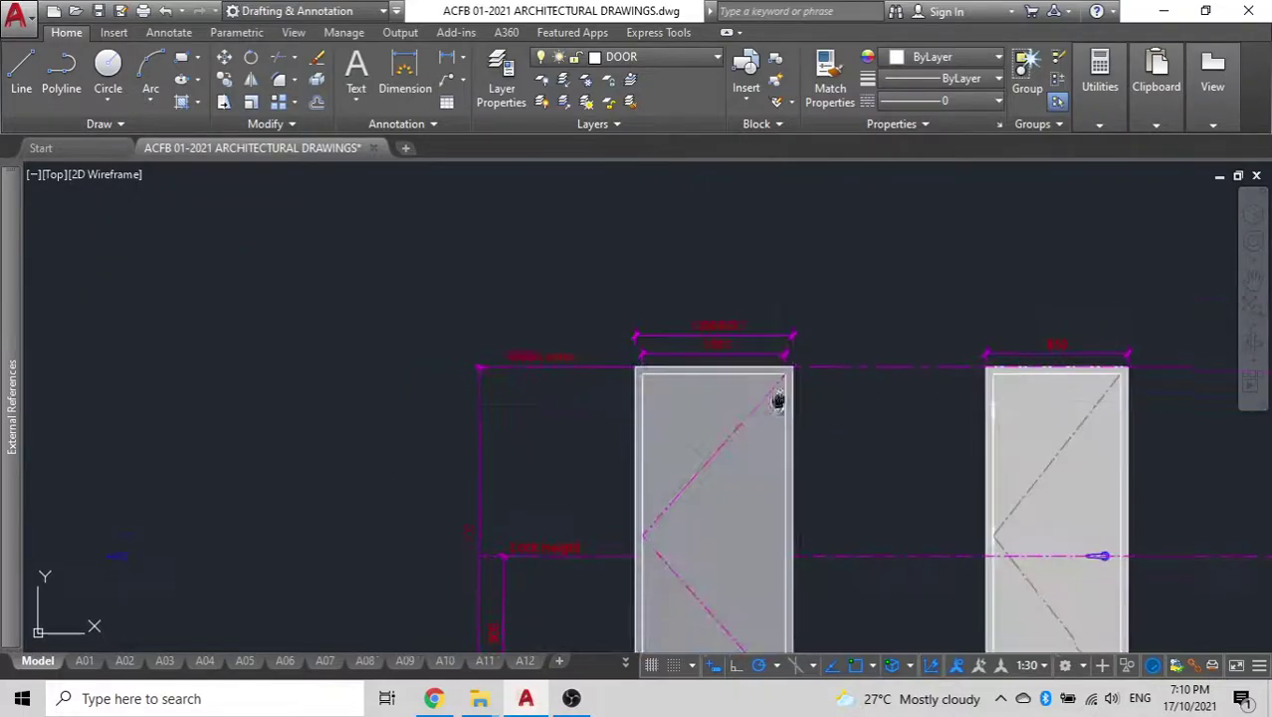
scroll(647, 405, down, 6)
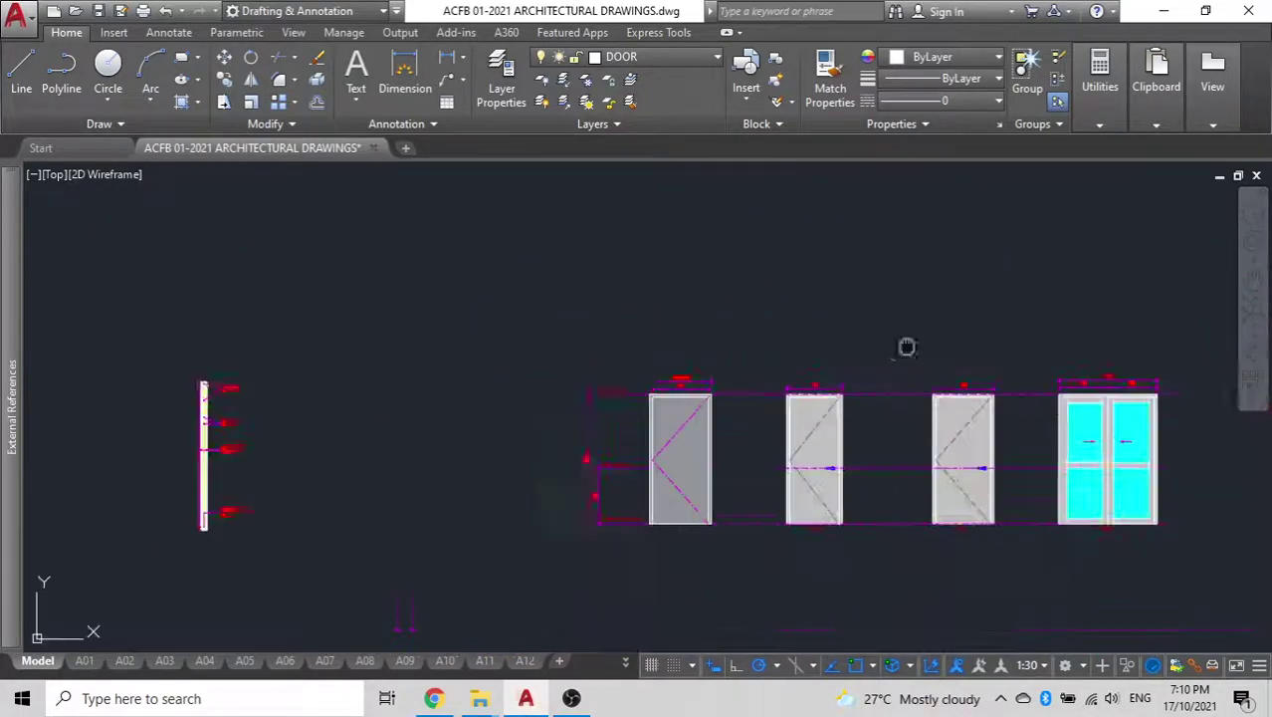
scroll(657, 436, up, 1)
scroll(963, 389, up, 4)
scroll(746, 500, down, 1)
middle_drag(747, 501, 995, 197)
scroll(763, 359, down, 4)
scroll(207, 401, up, 5)
middle_drag(370, 502, 356, 599)
scroll(377, 412, down, 4)
scroll(755, 426, down, 2)
middle_drag(703, 495, 389, 596)
scroll(783, 421, up, 2)
scroll(733, 490, down, 3)
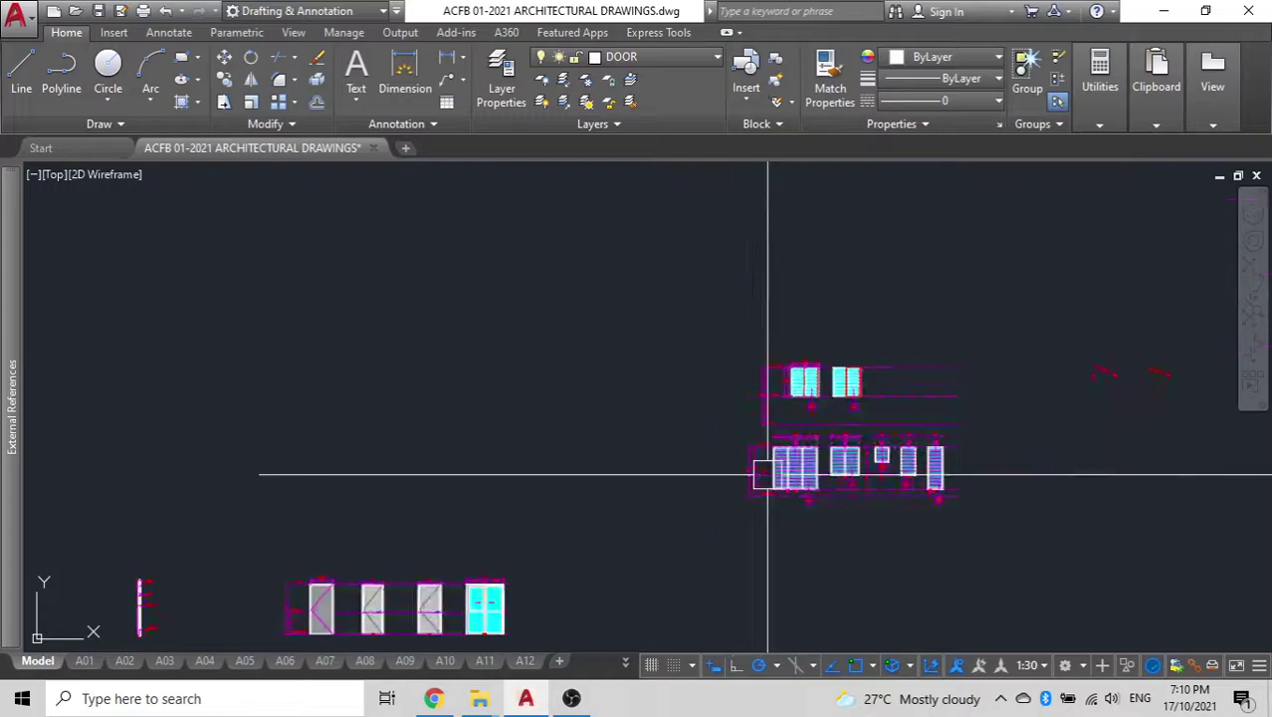
Review the lock height dimension beside the new door and the width dimension of door D2.
middle_drag(766, 475, 1167, 212)
scroll(696, 332, up, 5)
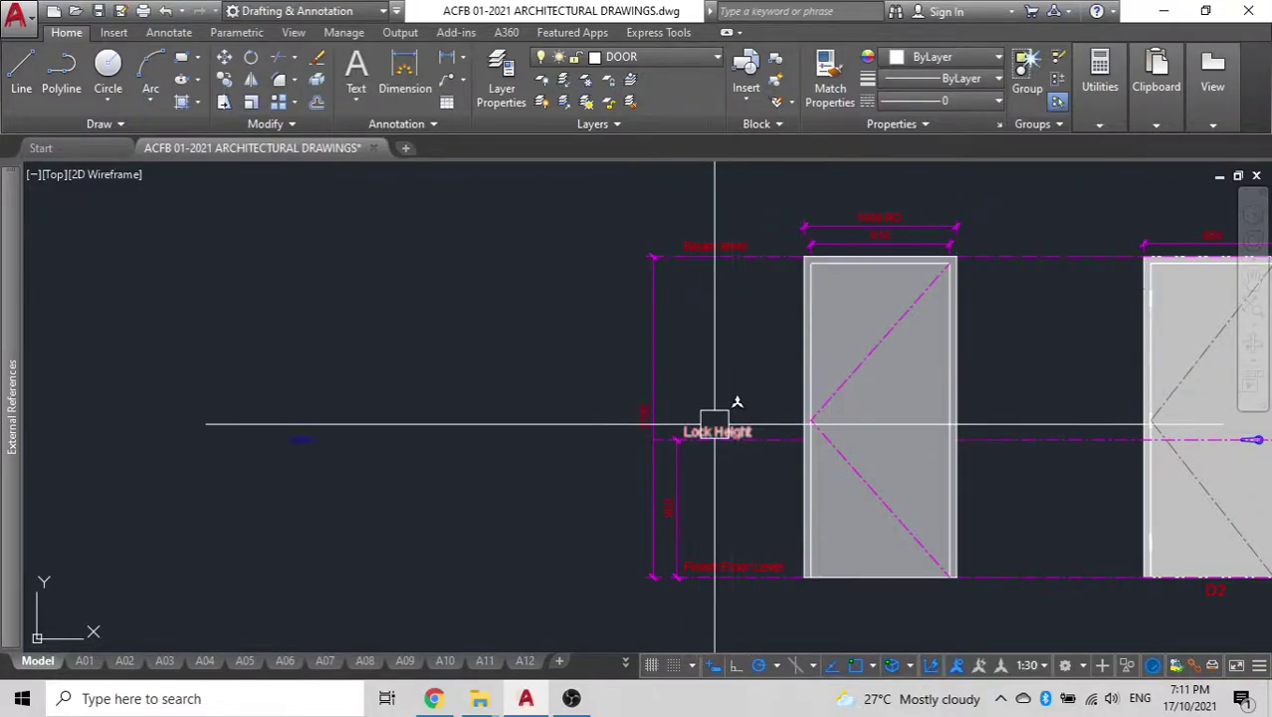
scroll(677, 502, up, 4)
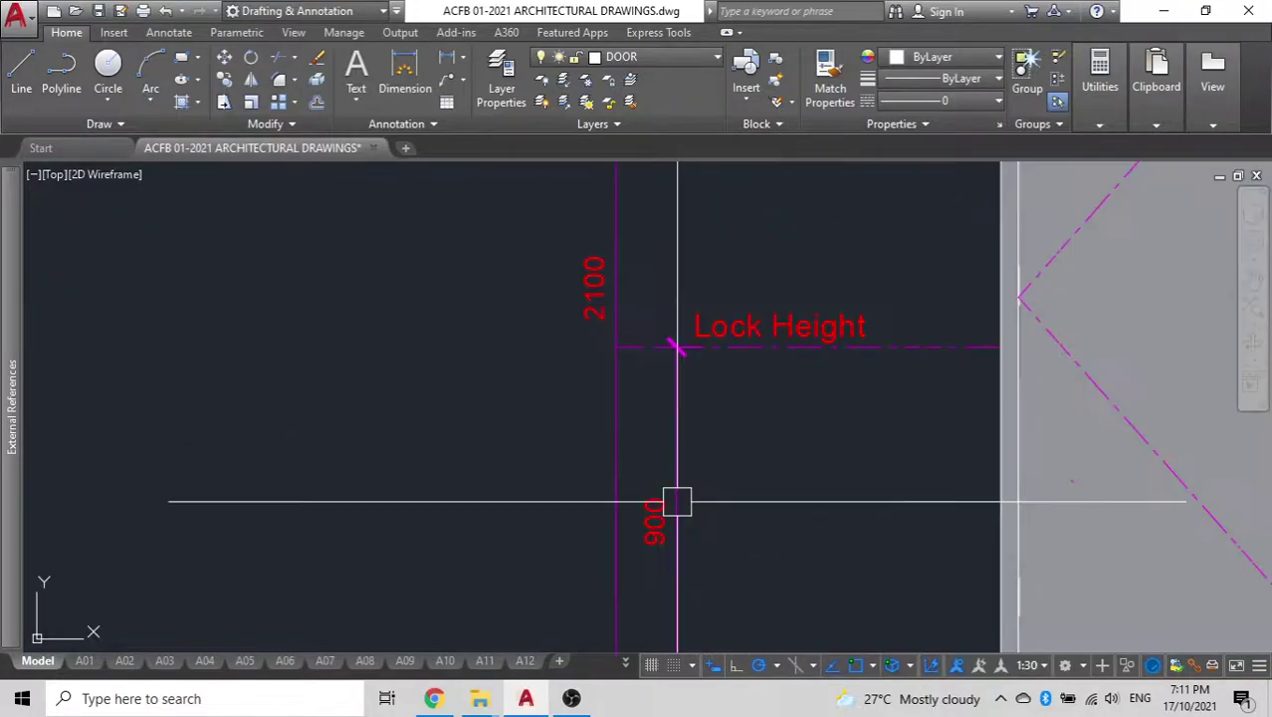
scroll(677, 502, down, 8)
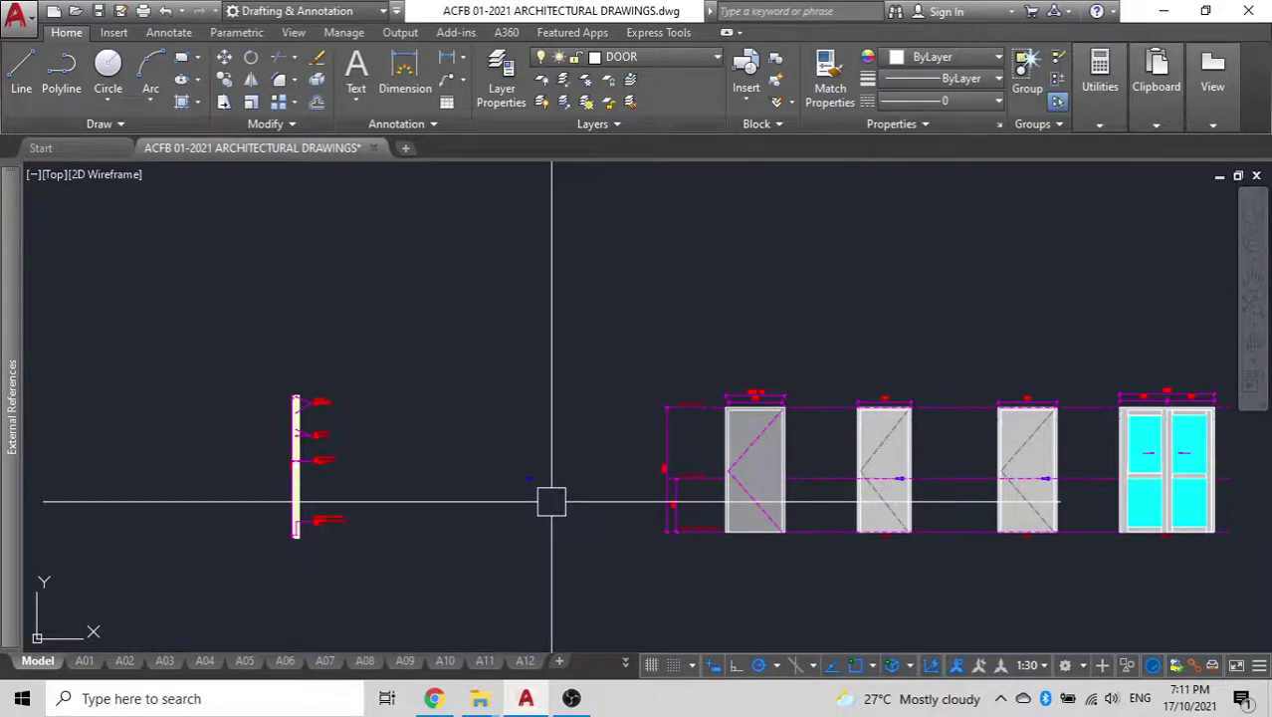
scroll(856, 414, up, 8)
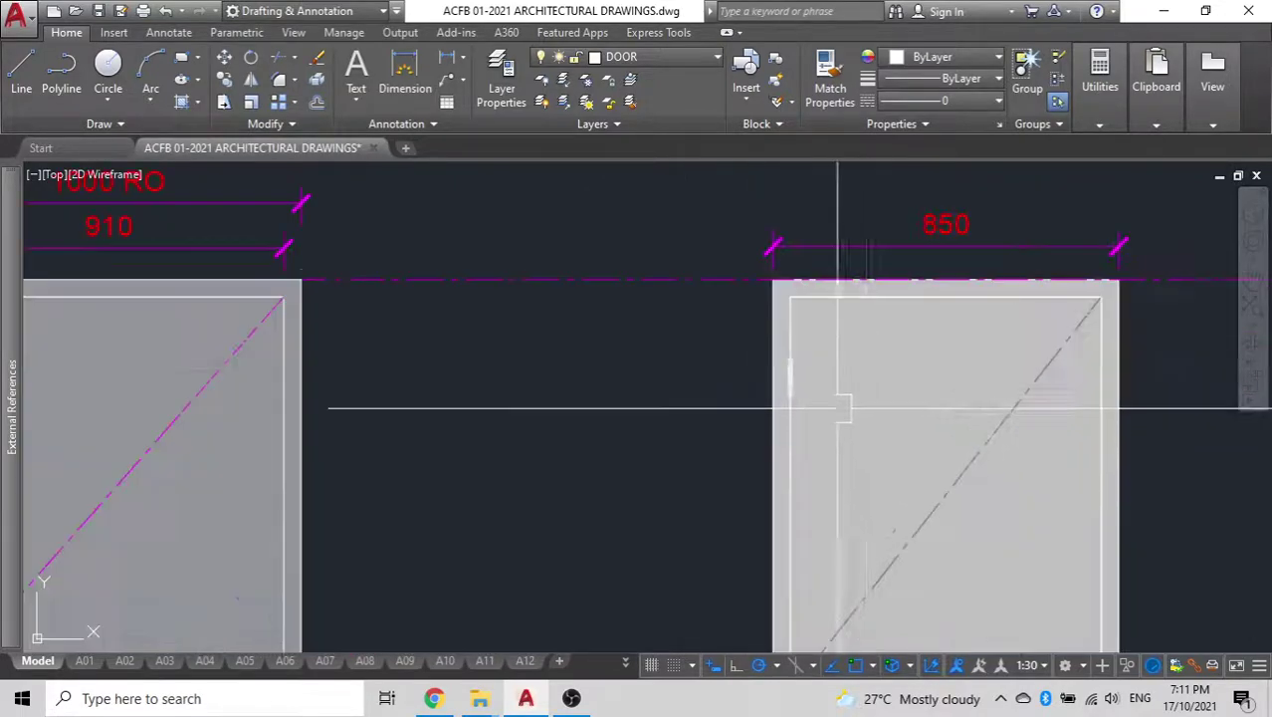
scroll(748, 234, down, 4)
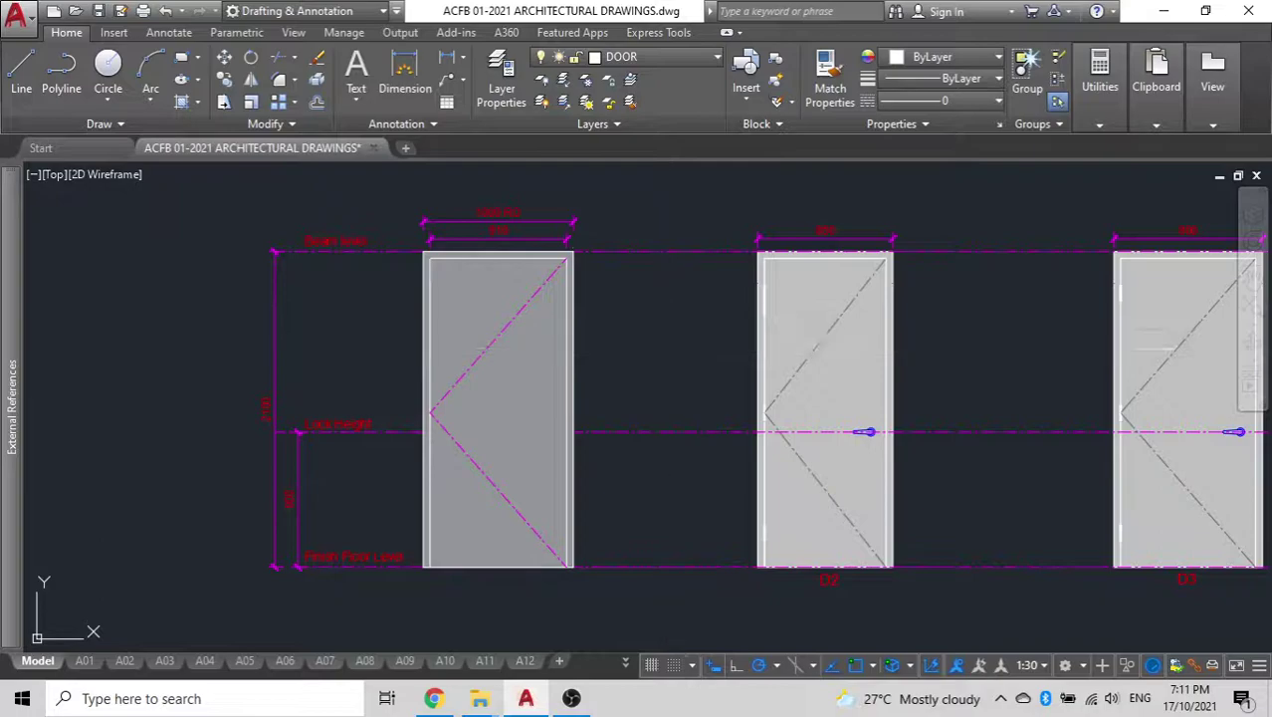
Move the new door 5000 to the left, out of the elevation row and clear of its dimension lines.
click(547, 372)
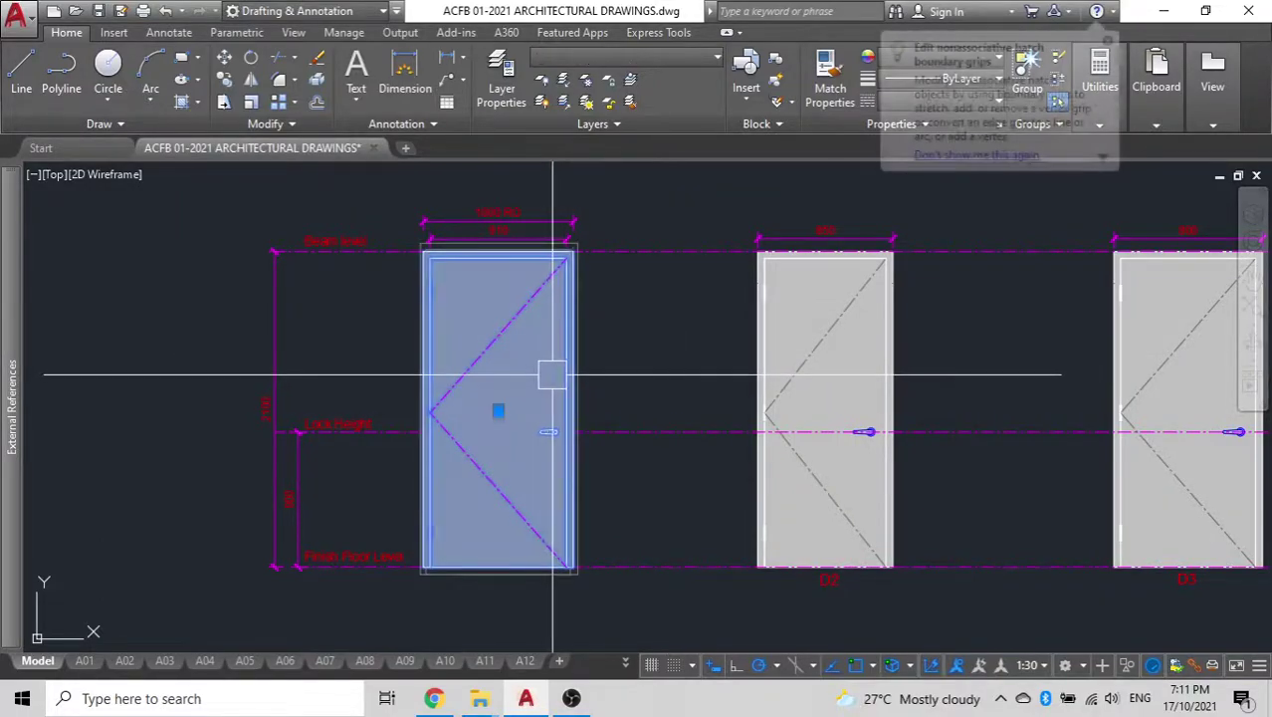
key(Escape)
click(550, 366)
scroll(550, 365, down, 4)
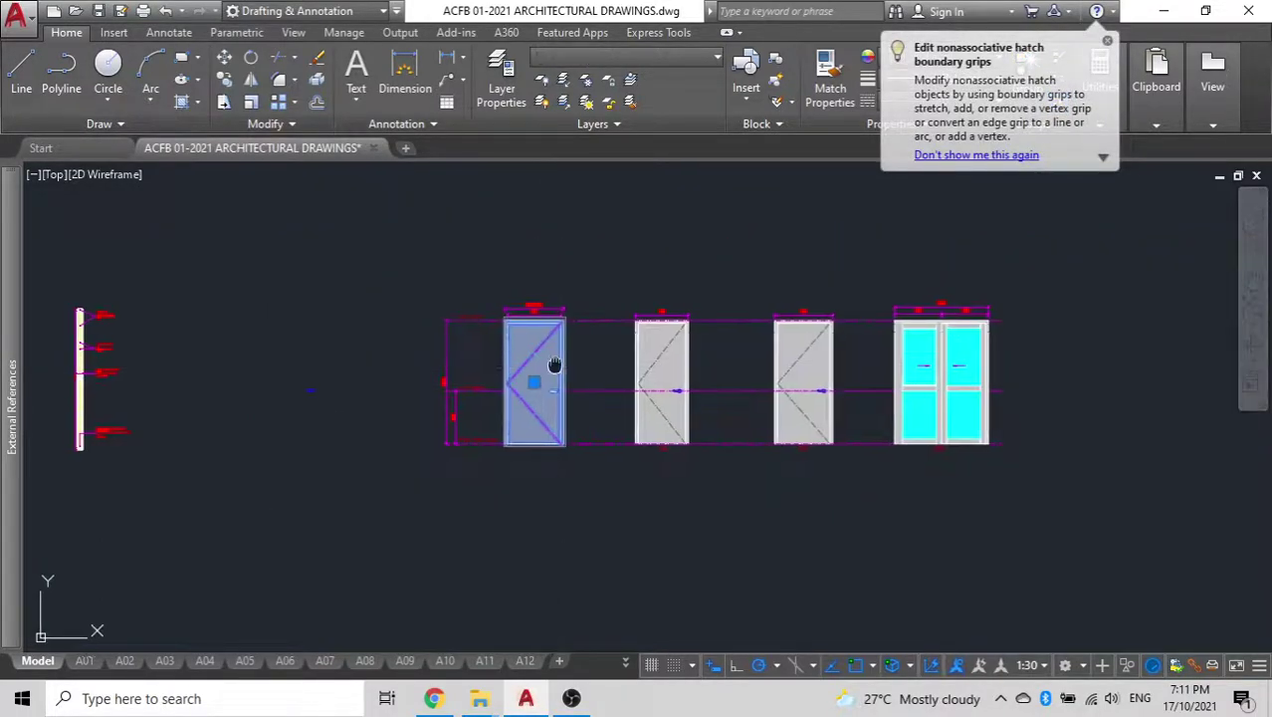
scroll(625, 344, up, 10)
scroll(634, 361, down, 8)
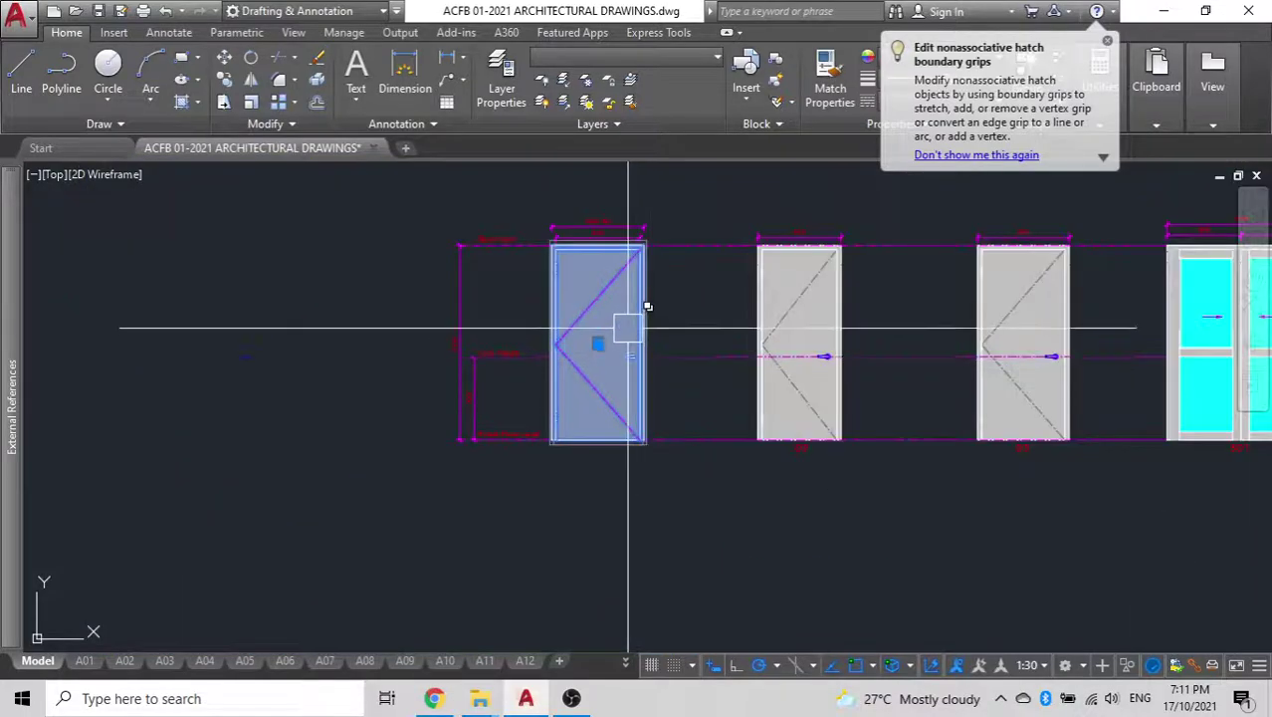
scroll(627, 326, up, 4)
scroll(625, 321, down, 6)
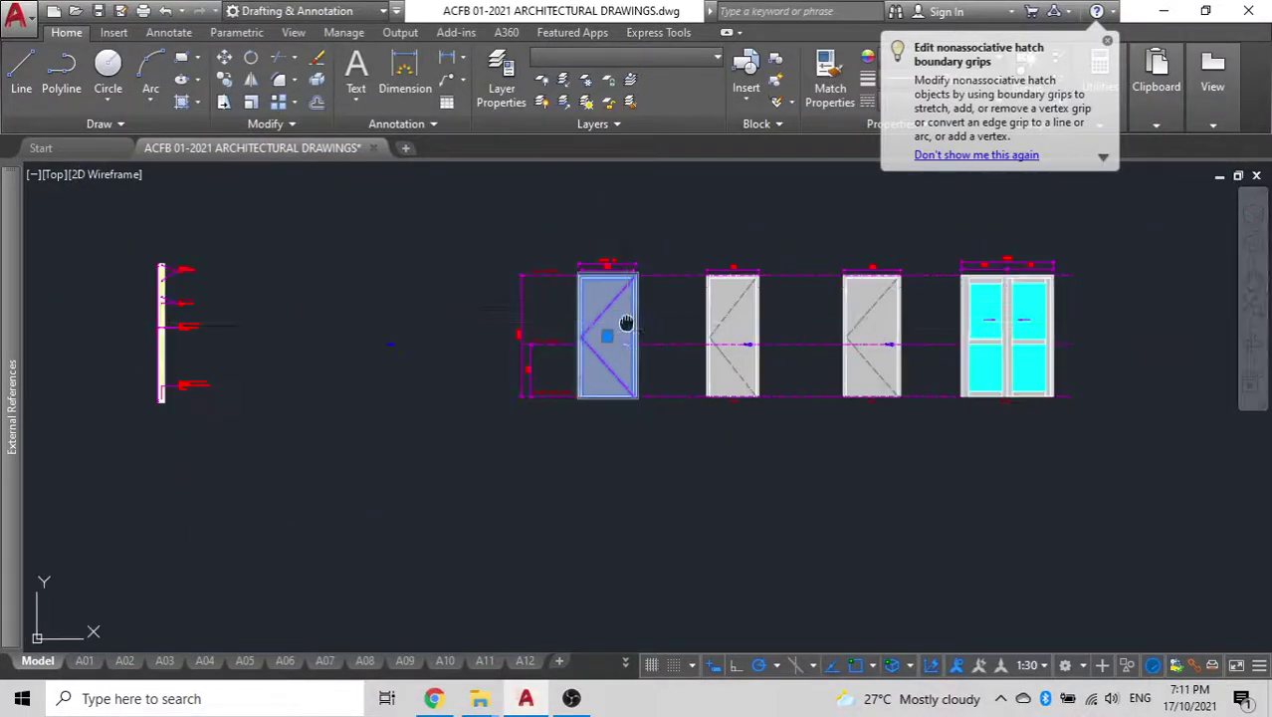
key(Return)
click(759, 404)
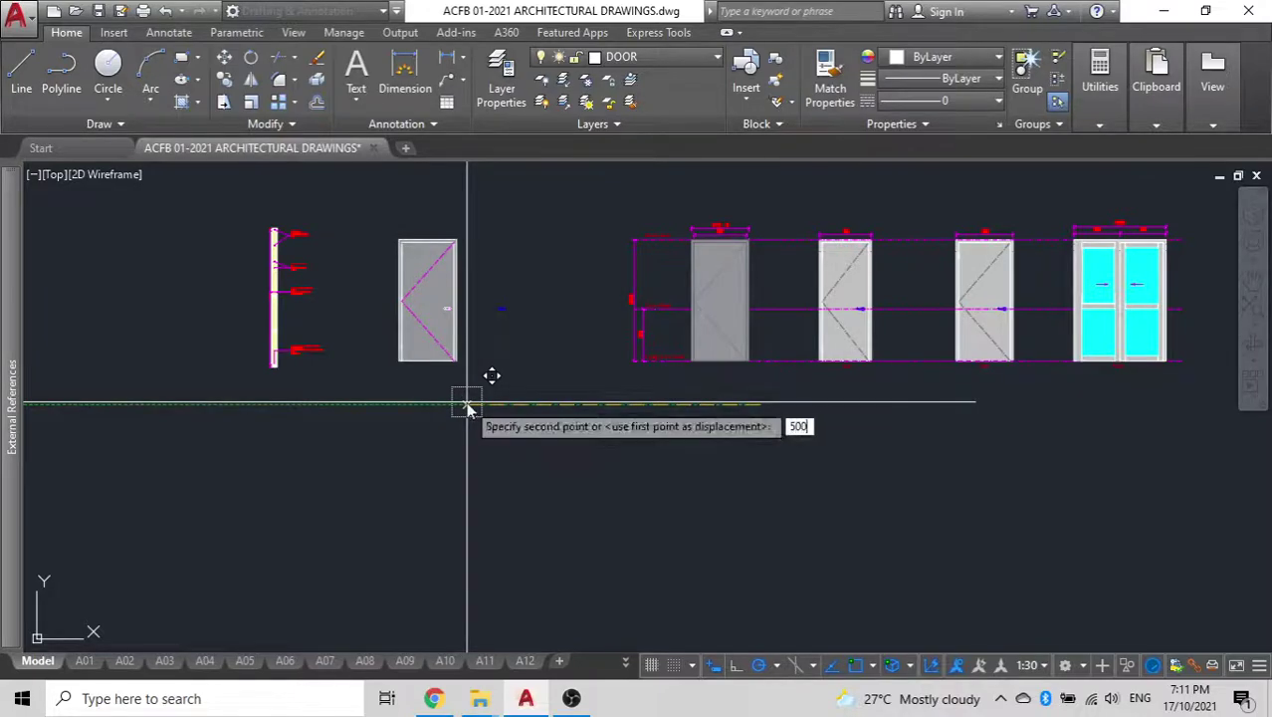
text(5000)
key(Return)
Ungroup the moved door, accepting the highlighted group.
scroll(422, 276, up, 6)
middle_drag(422, 276, 545, 385)
click(599, 300)
scroll(599, 301, down, 2)
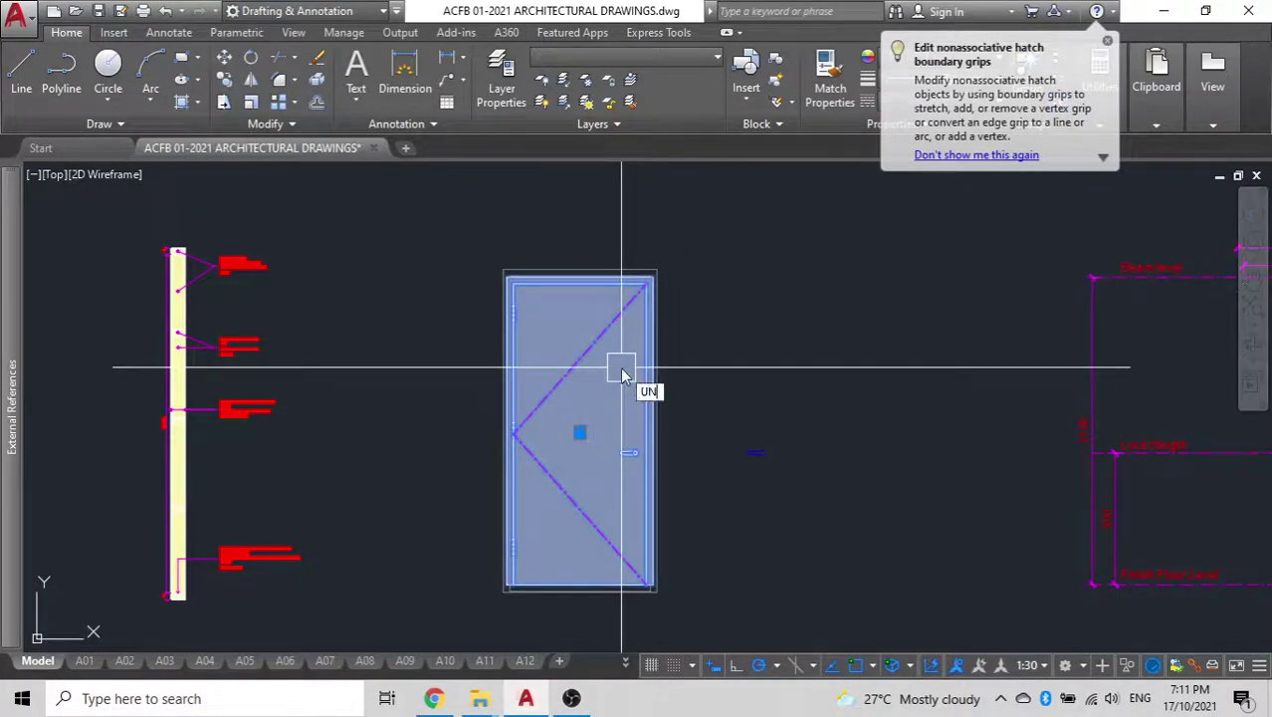
click(692, 426)
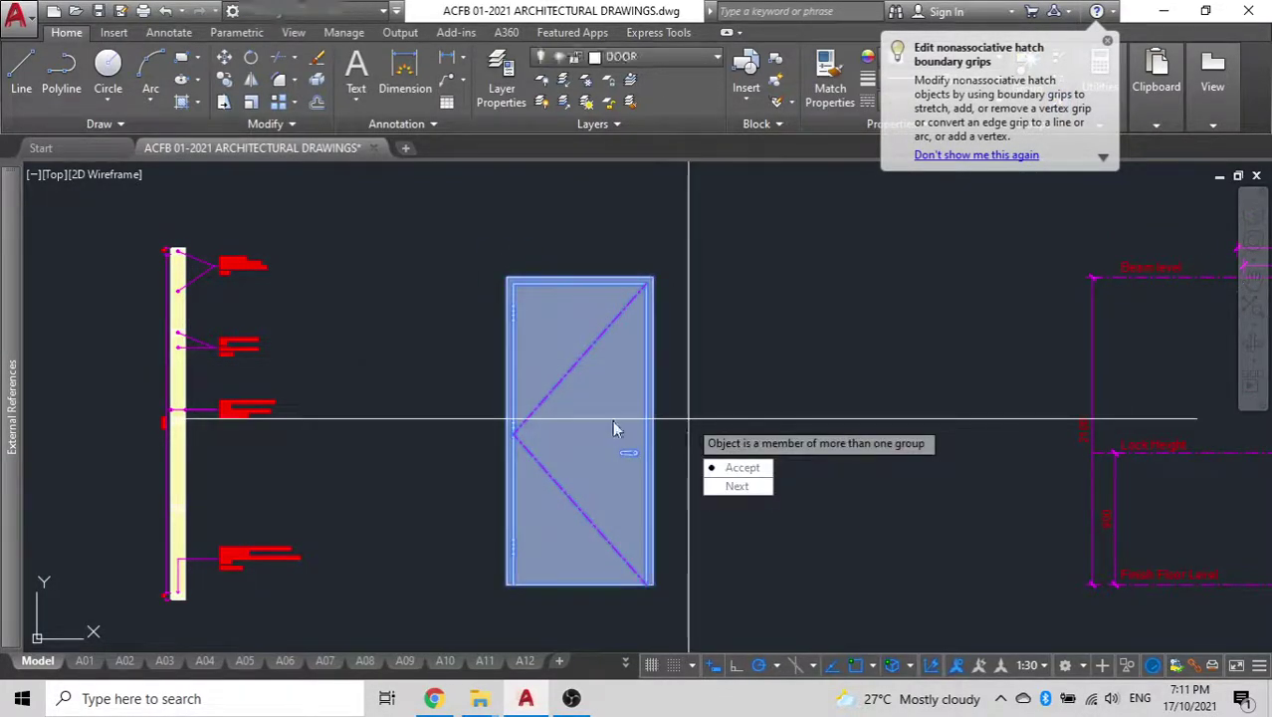
click(713, 462)
Send the ungrouped door's solid hatch to the back of the draw order.
click(580, 406)
key(Escape)
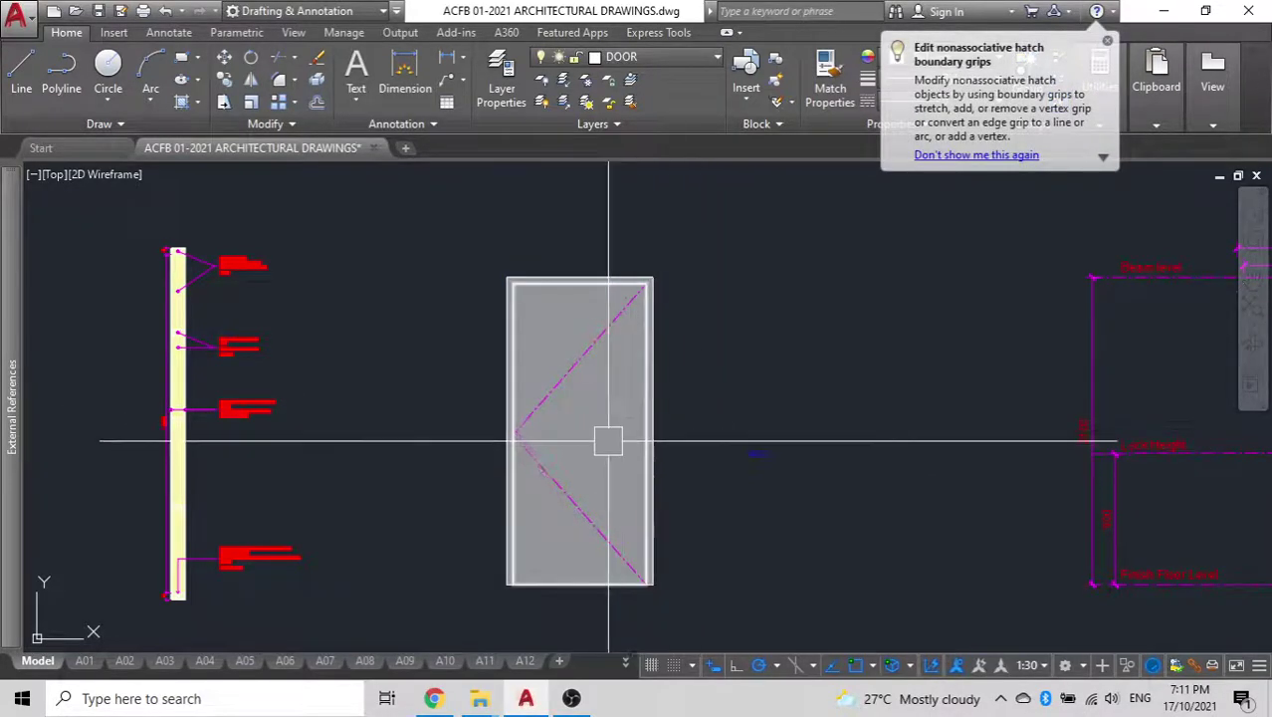
click(592, 404)
key(Escape)
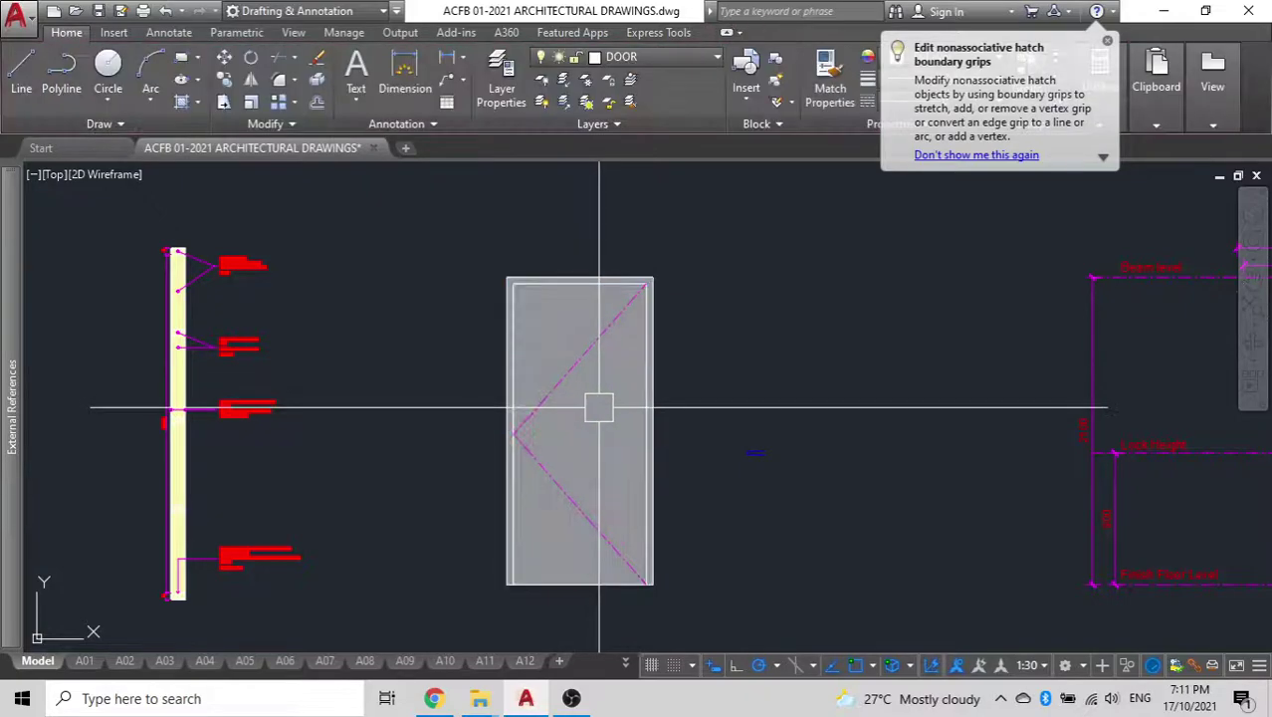
click(598, 406)
text(dr)
key(Return)
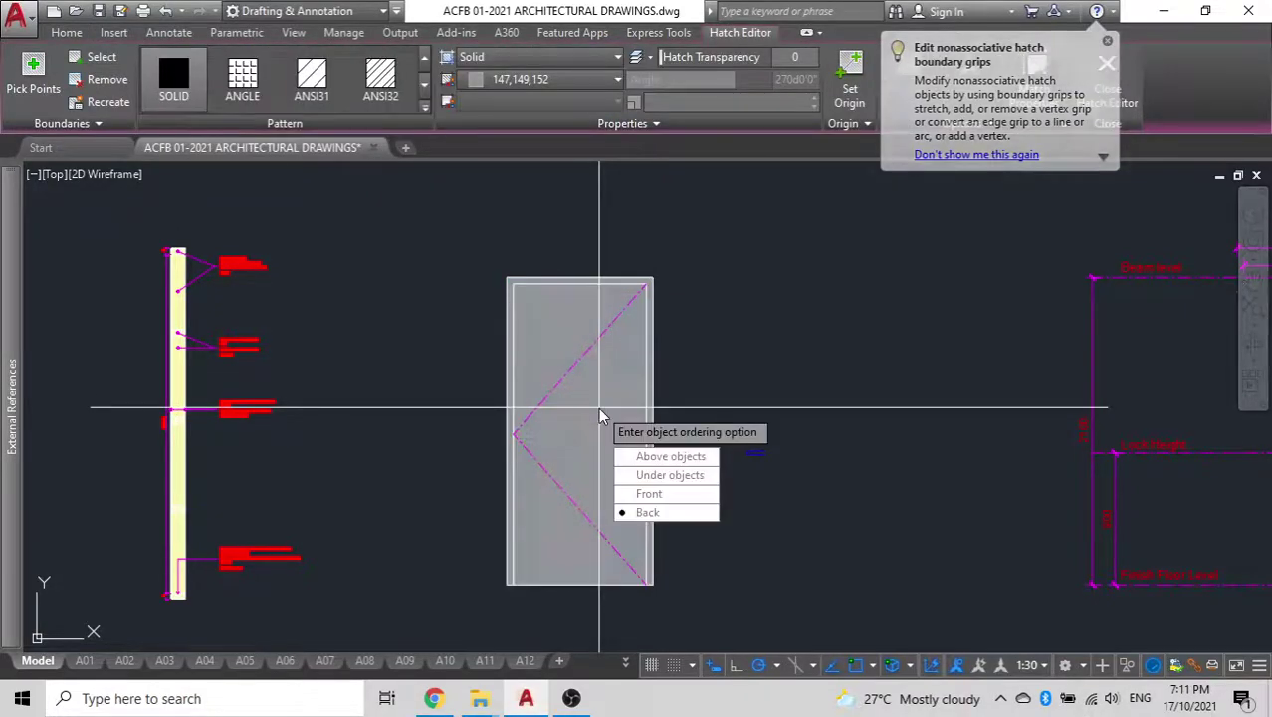
key(Return)
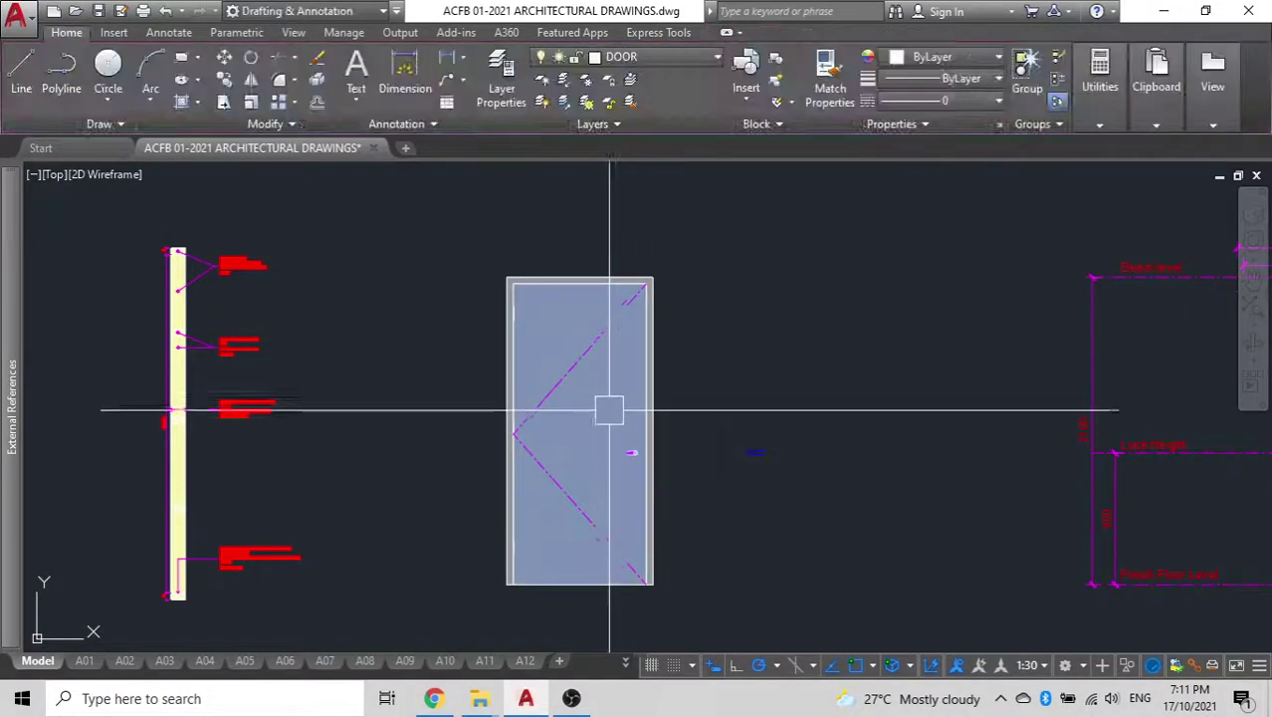
Group all parts of the door and move it 5000 to the right, back into the elevation row.
click(685, 598)
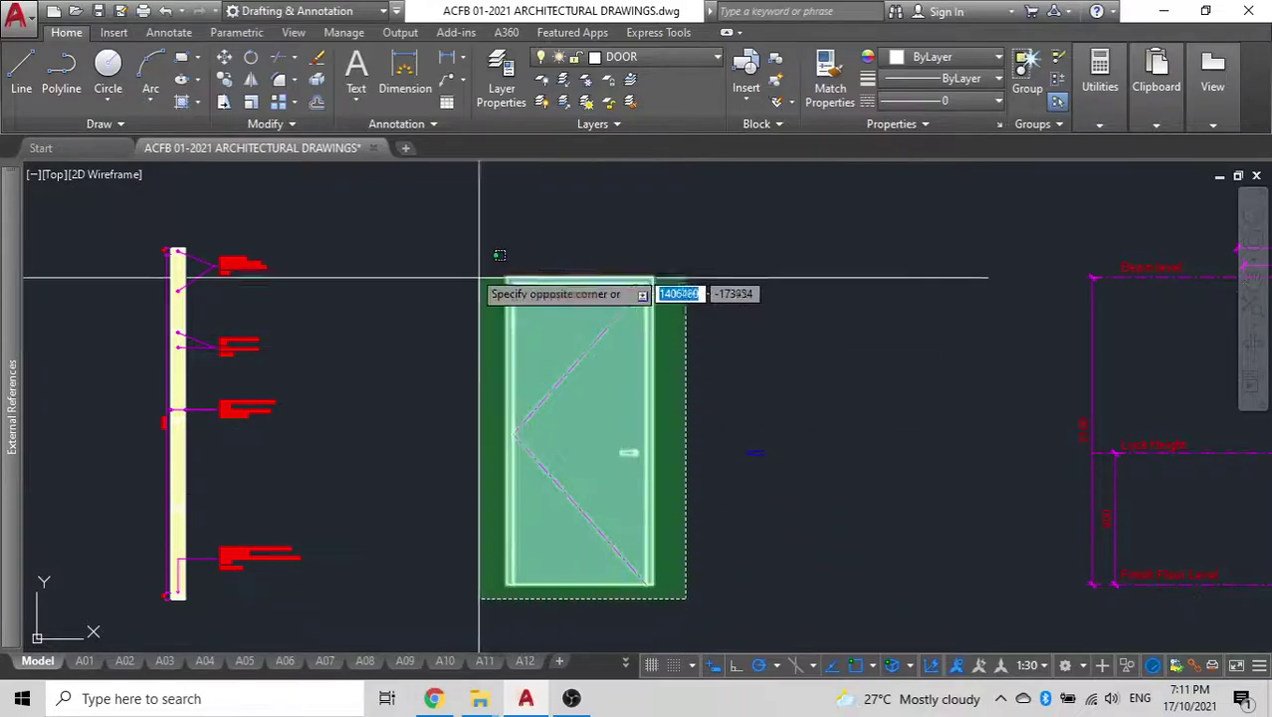
click(496, 273)
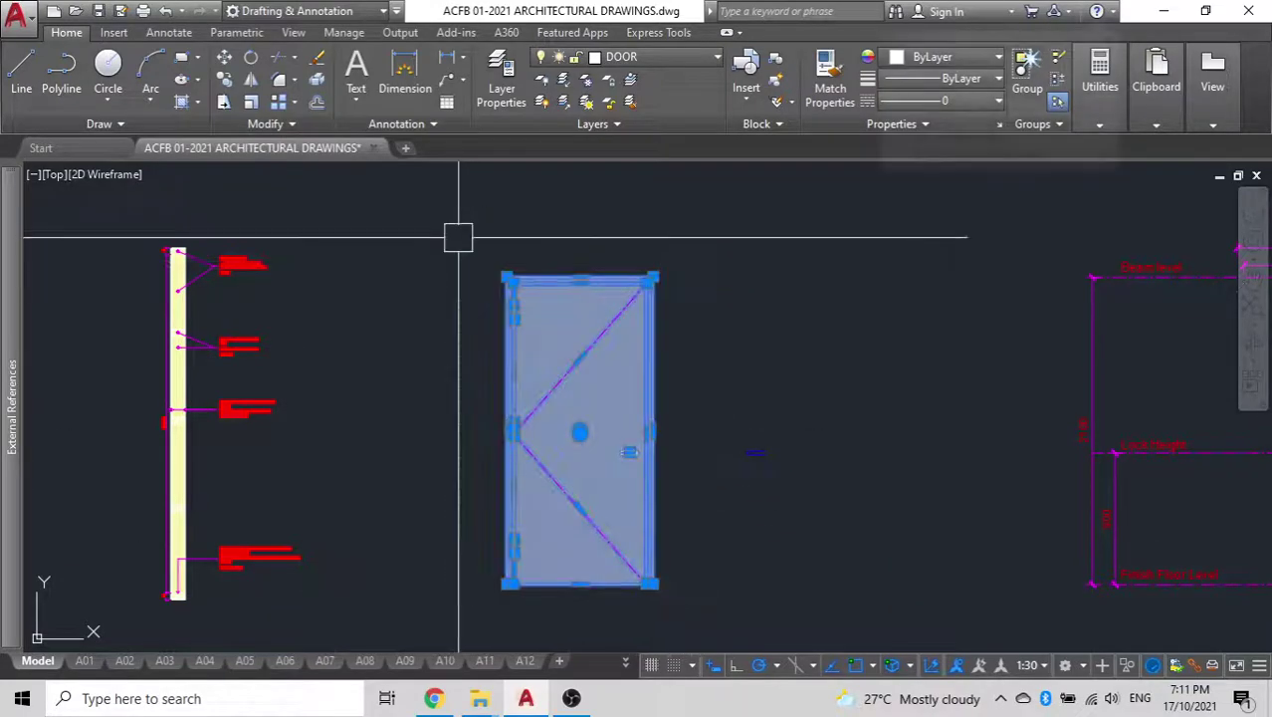
click(508, 292)
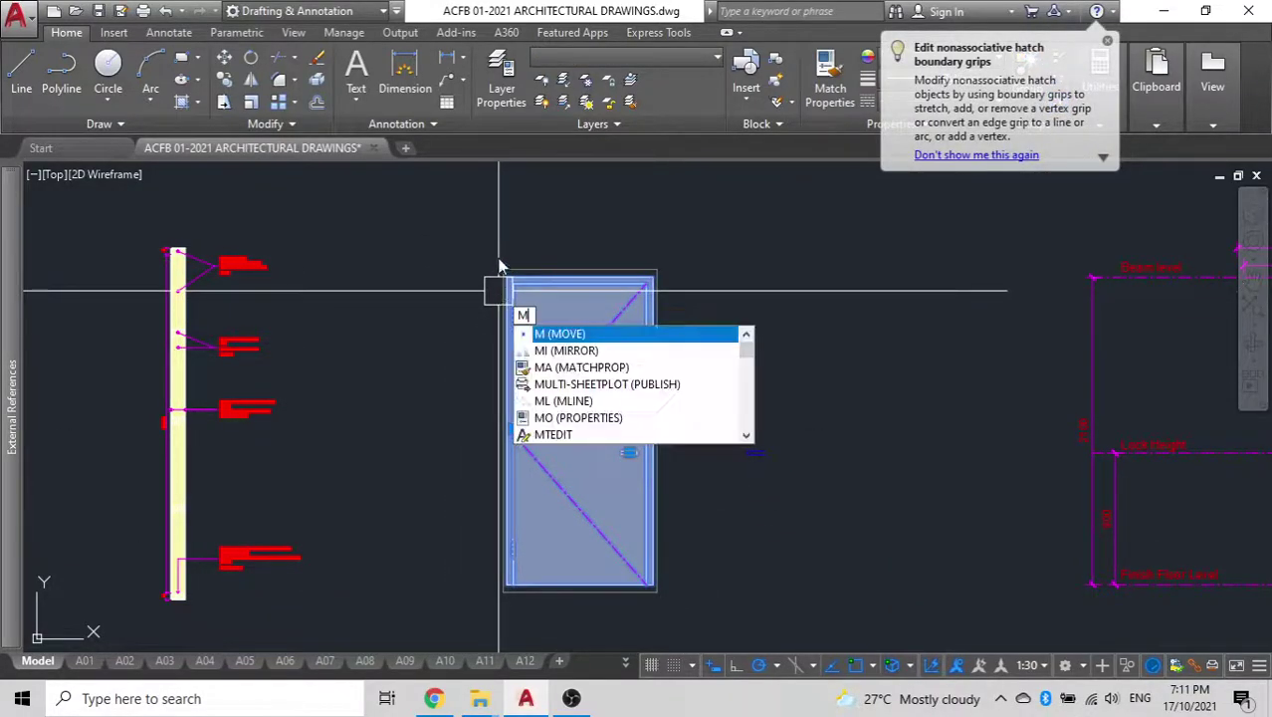
key(Return)
click(517, 221)
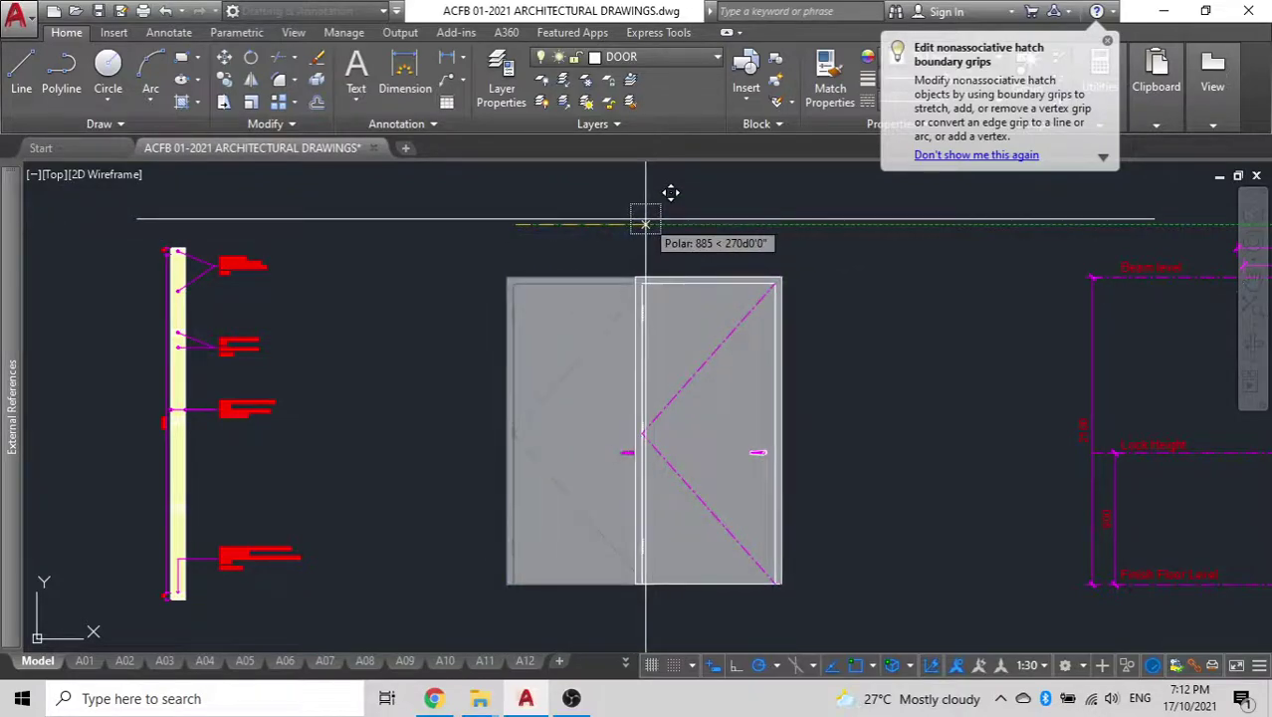
text(5000)
key(Return)
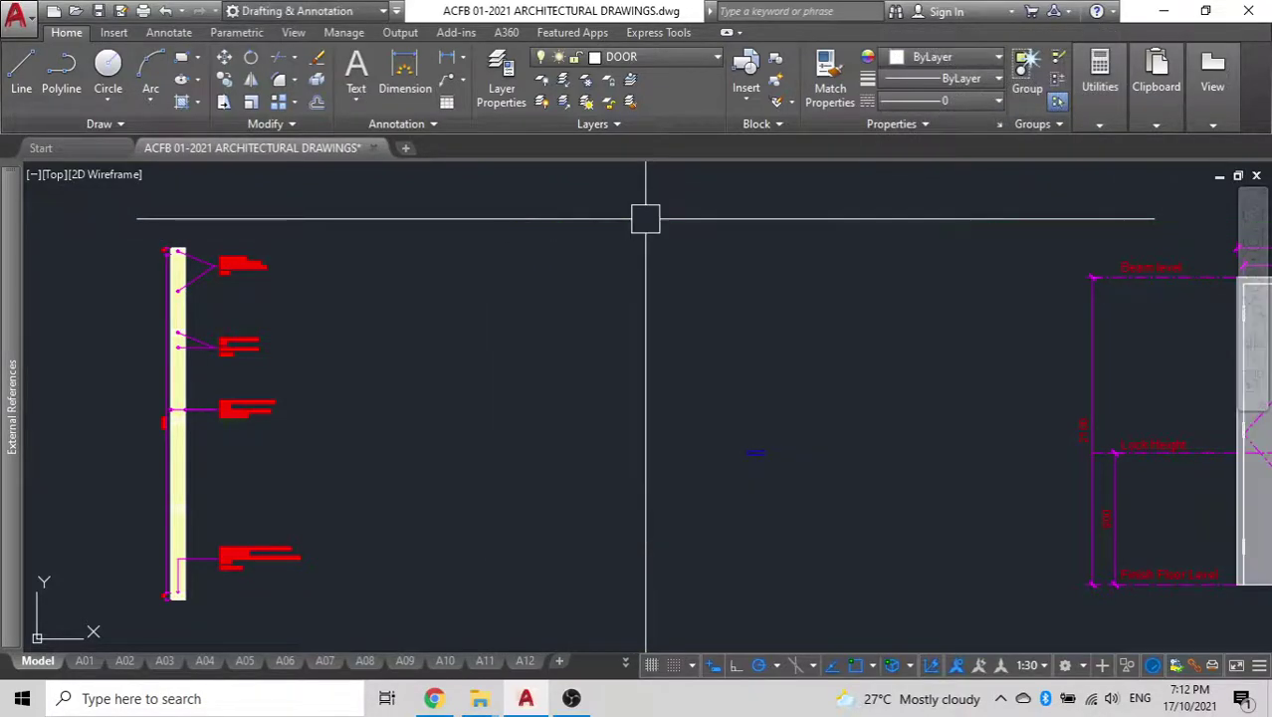
scroll(645, 239, down, 4)
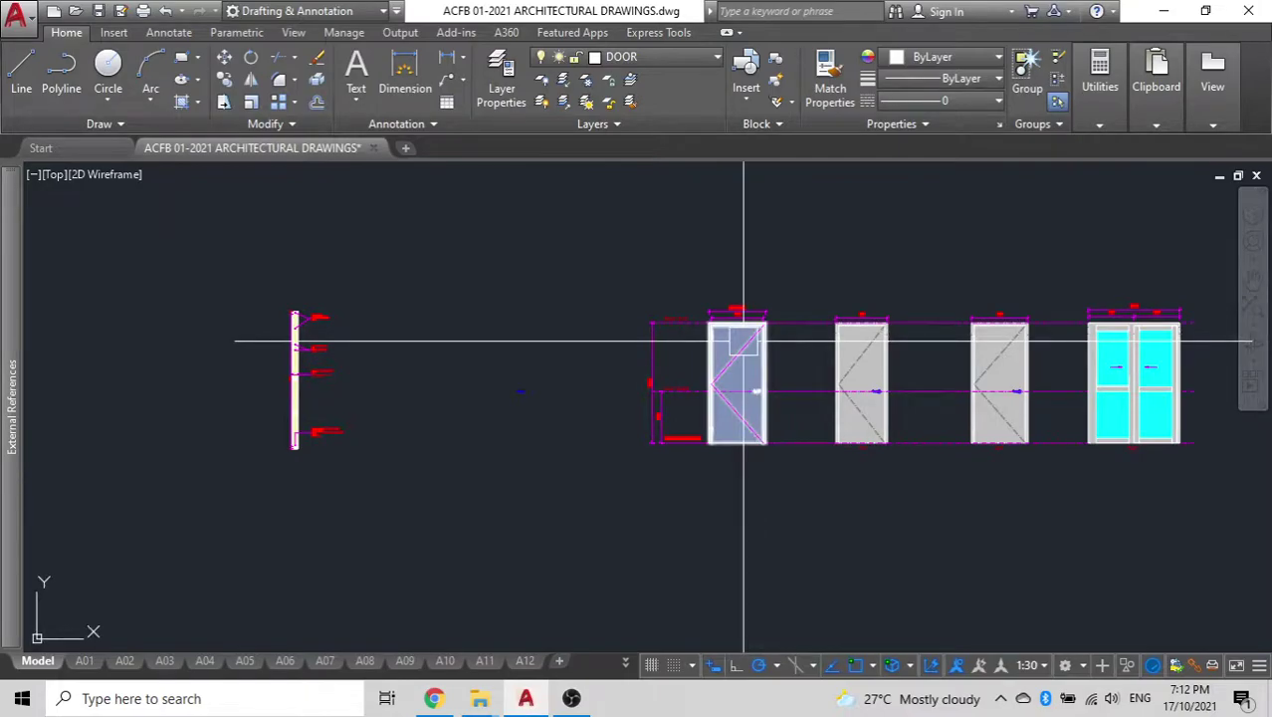
scroll(744, 364, up, 4)
mouse_move(743, 364)
middle_down()
mouse_move(519, 338)
mouse_move(482, 316)
mouse_move(347, 359)
middle_up()
scroll(483, 315, down, 2)
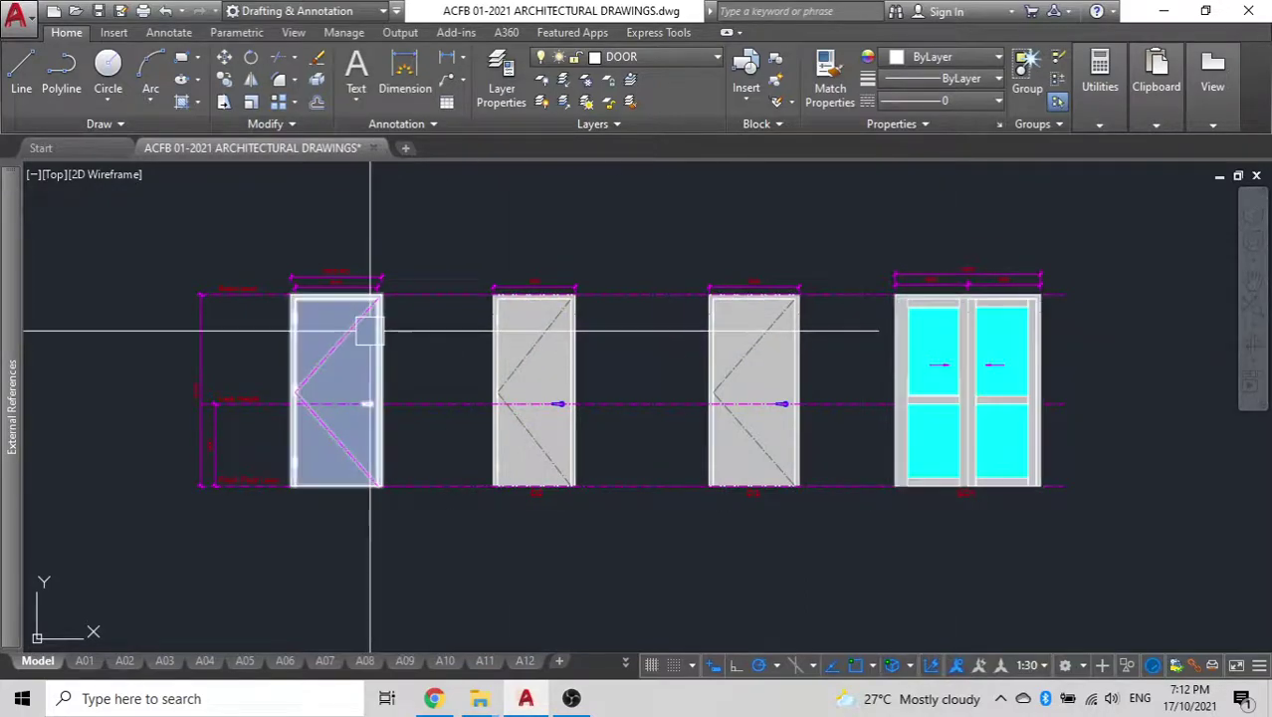
Open the A09 door schedule sheet and activate the viewport showing the door elevations.
scroll(370, 329, down, 3)
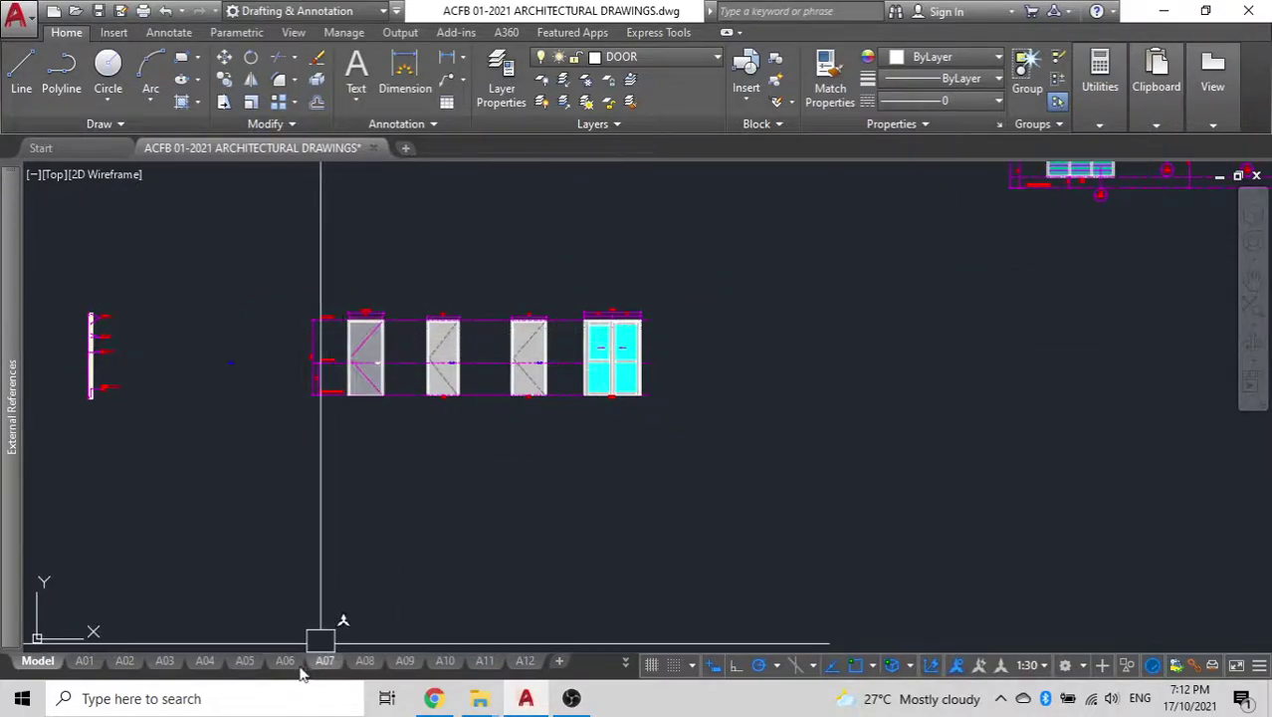
click(411, 665)
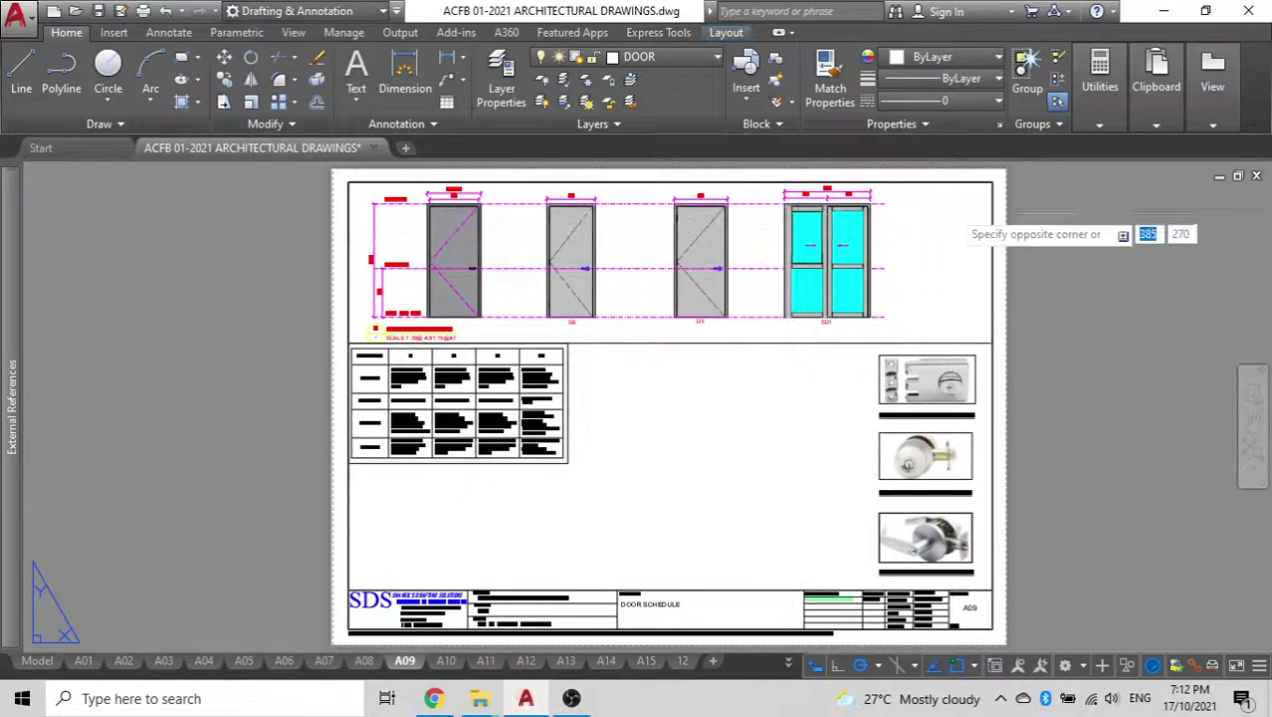
double_click(952, 266)
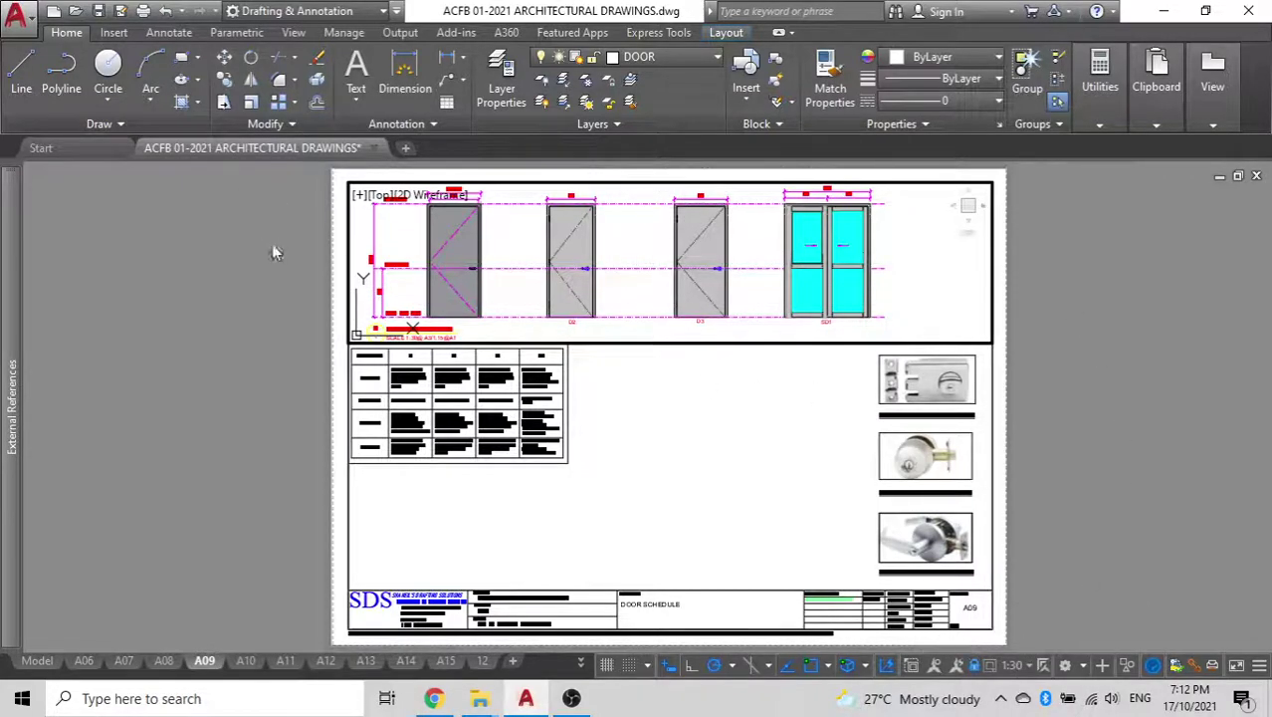
scroll(413, 289, up, 4)
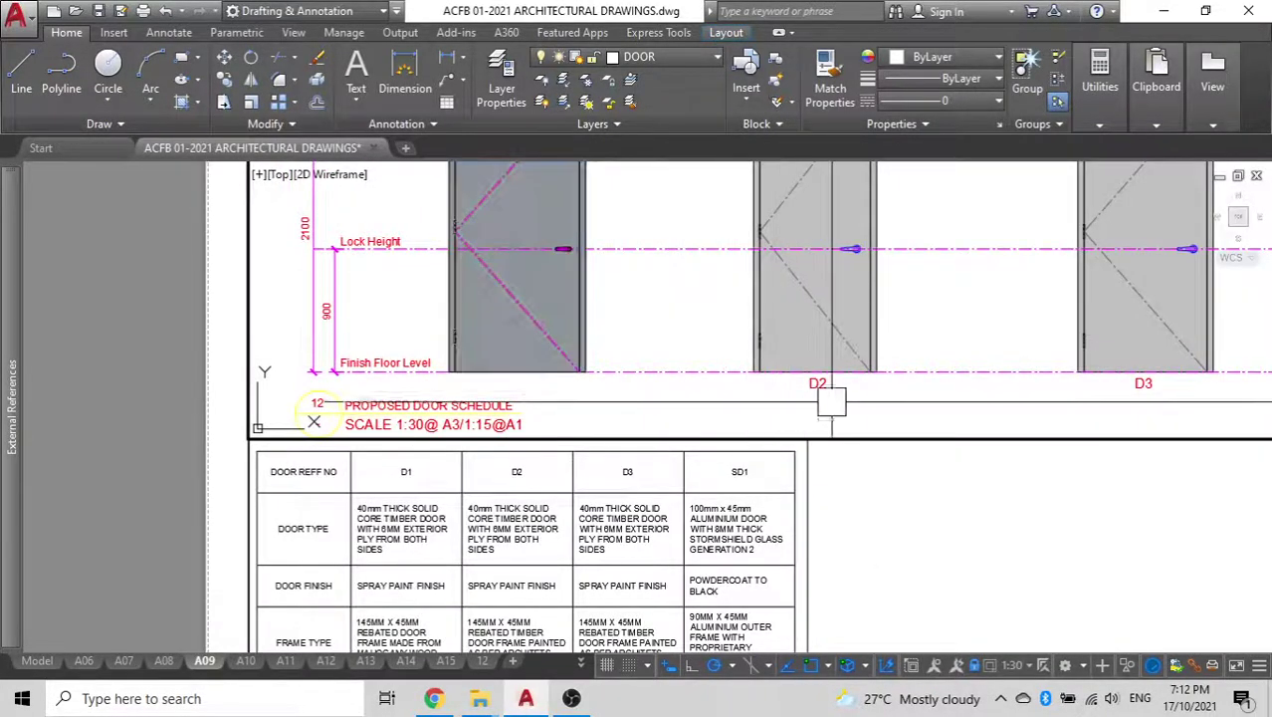
click(823, 380)
key(Escape)
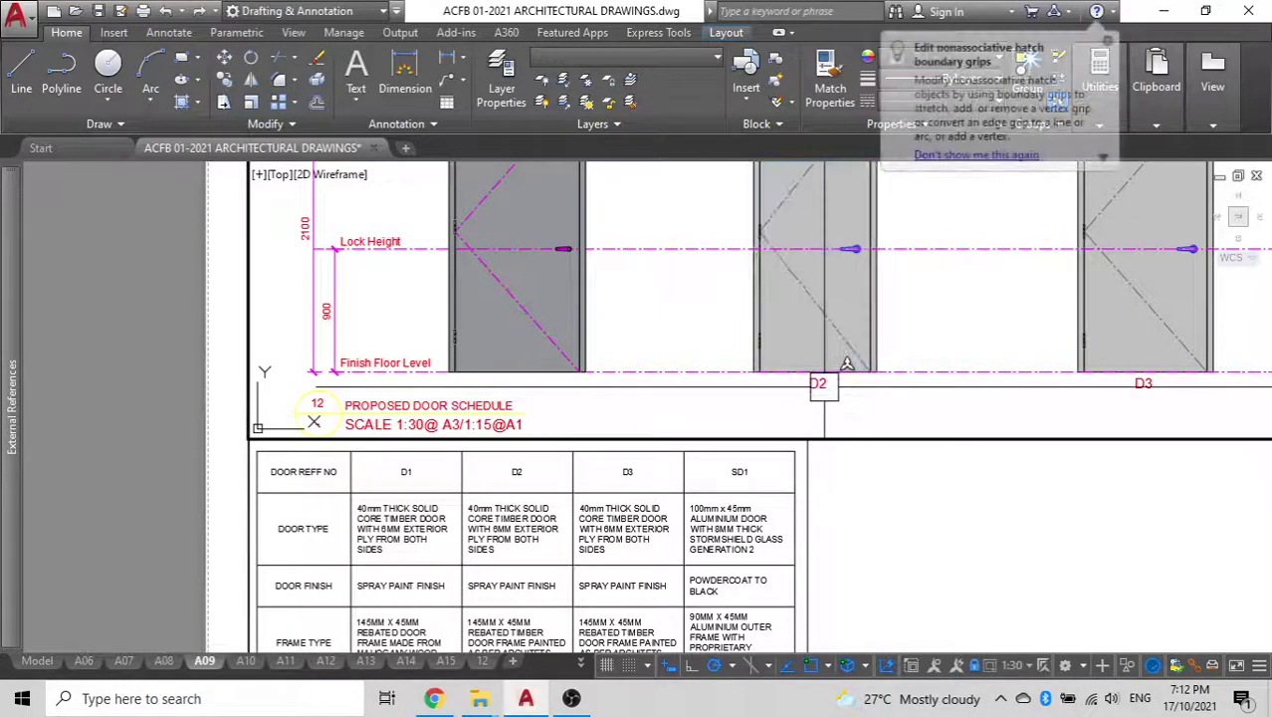
click(348, 77)
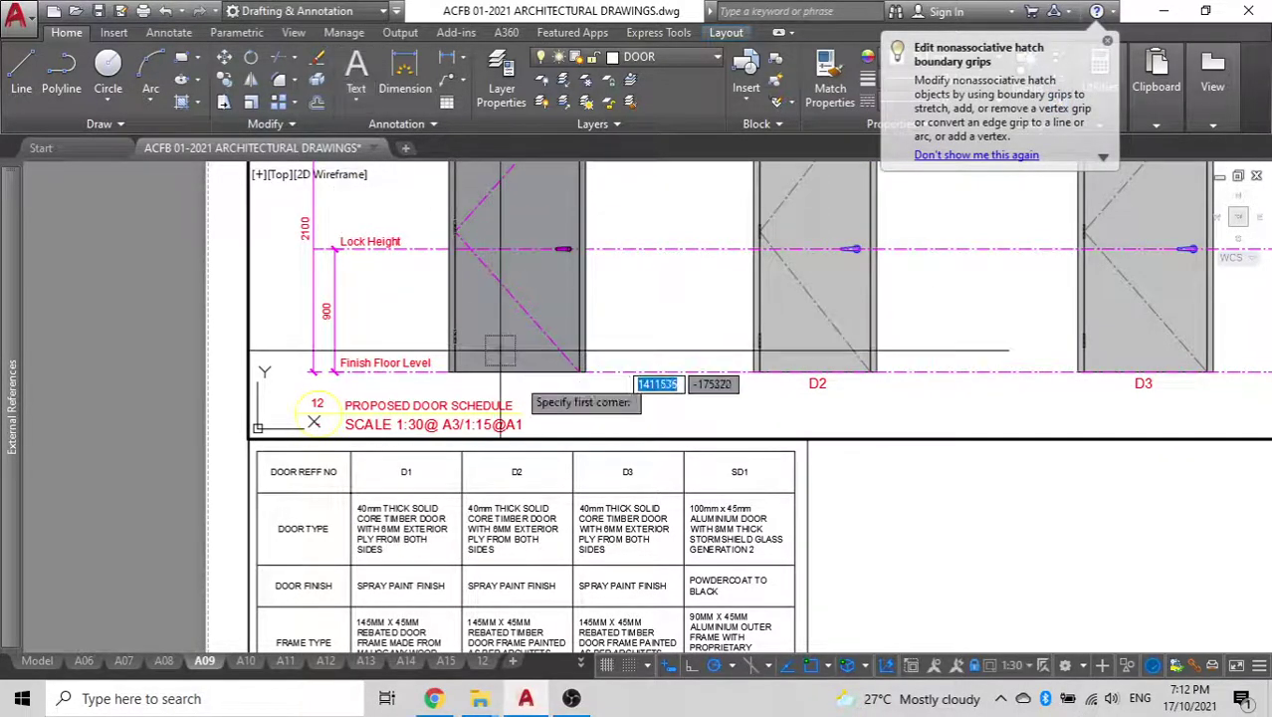
scroll(538, 410, up, 4)
key(Escape)
Copy the "Finish Floor Level" label to just below the floor line under the new hatched door.
scroll(515, 410, down, 2)
click(261, 333)
text(co)
key(Return)
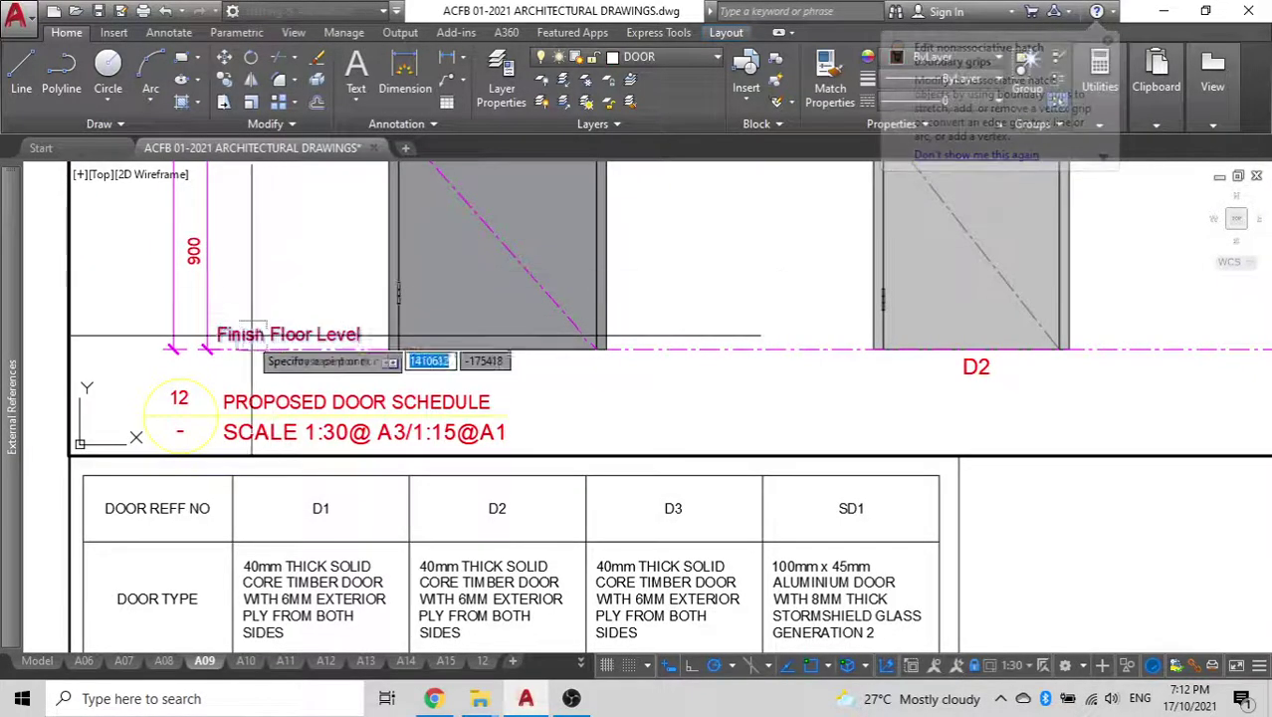
click(304, 356)
scroll(473, 376, up, 2)
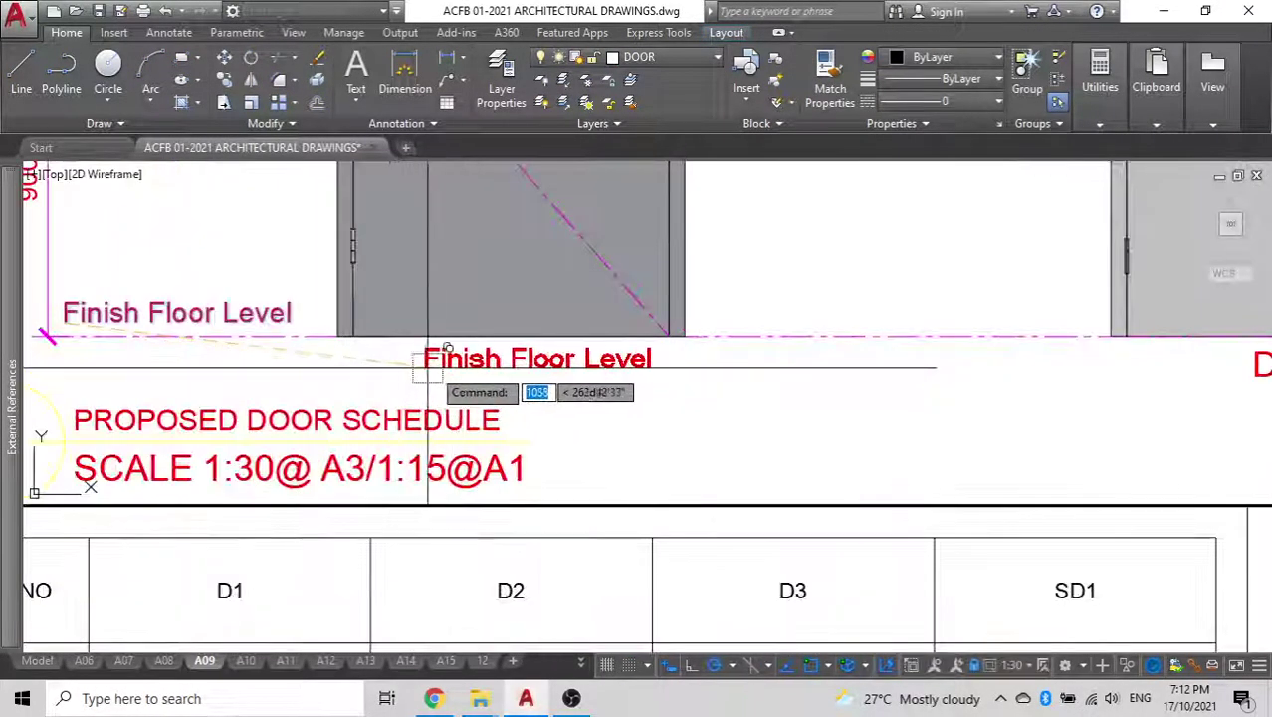
click(518, 365)
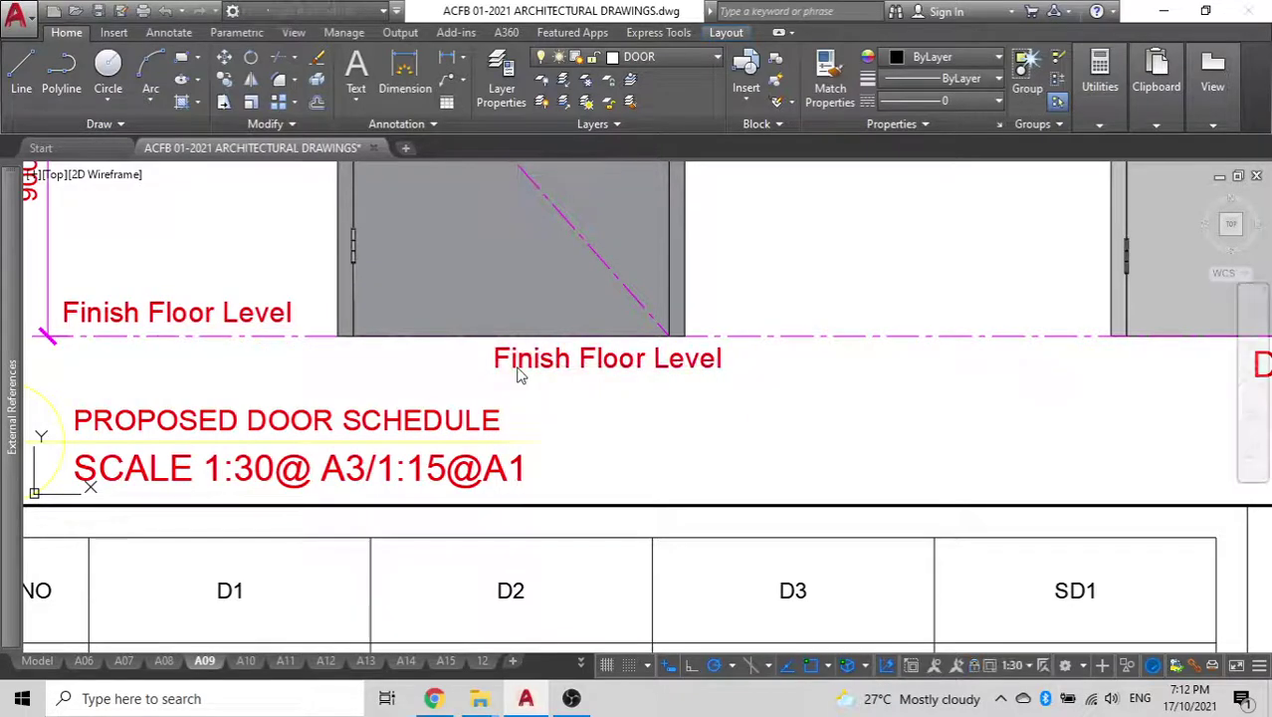
Change the copied label under the new door to read D1.
double_click(518, 369)
text(D1)
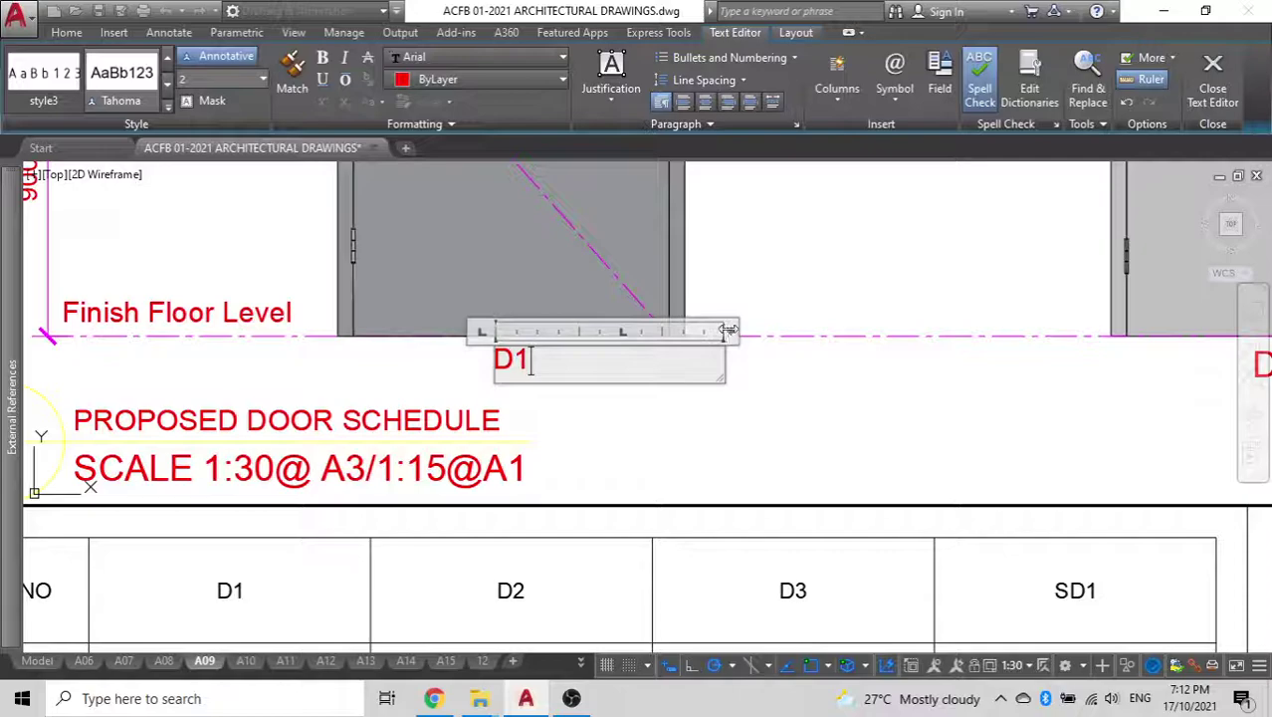
click(778, 325)
scroll(525, 342, down, 2)
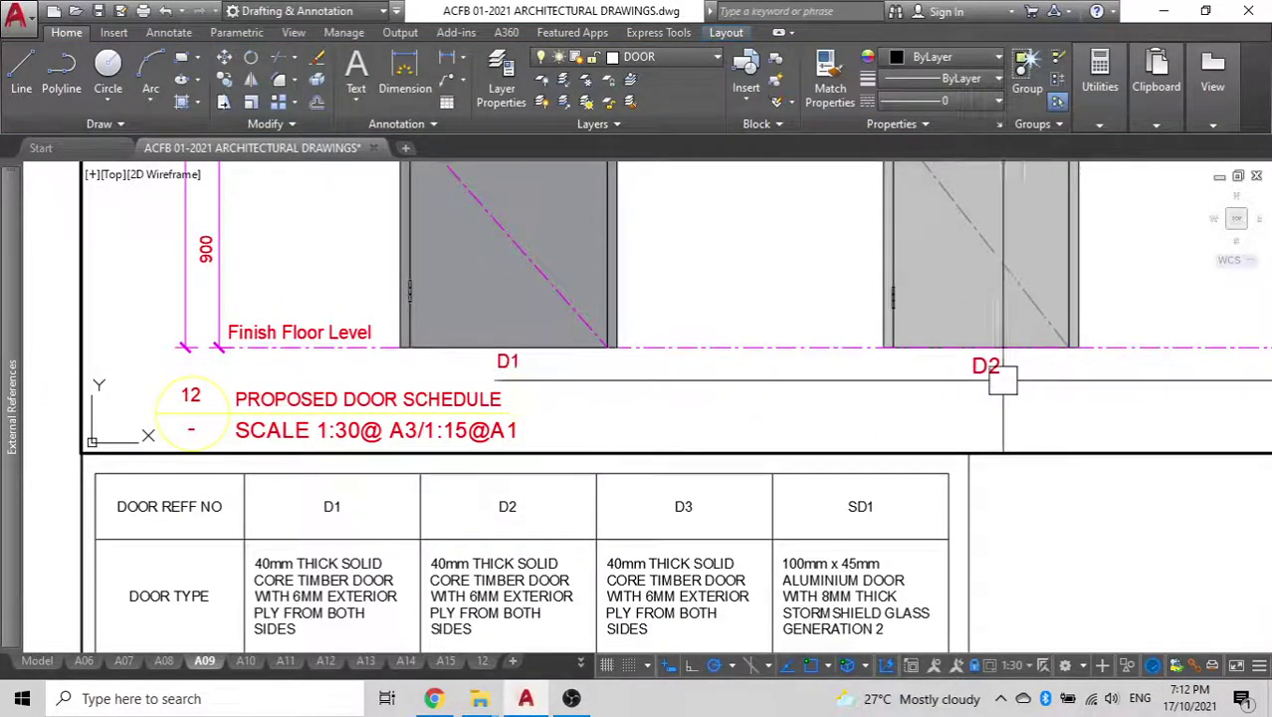
Clear the selection and leave the door elevation viewport to return to the sheet's paper space.
click(999, 374)
click(574, 294)
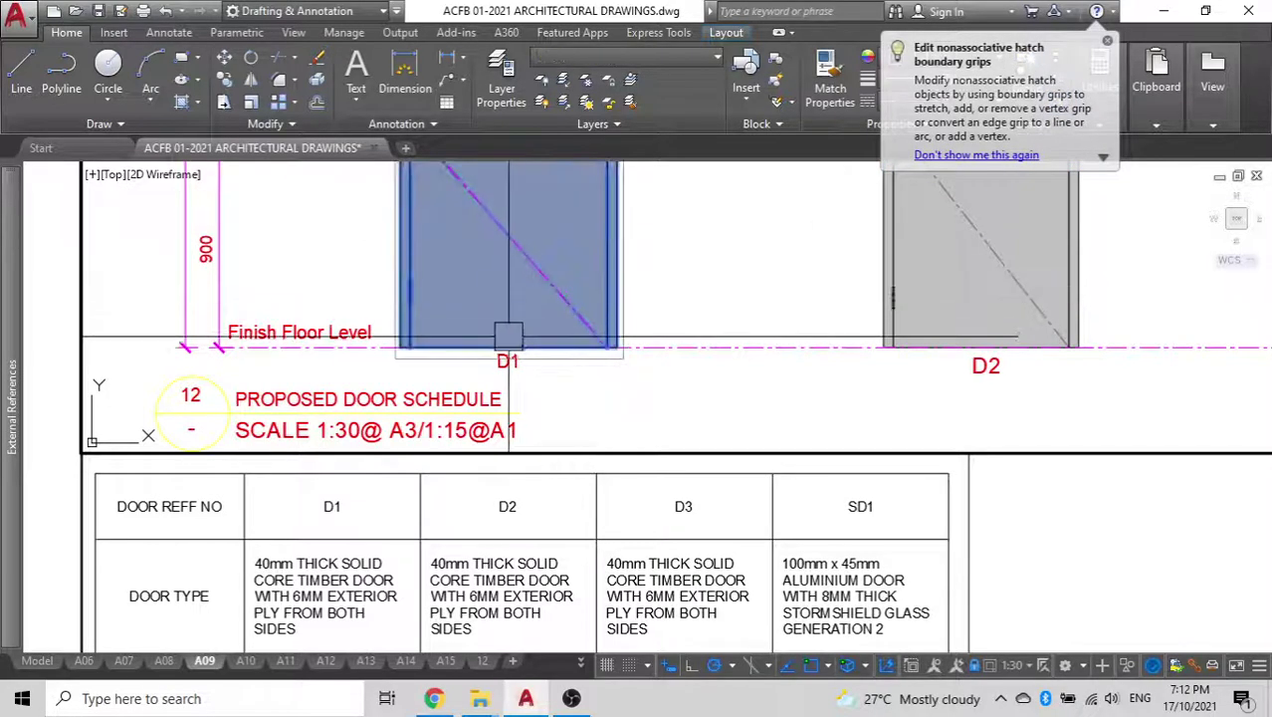
key(Escape)
scroll(479, 370, down, 4)
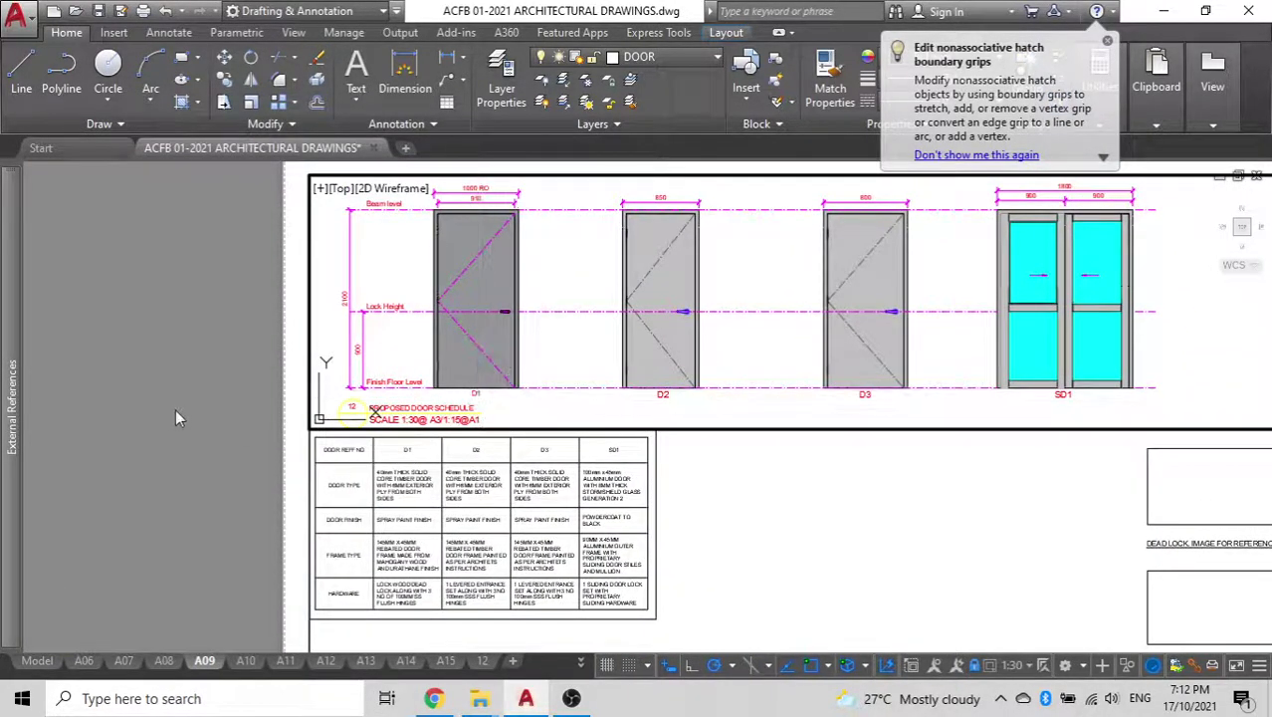
double_click(145, 394)
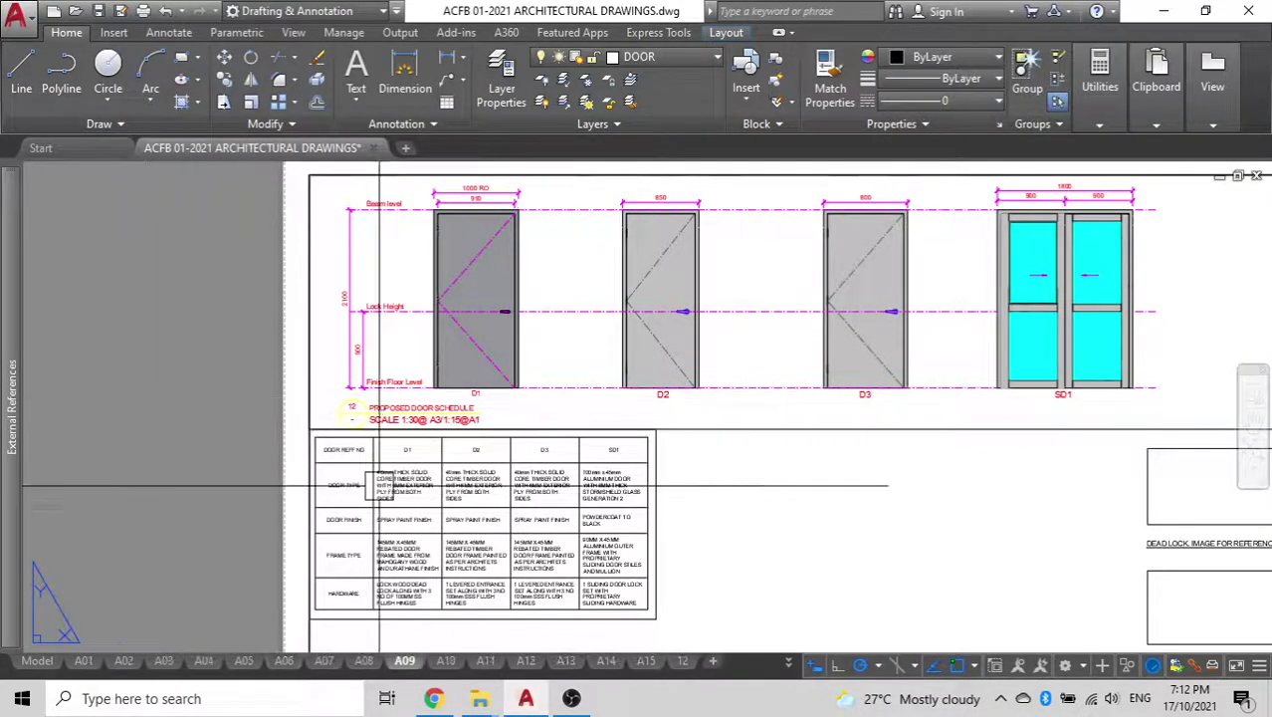
Examine the door specification table and the dead lock, knob set and lever set reference images on the sheet.
scroll(379, 485, up, 6)
middle_drag(457, 449, 767, 179)
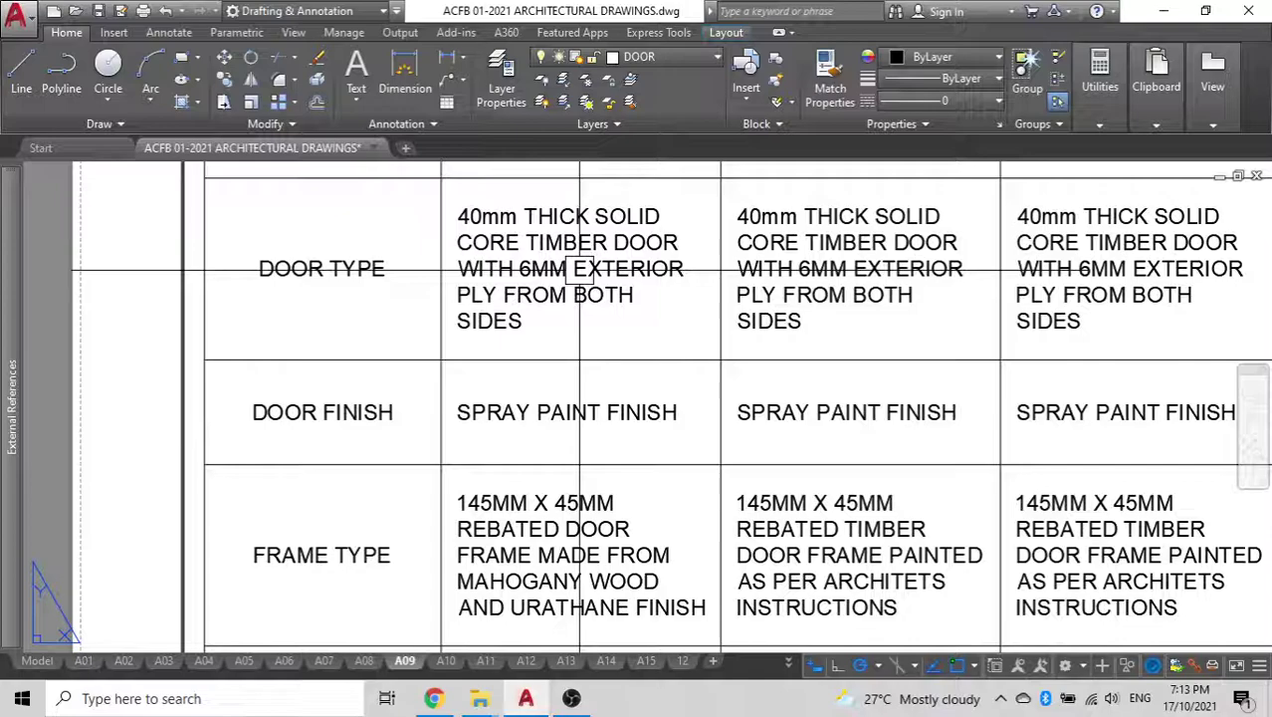
scroll(575, 269, down, 8)
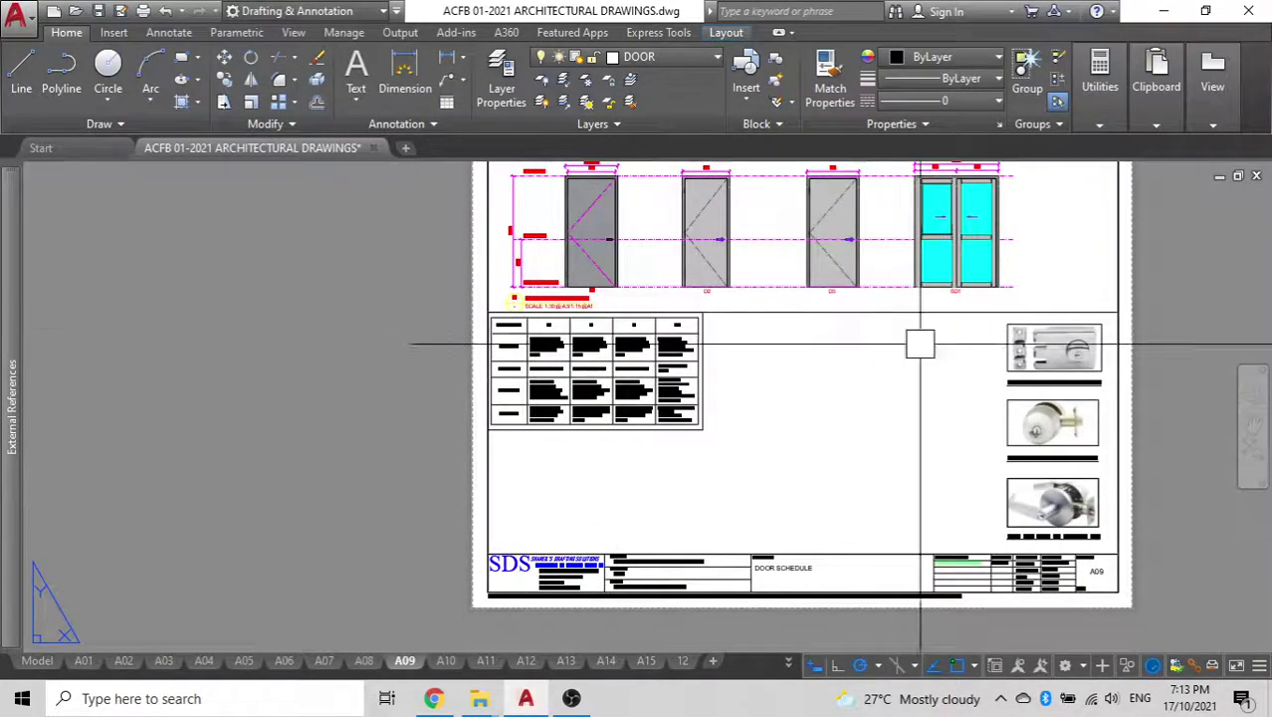
middle_drag(919, 344, 703, 356)
scroll(767, 473, up, 6)
scroll(766, 474, down, 5)
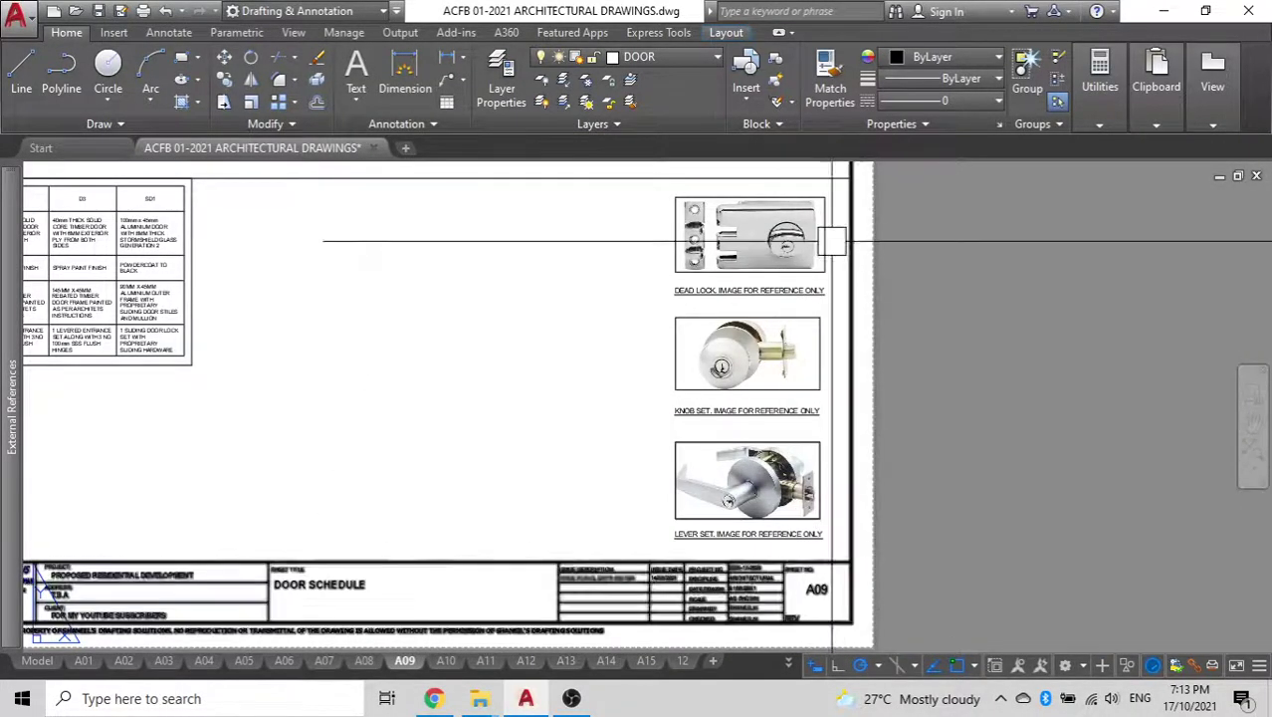
scroll(639, 446, down, 3)
middle_drag(653, 463, 728, 472)
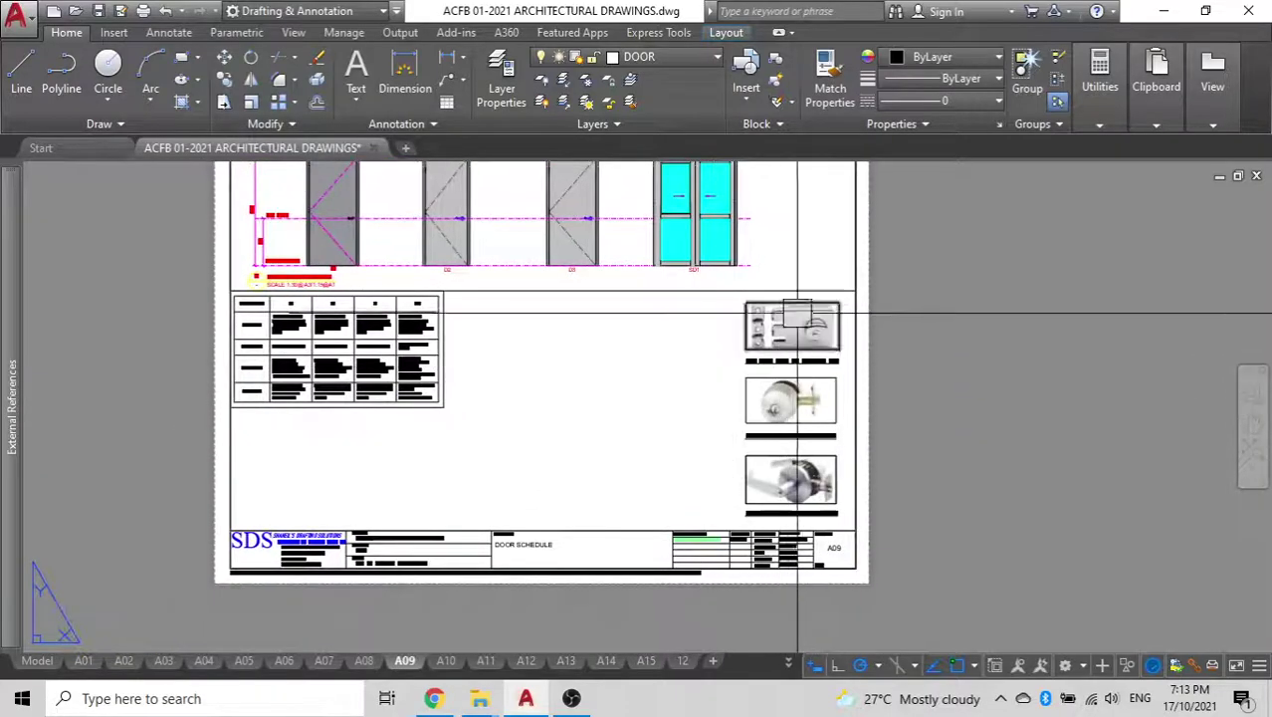
scroll(793, 438, up, 4)
scroll(788, 314, down, 2)
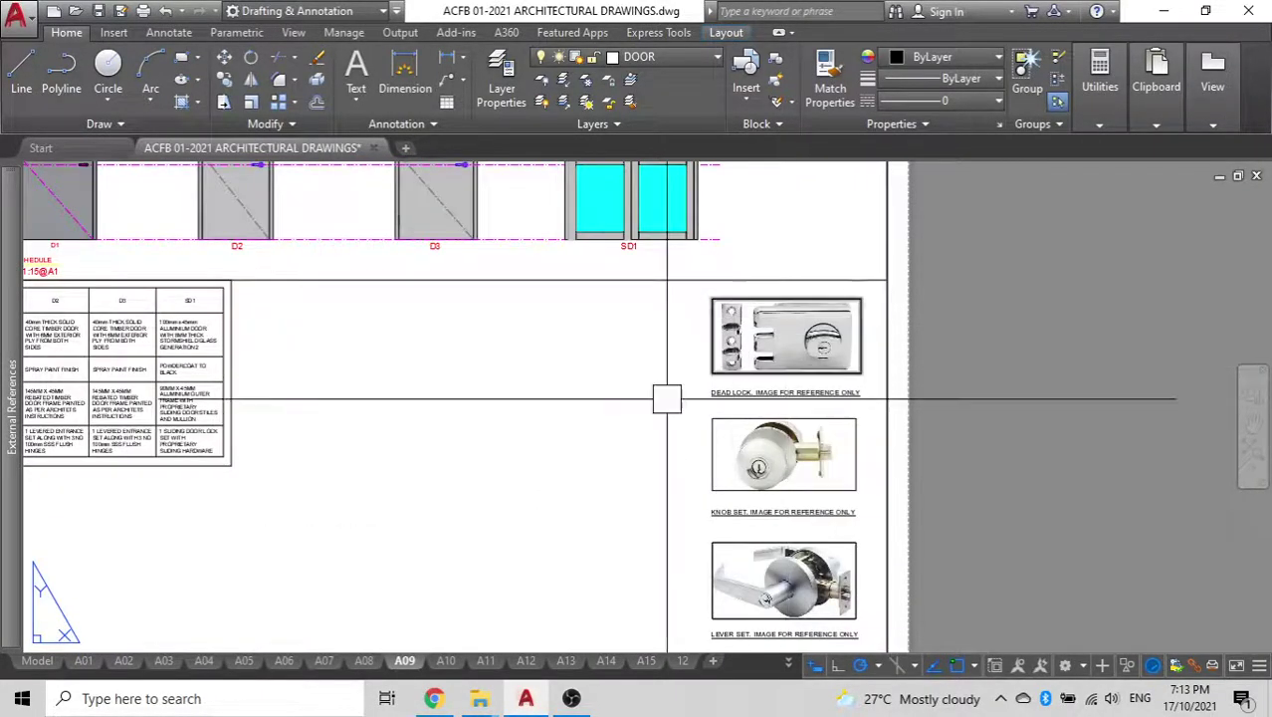
Review the title block's issue description, issue date, project details and sheet number, and look over the whole door schedule sheet.
middle_drag(438, 475, 668, 258)
scroll(847, 440, up, 5)
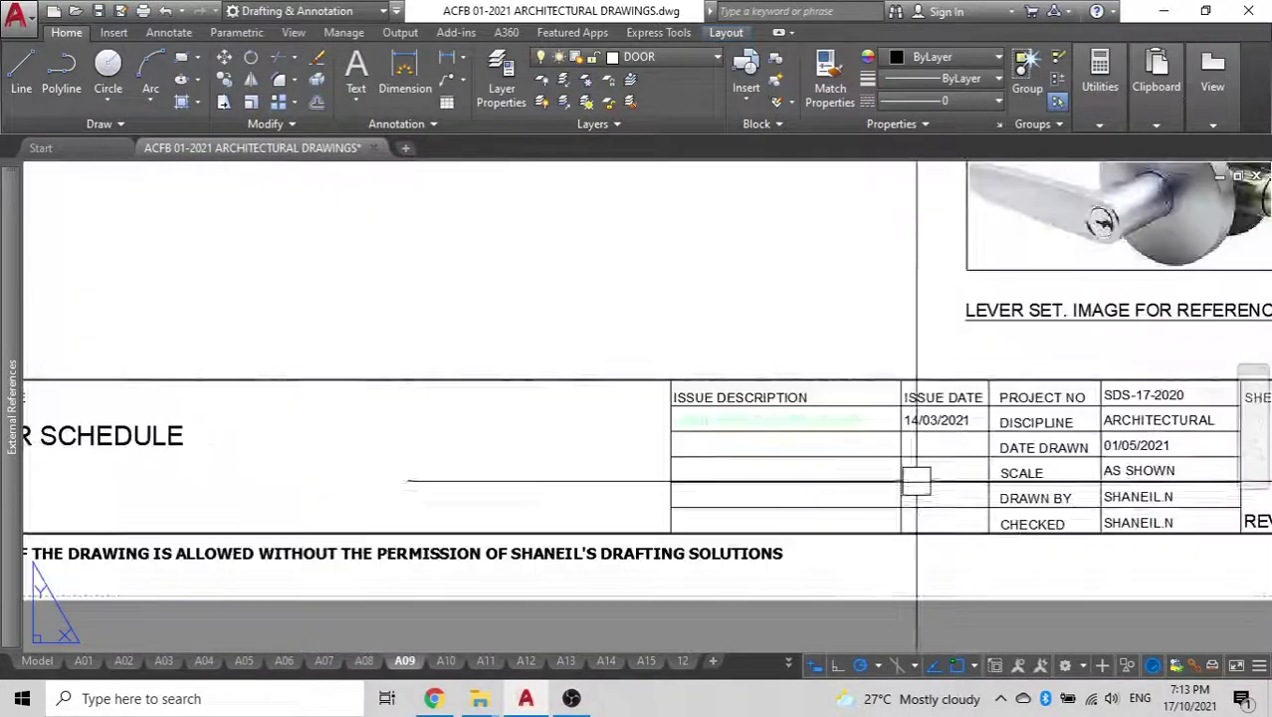
middle_drag(963, 414, 763, 413)
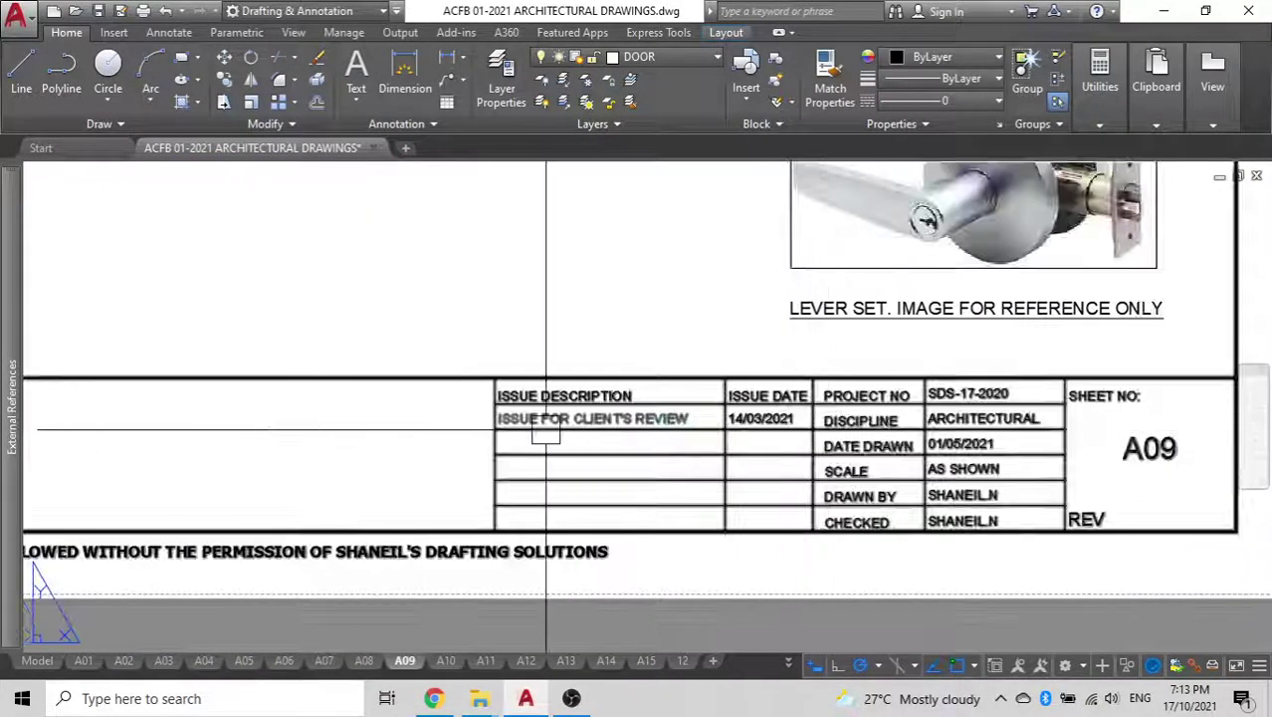
scroll(556, 417, up, 4)
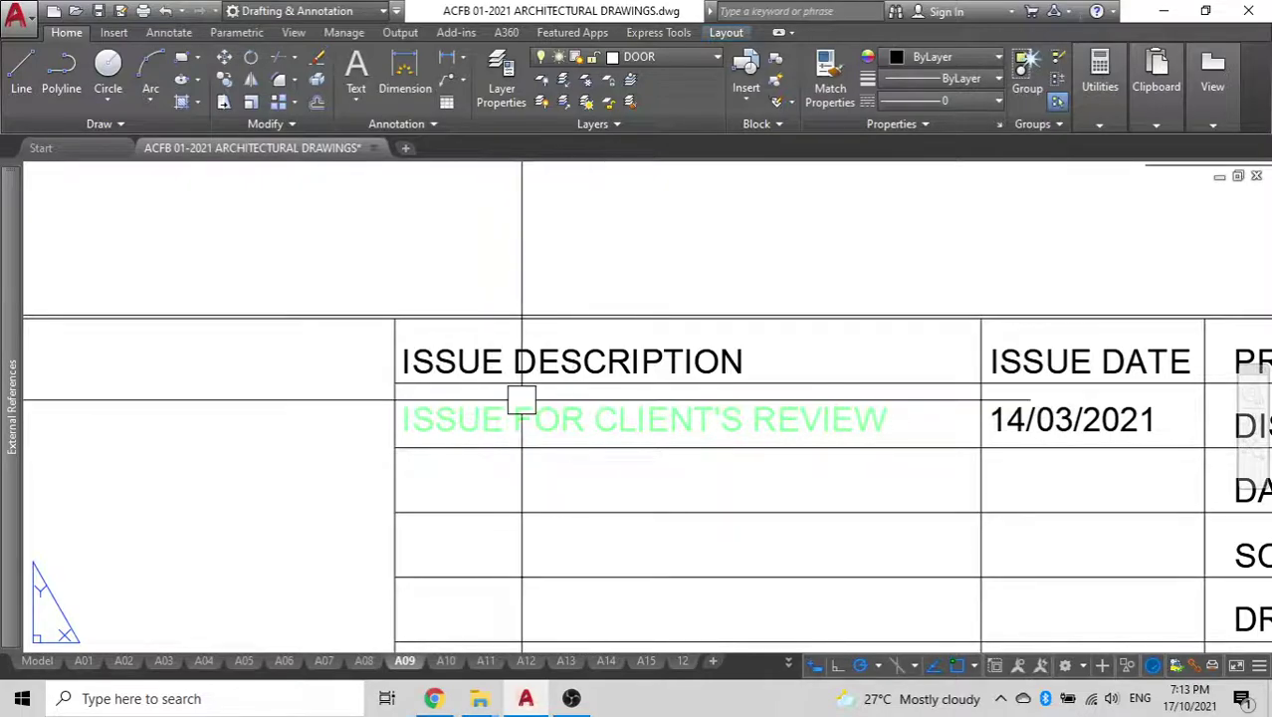
scroll(818, 467, down, 5)
scroll(818, 467, down, 5)
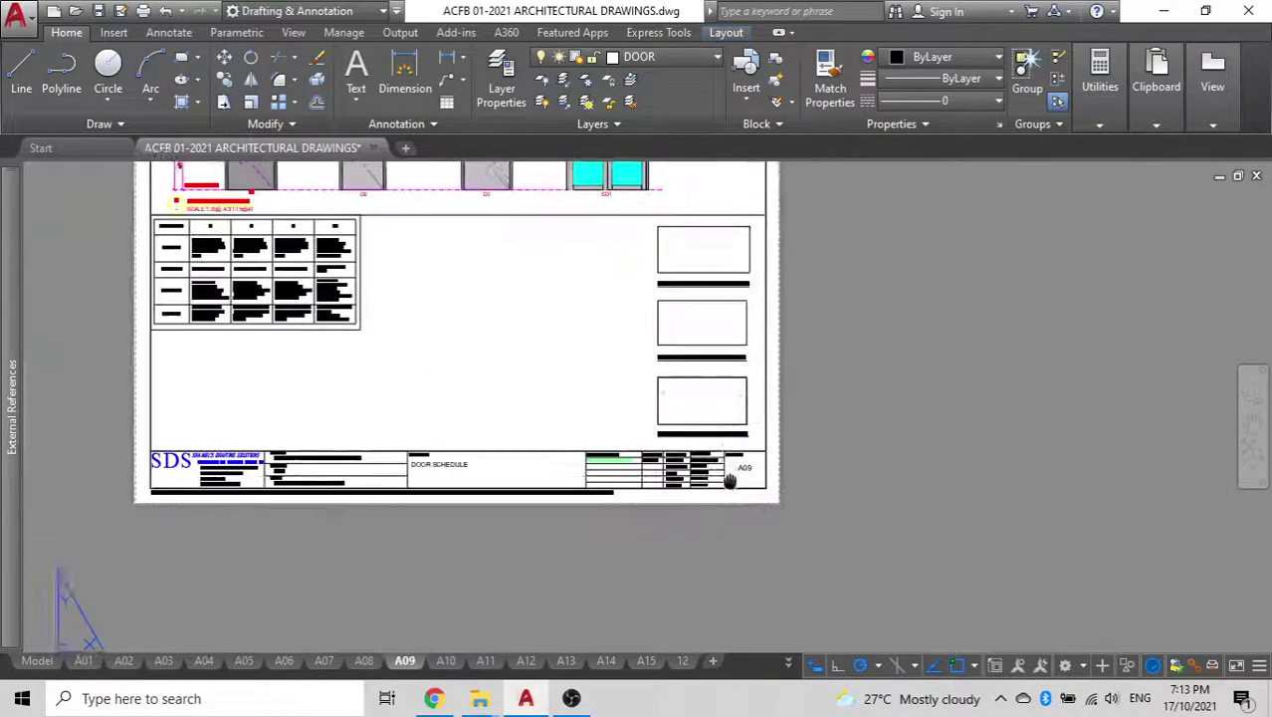
scroll(814, 640, up, 5)
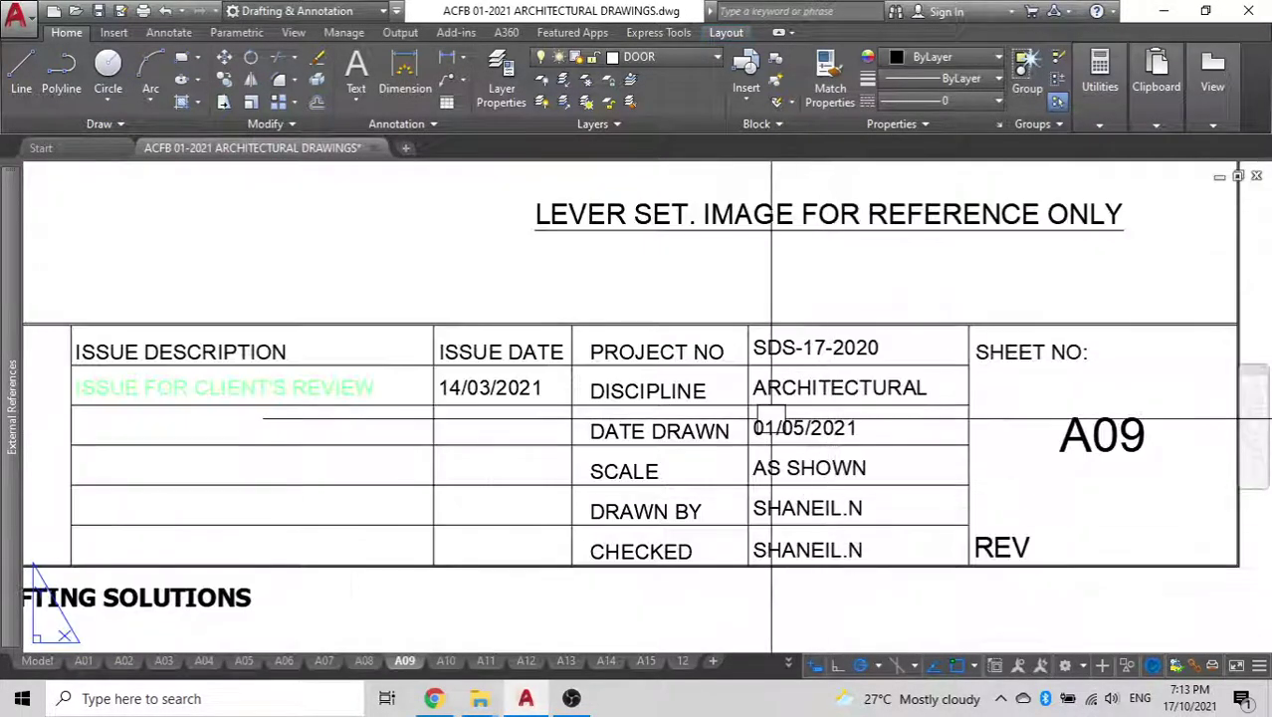
scroll(806, 361, down, 8)
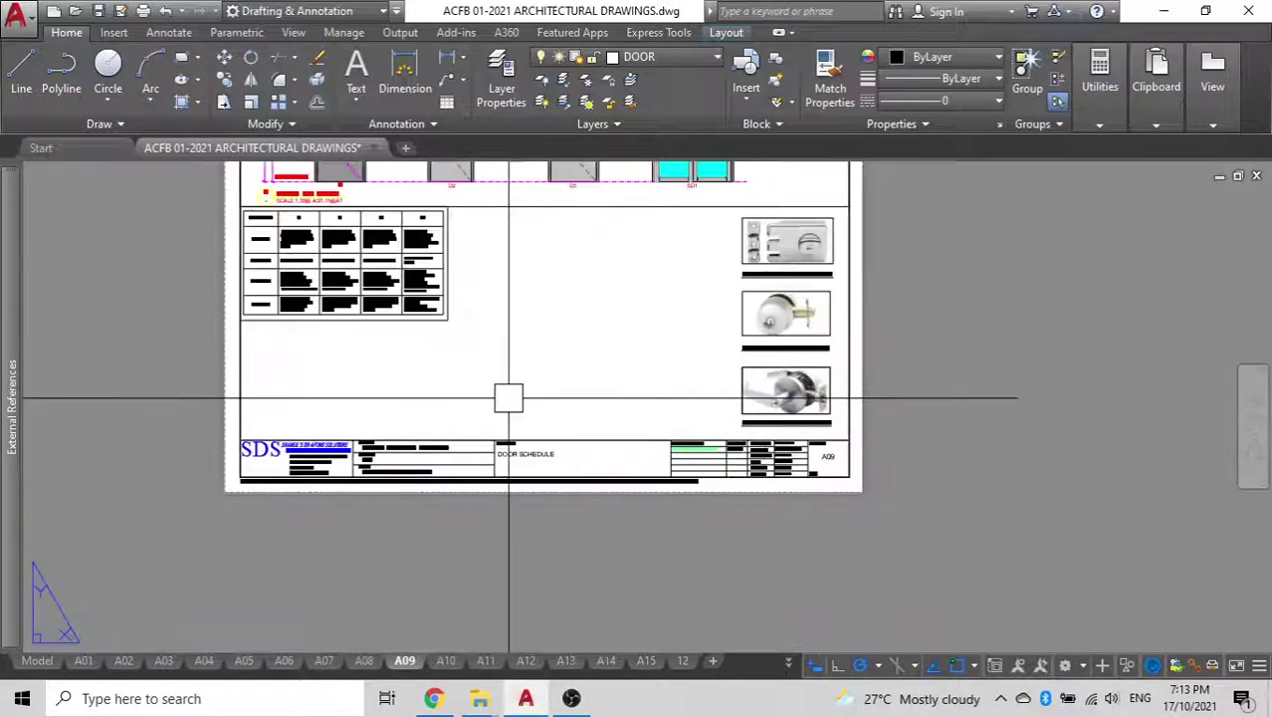
scroll(652, 405, up, 4)
middle_drag(548, 414, 573, 451)
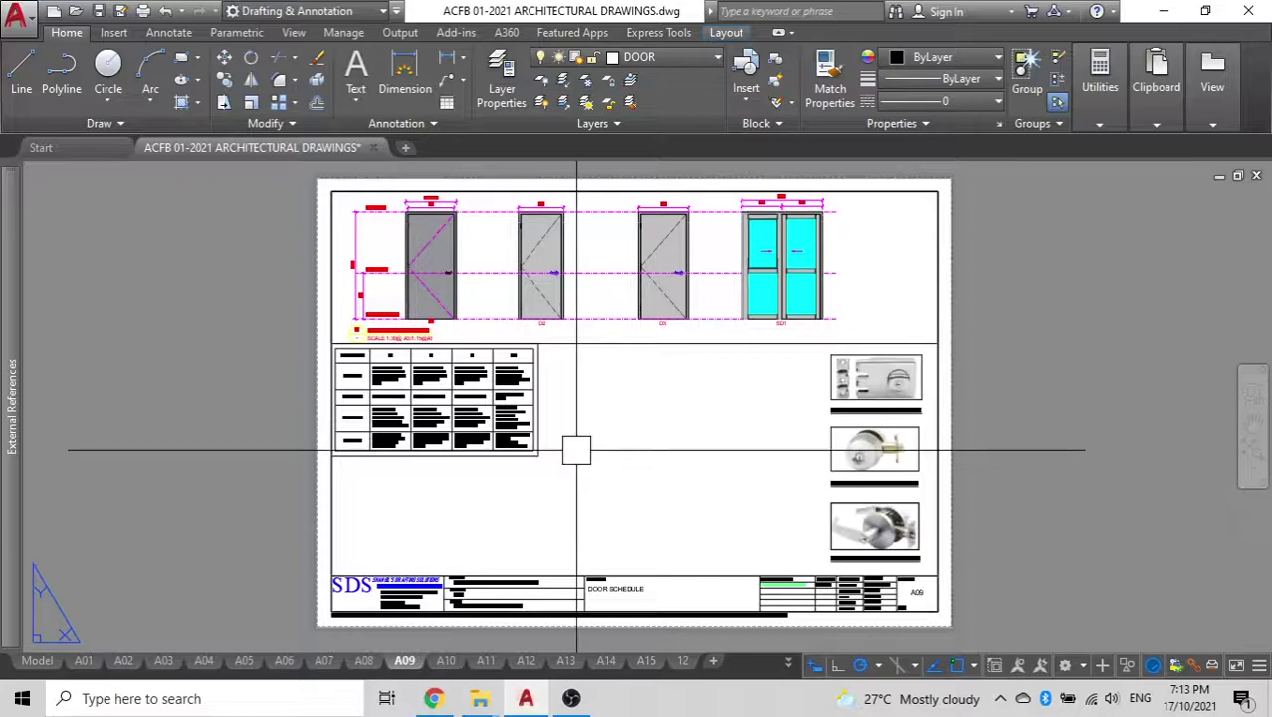